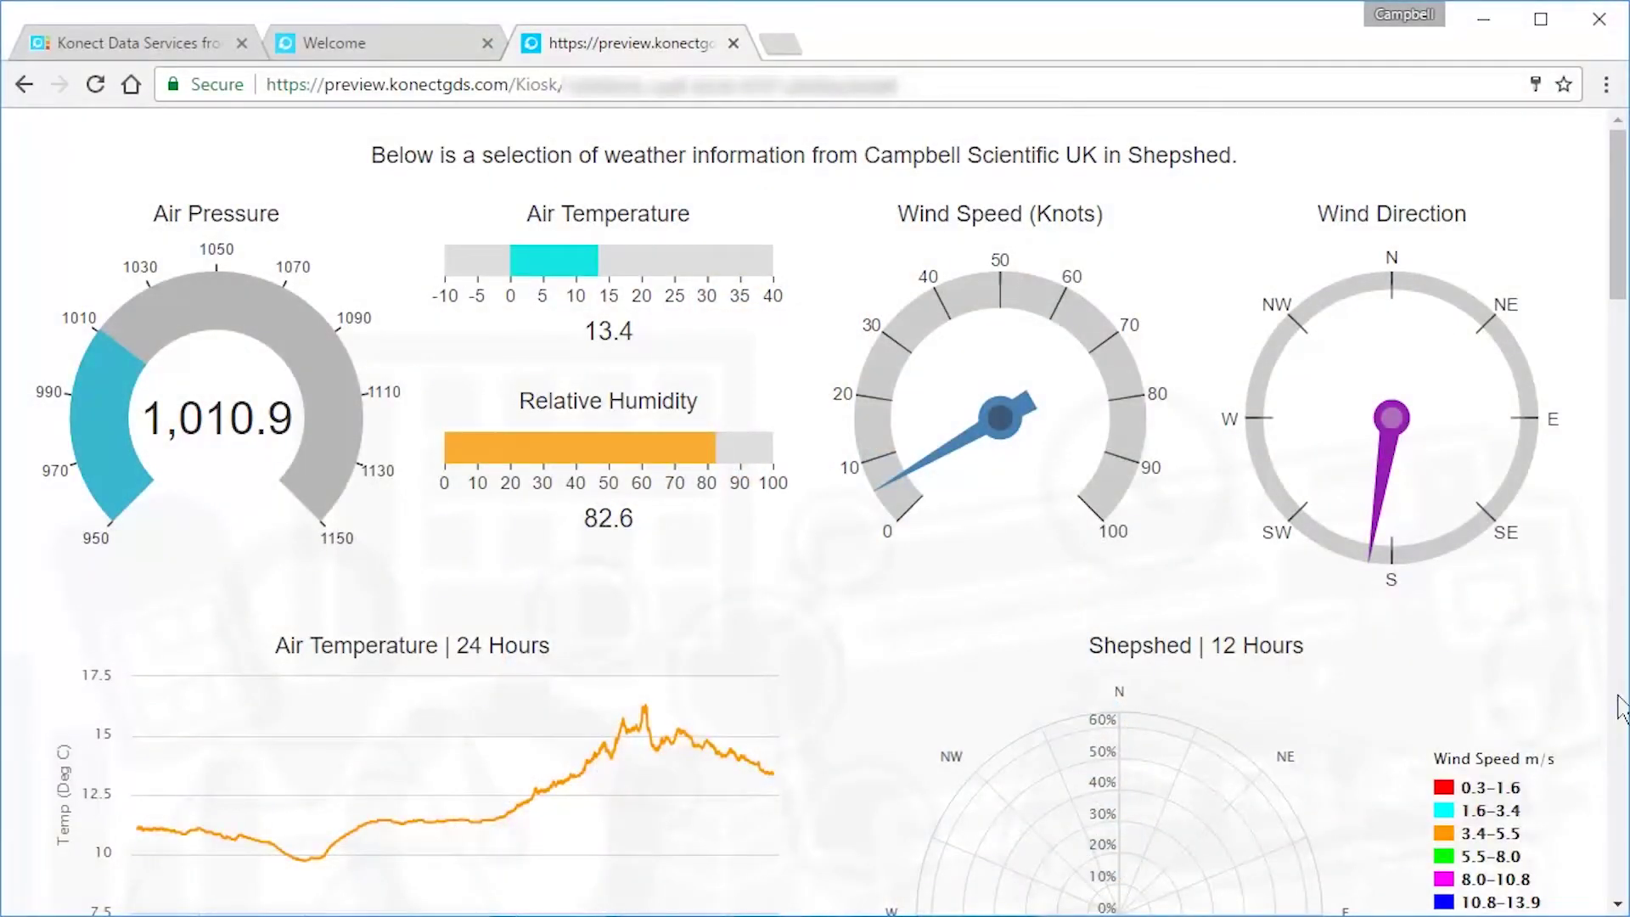
# Look through the Shepshed weather dashboard down to the last chart, and close it.
pyautogui.click(1618, 698)
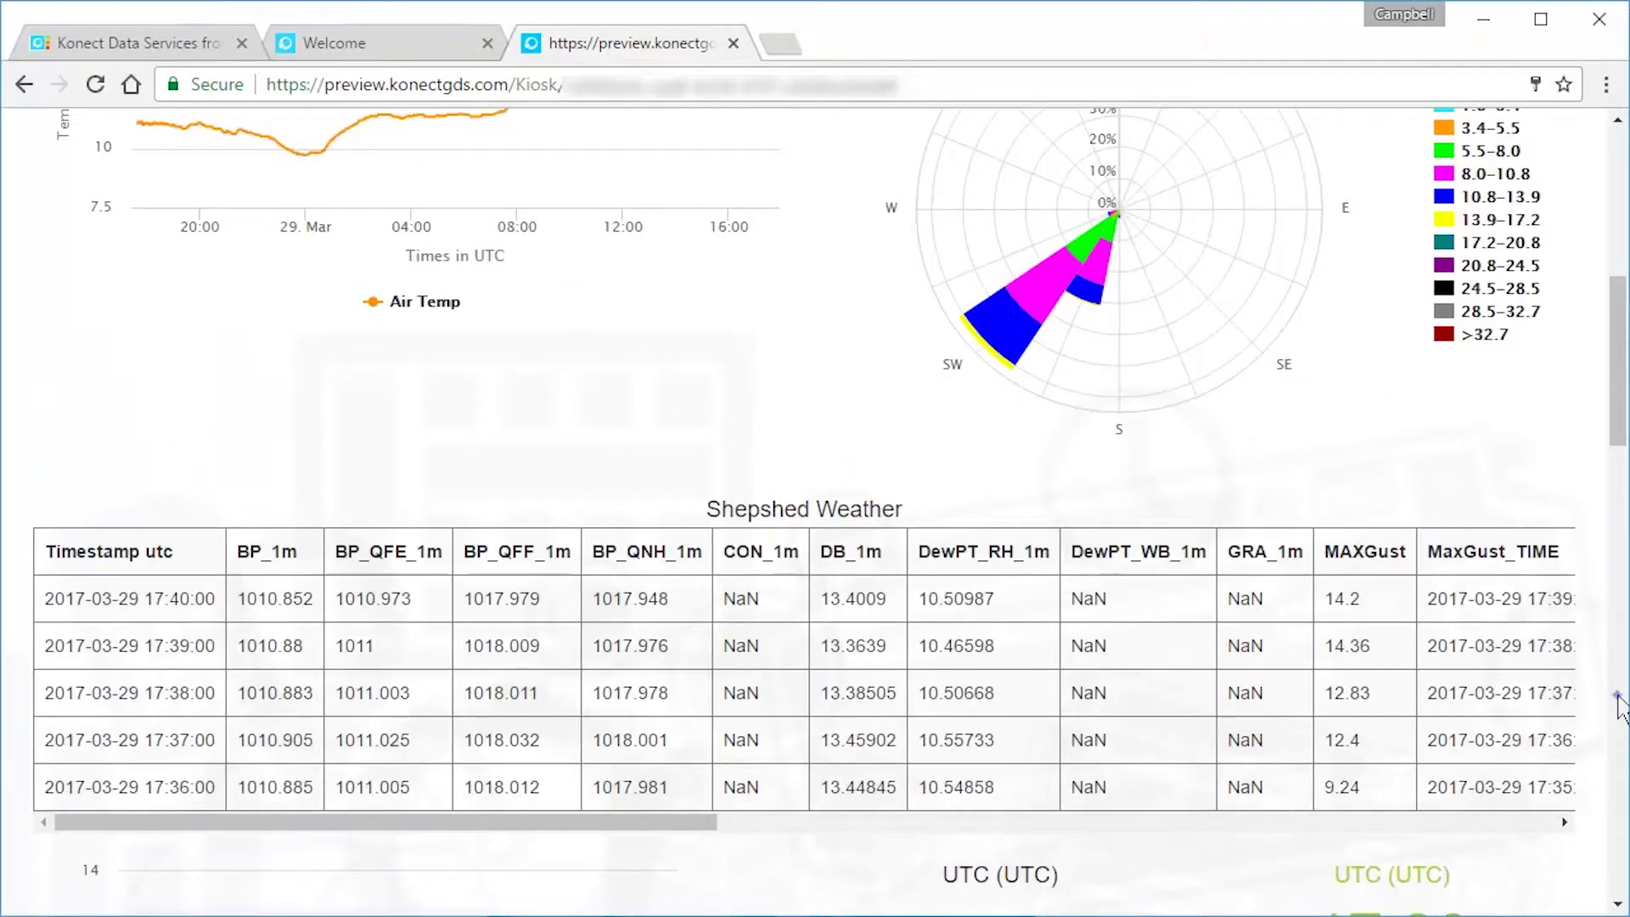
pyautogui.click(1618, 698)
pyautogui.click(1621, 875)
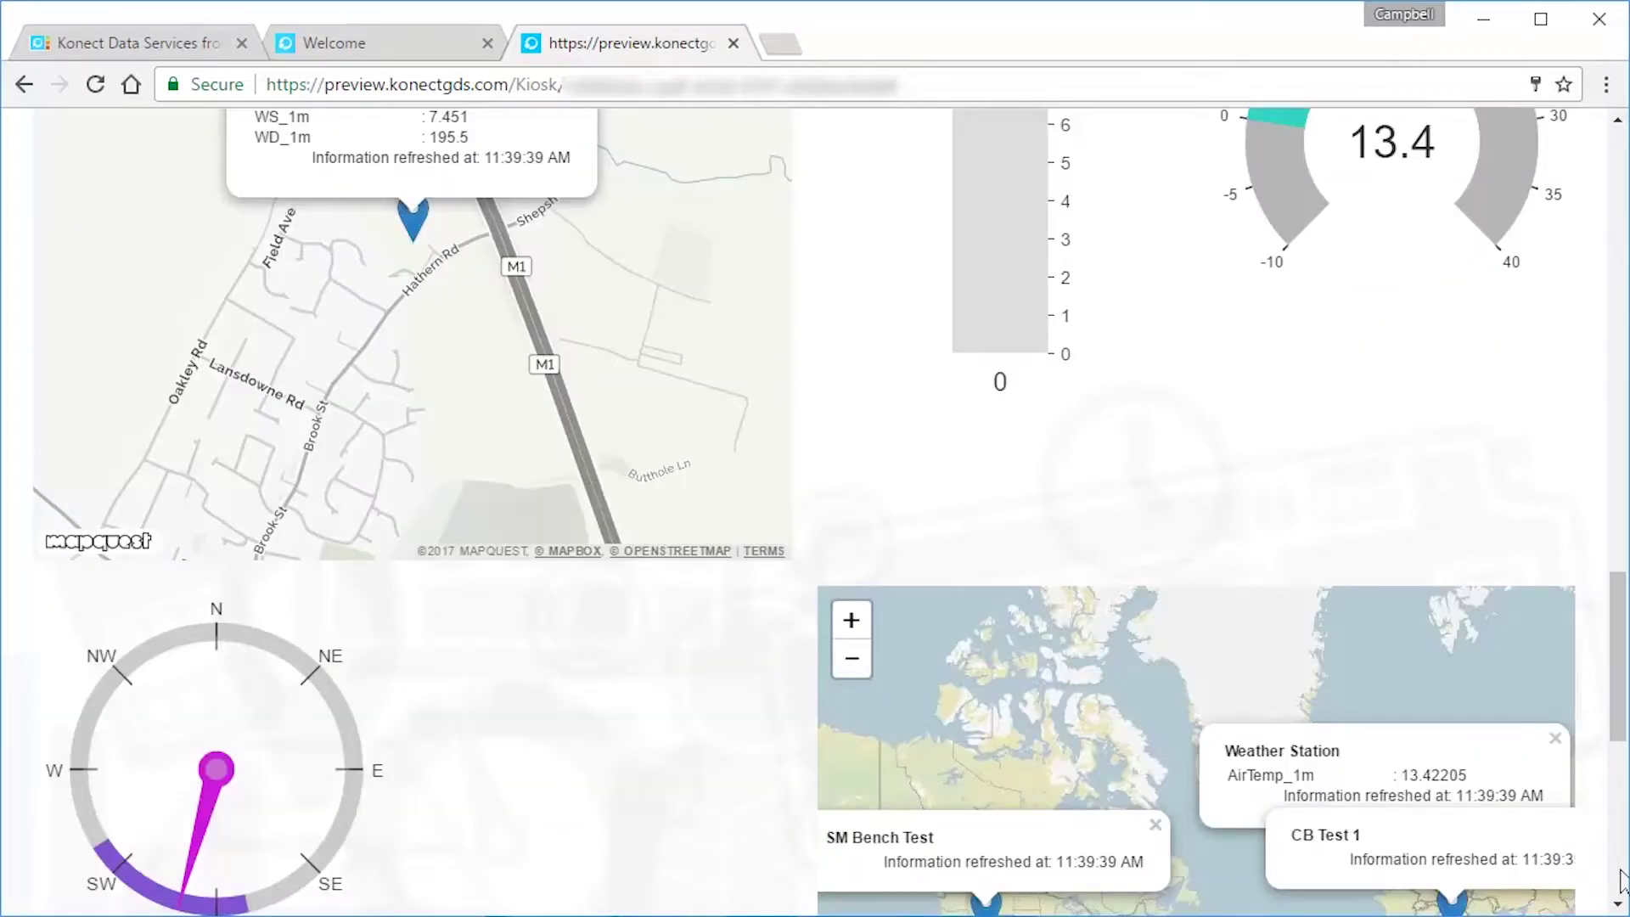
pyautogui.click(1621, 876)
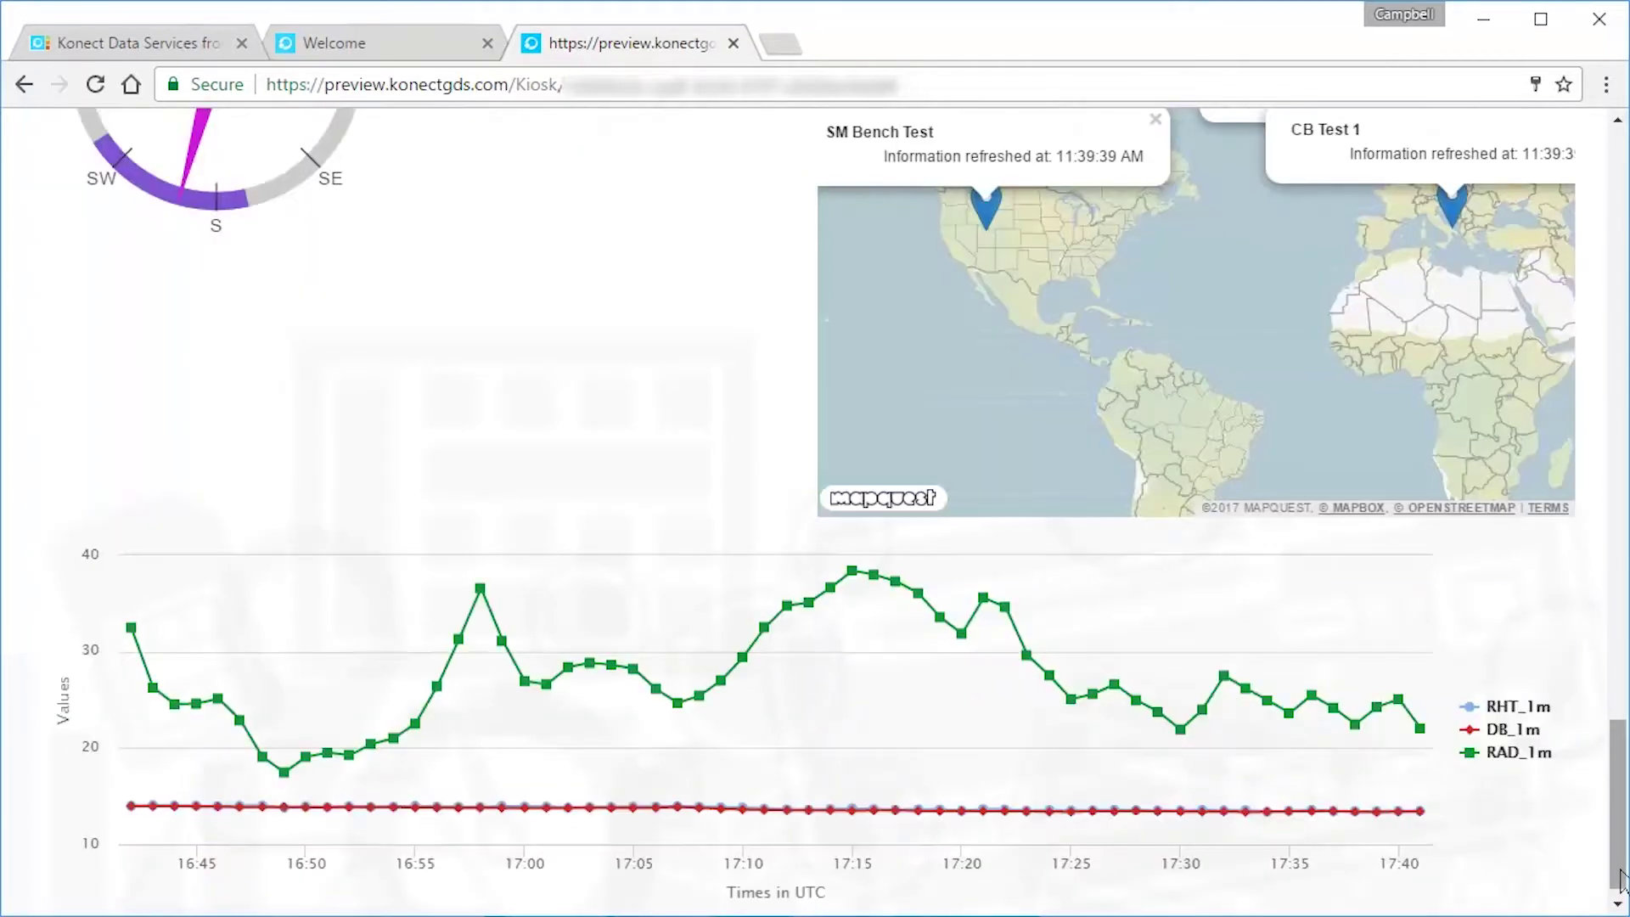
pyautogui.hotkey('ctrl', 'w')
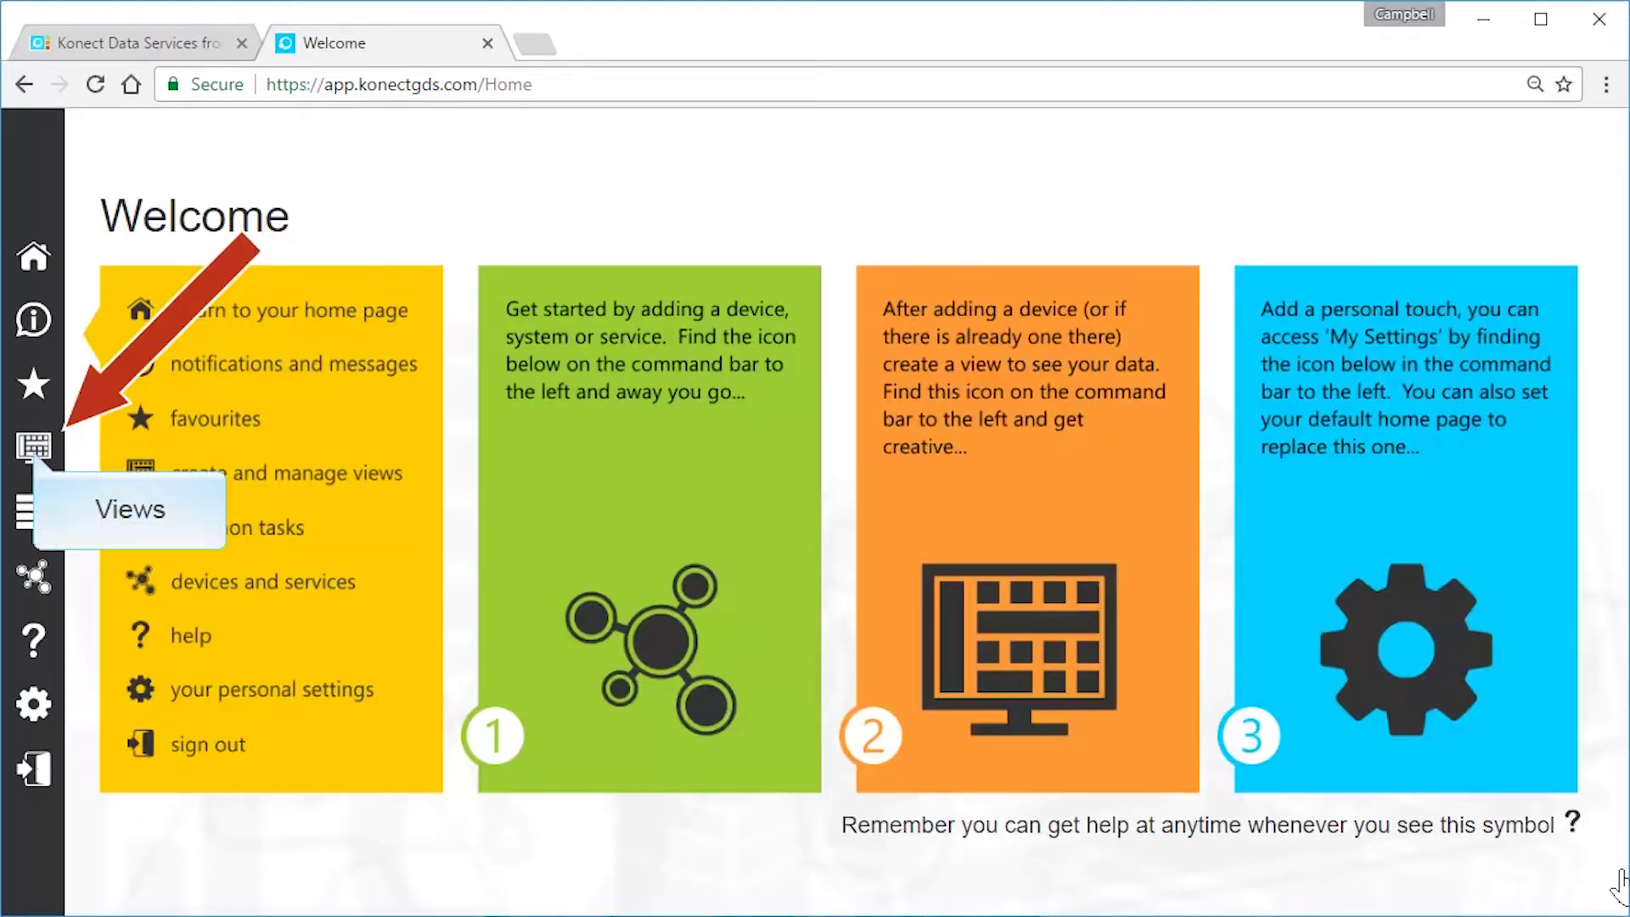
# Create a new view with a 1 Column layout row and a 2 Columns layout row beneath it.
pyautogui.click(34, 448)
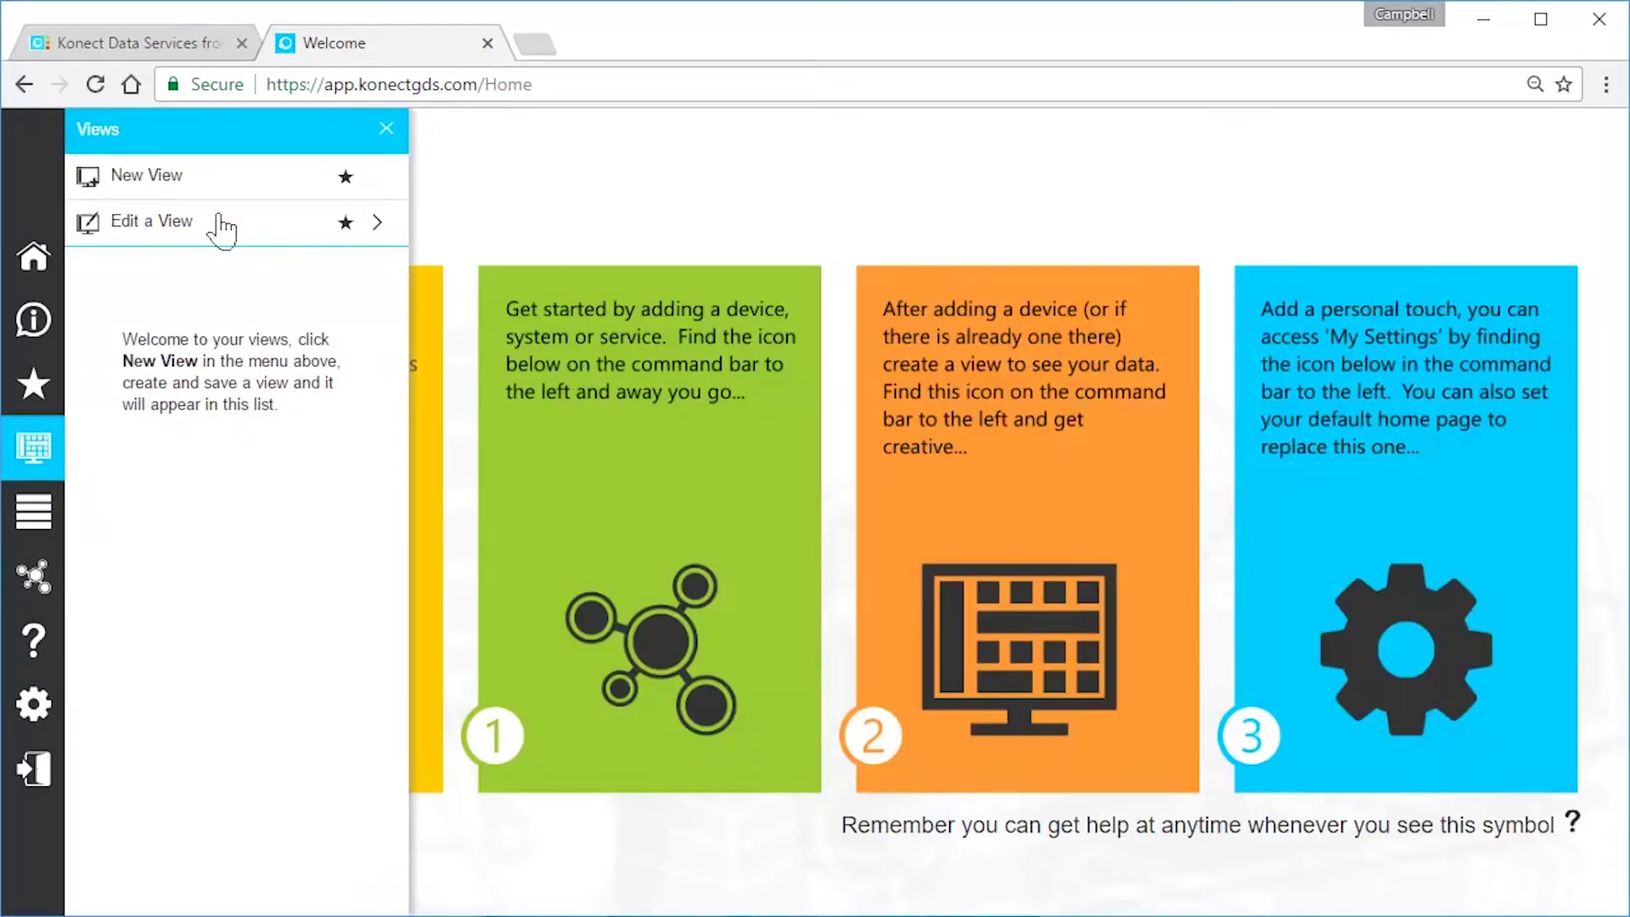
pyautogui.click(219, 183)
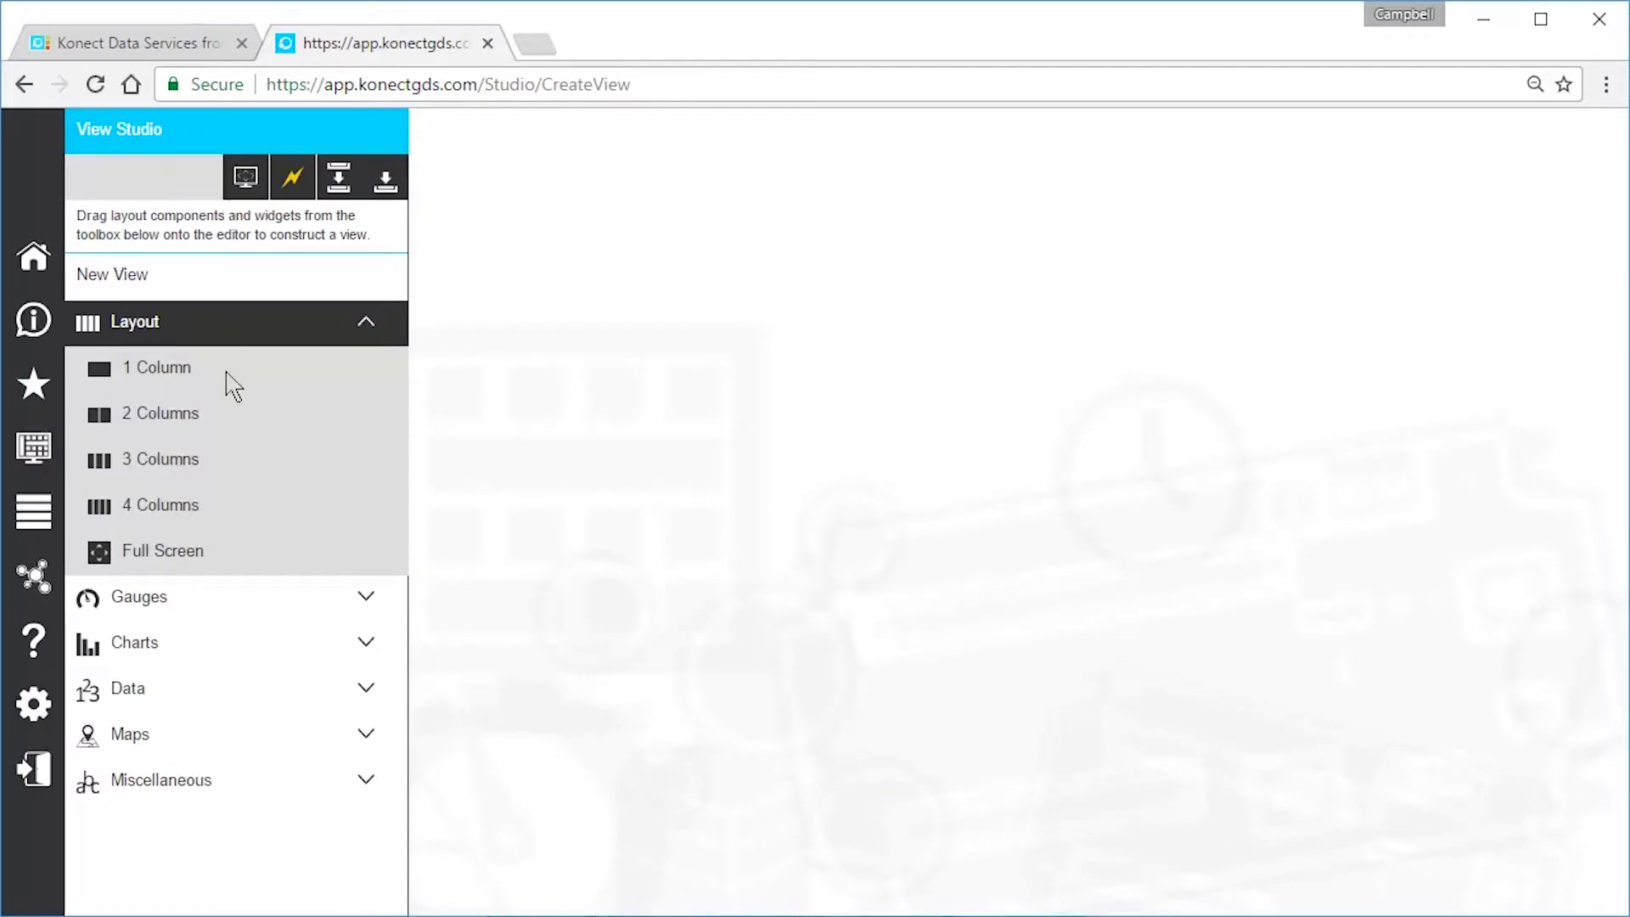
pyautogui.moveTo(229, 382); pyautogui.dragTo(690, 166)
pyautogui.moveTo(160, 416); pyautogui.dragTo(560, 329)
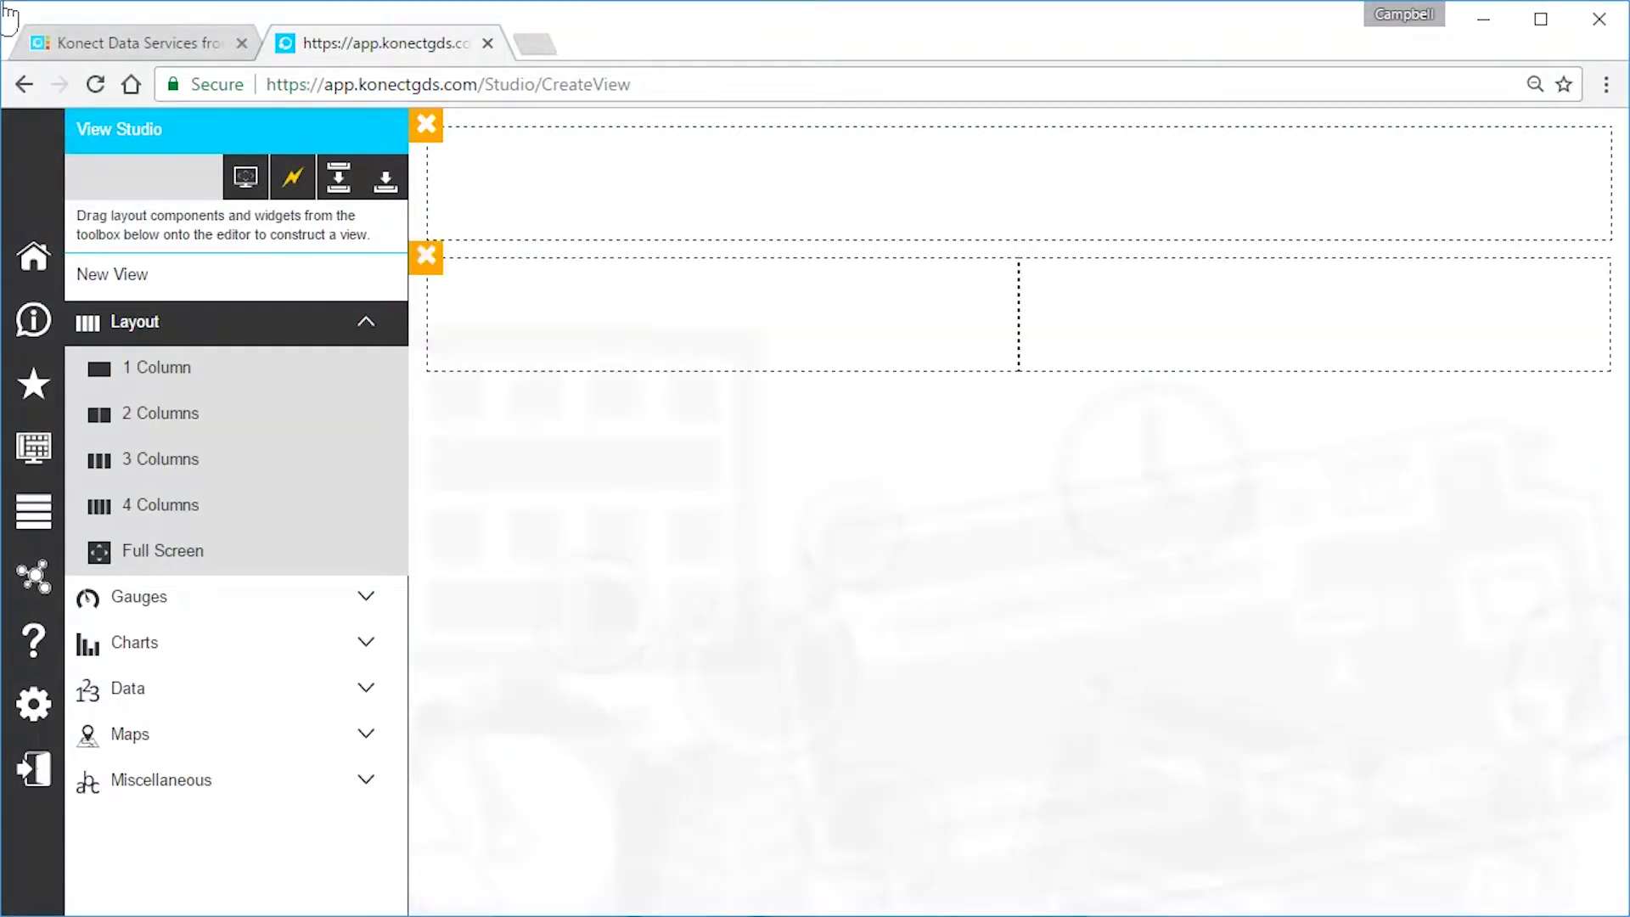
# Add a Free Text widget to the single-column row and set its text to "Logan Weather".
pyautogui.click(366, 781)
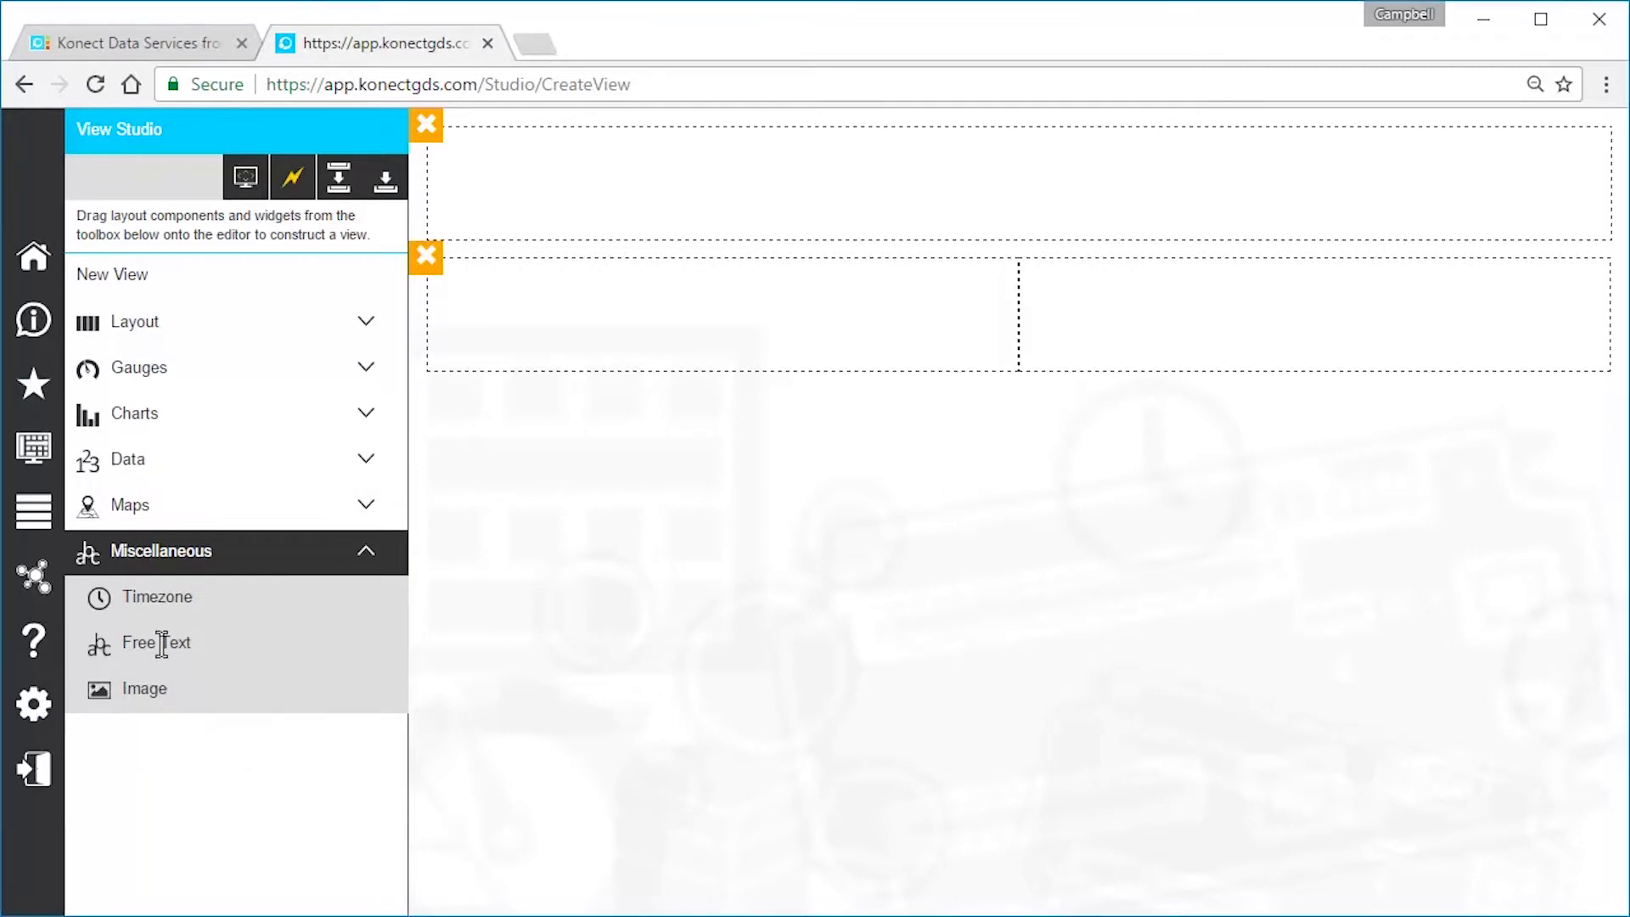
pyautogui.moveTo(161, 642); pyautogui.dragTo(547, 188)
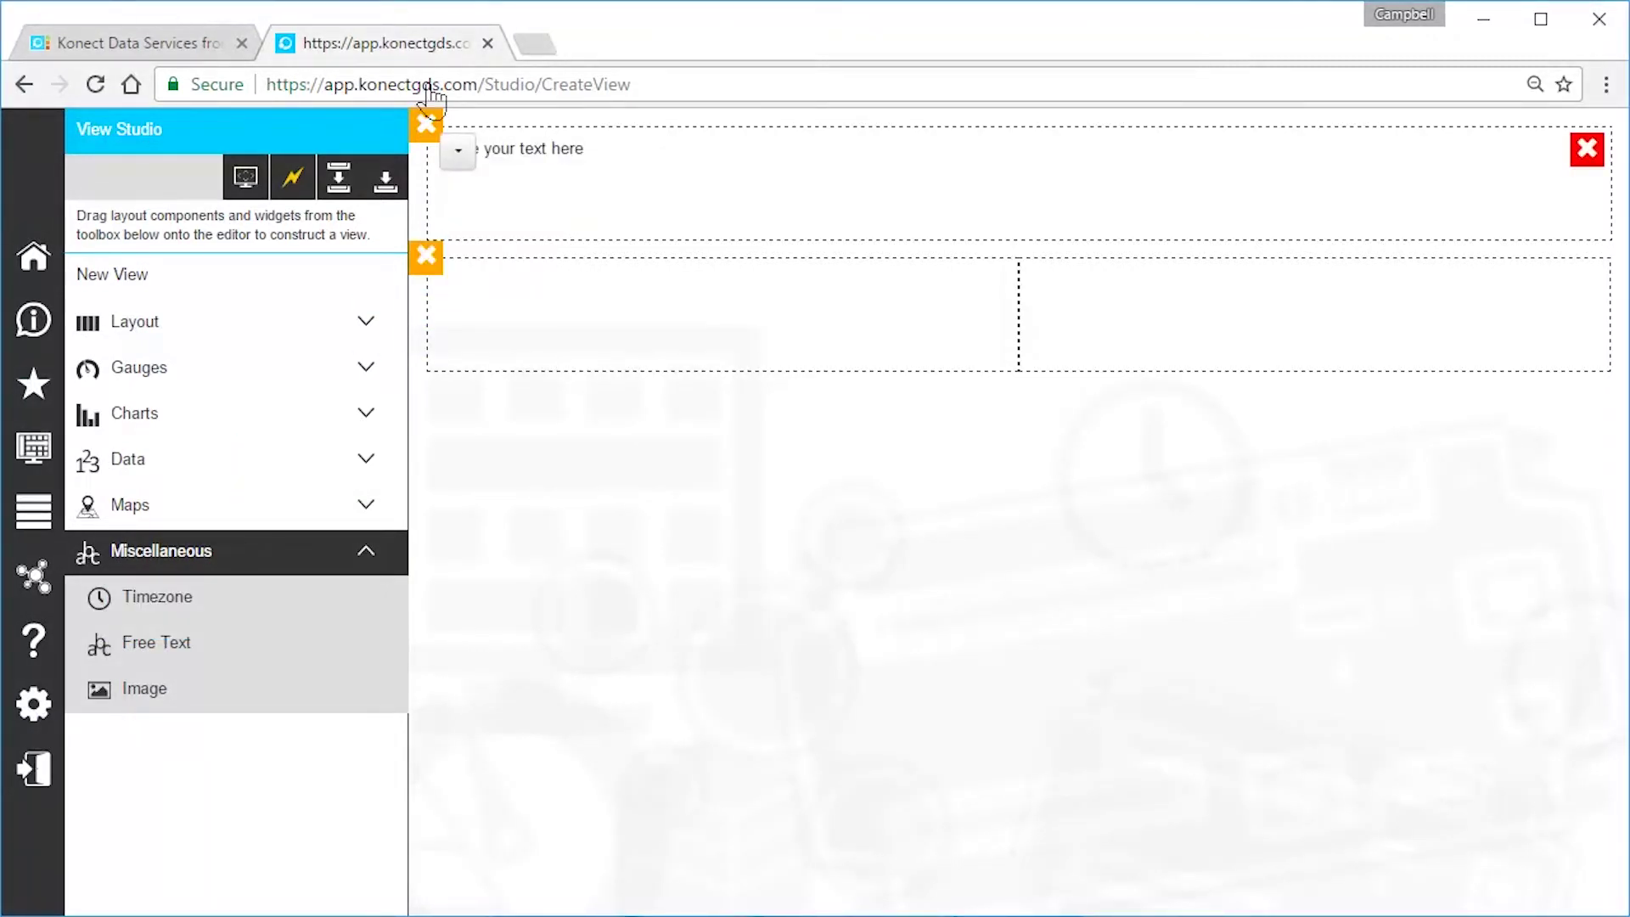
pyautogui.click(460, 152)
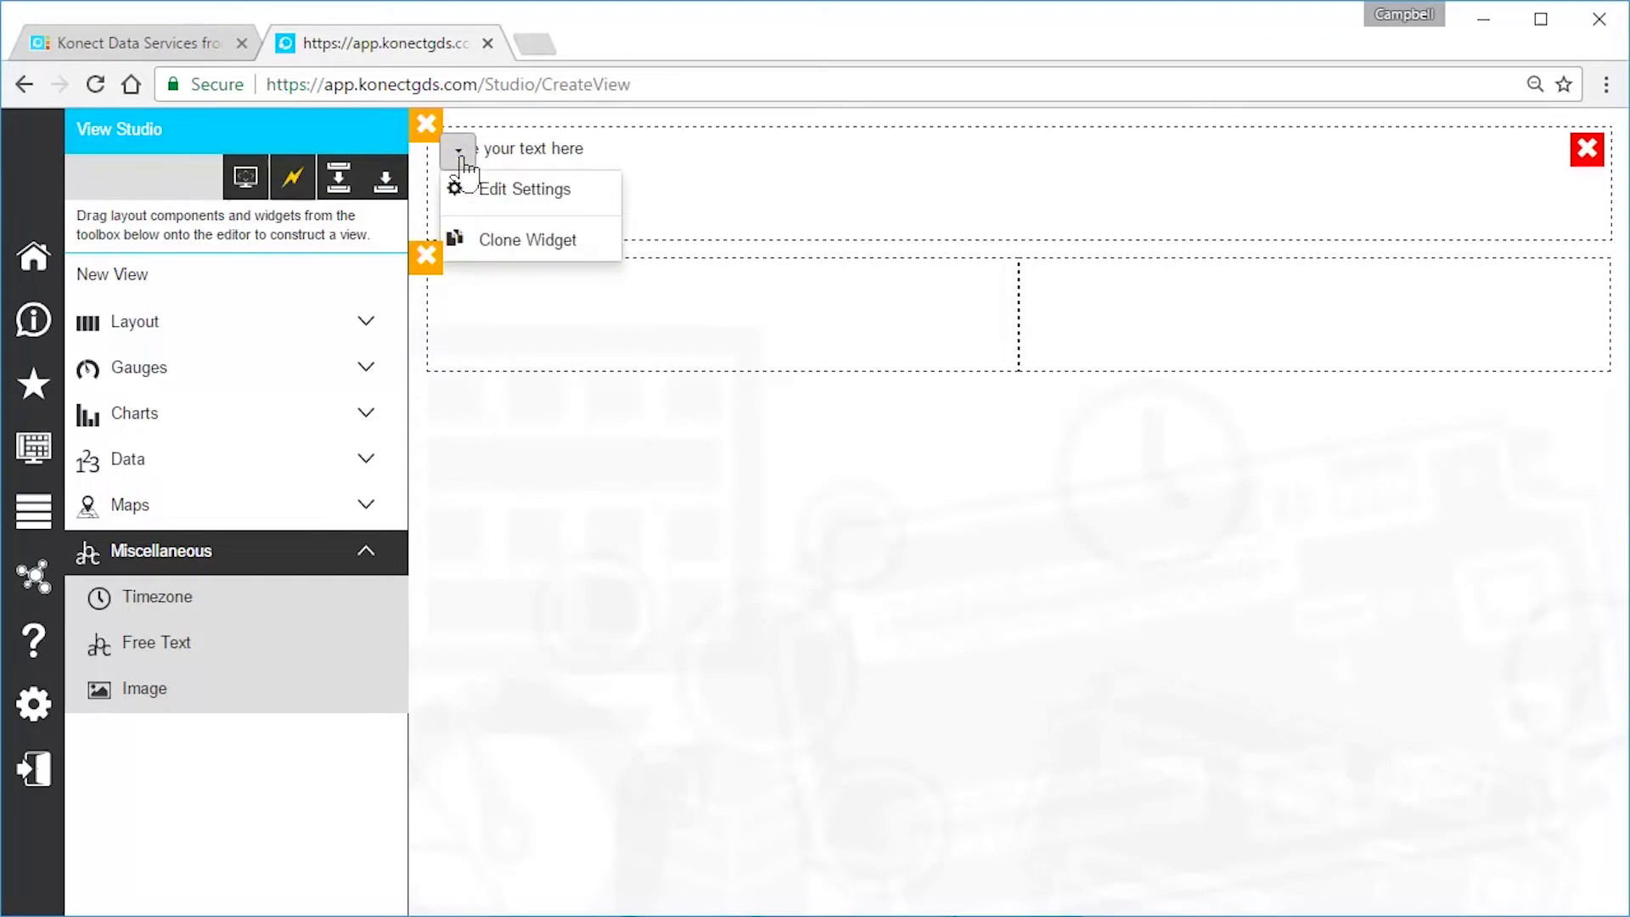
pyautogui.click(582, 200)
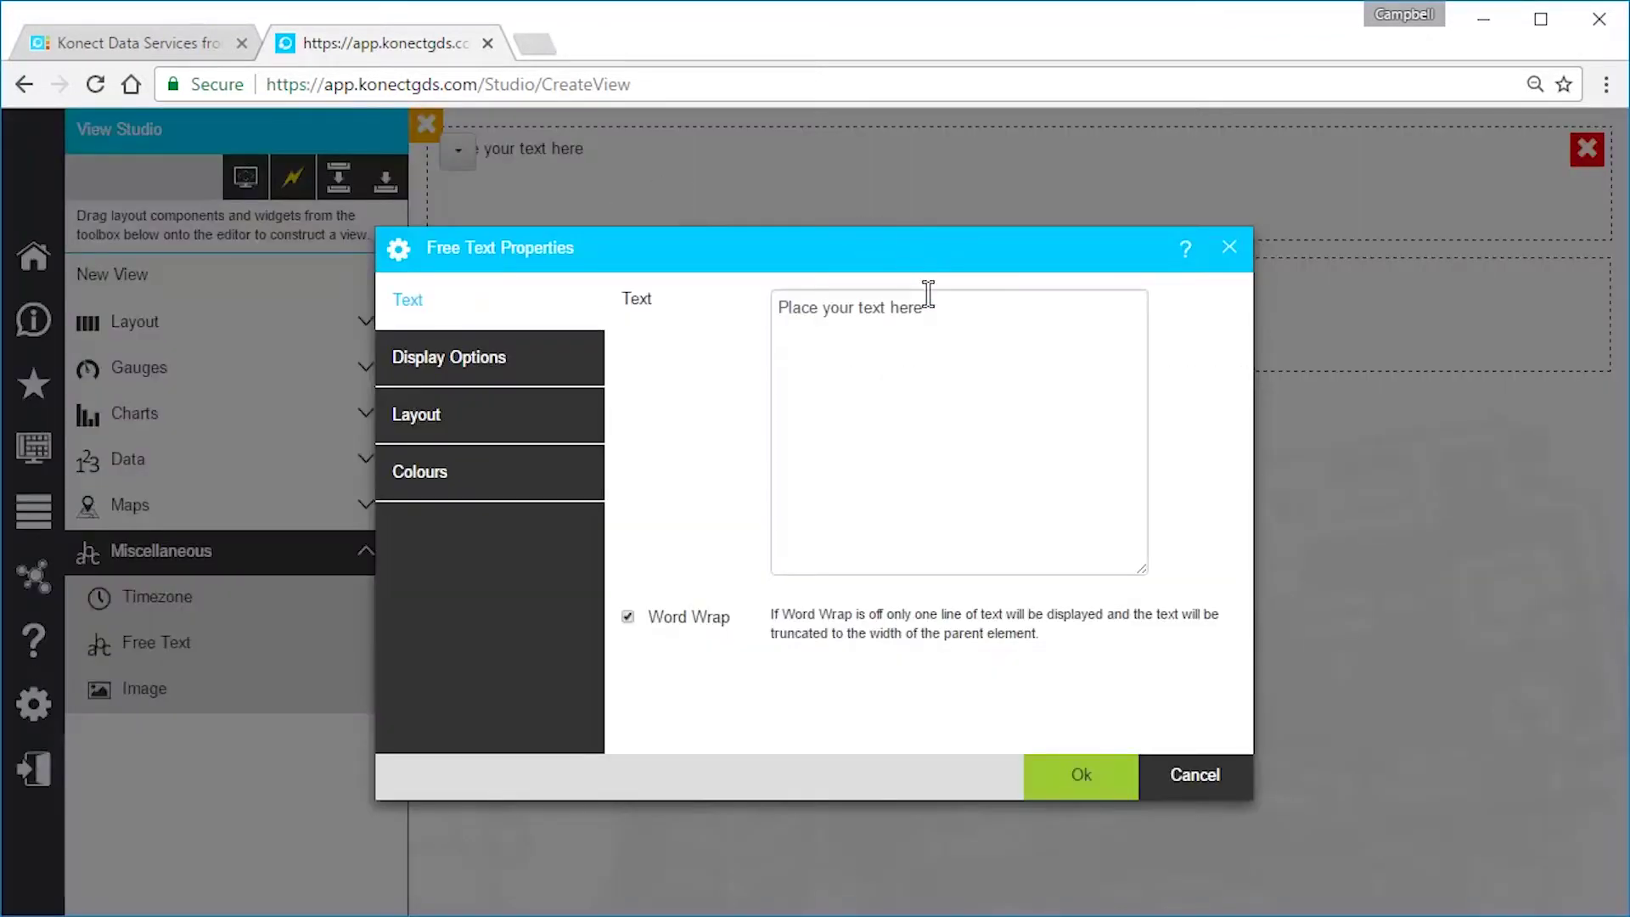
pyautogui.tripleClick(793, 320)
pyautogui.write('Logan Weather')
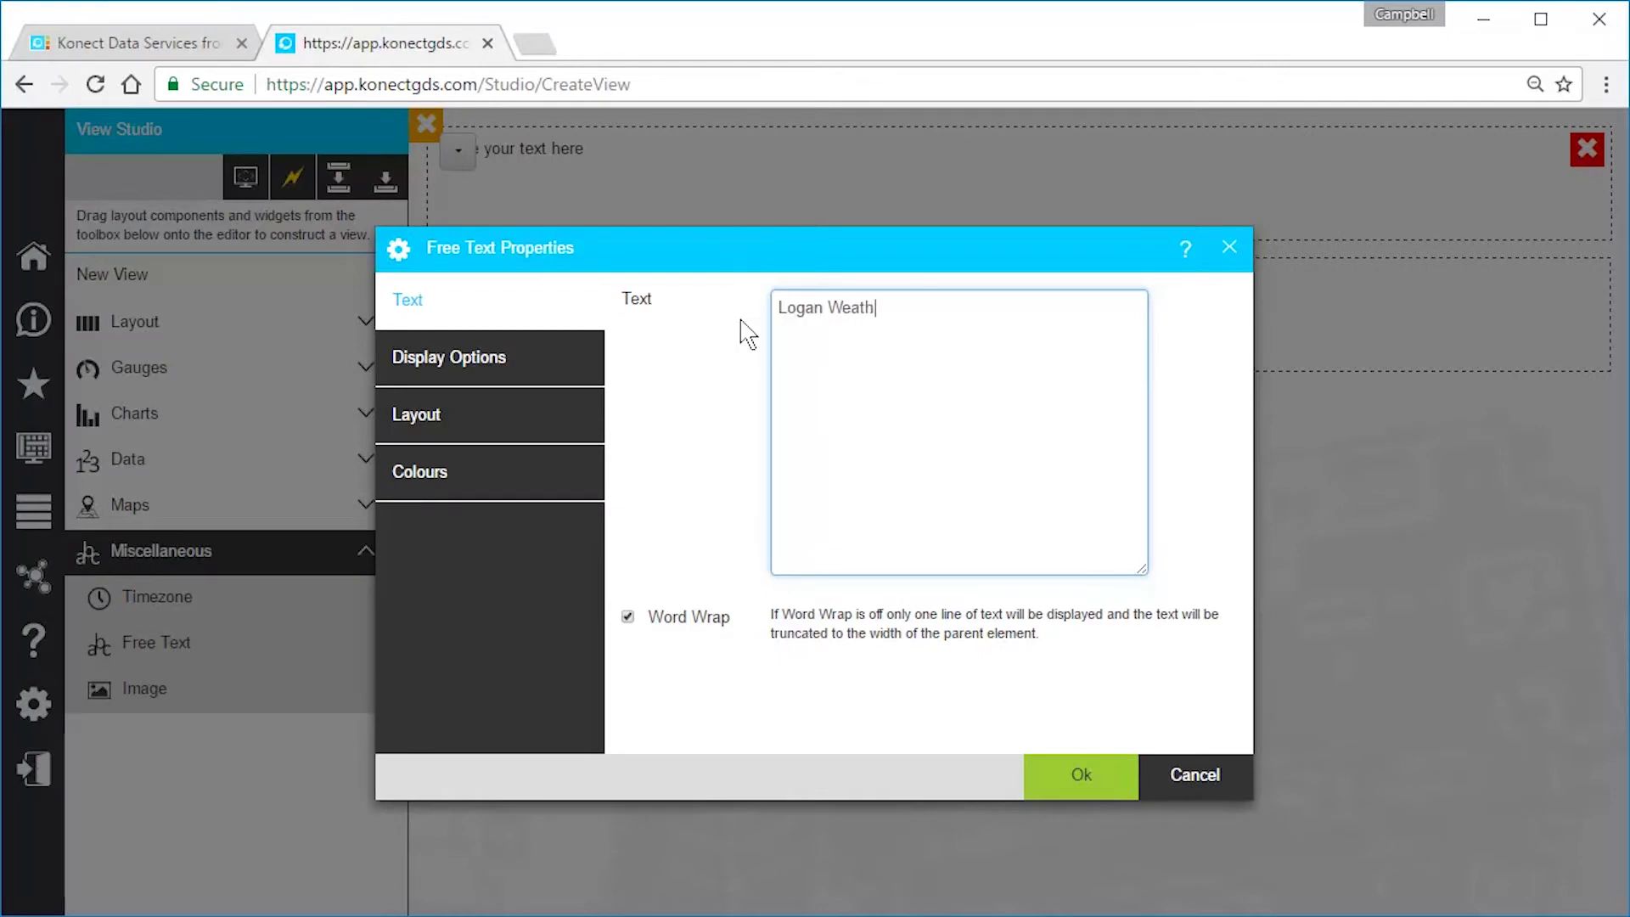
# Set the free text's size to X-Large and its alignment to Middle, and apply the properties.
pyautogui.click(574, 369)
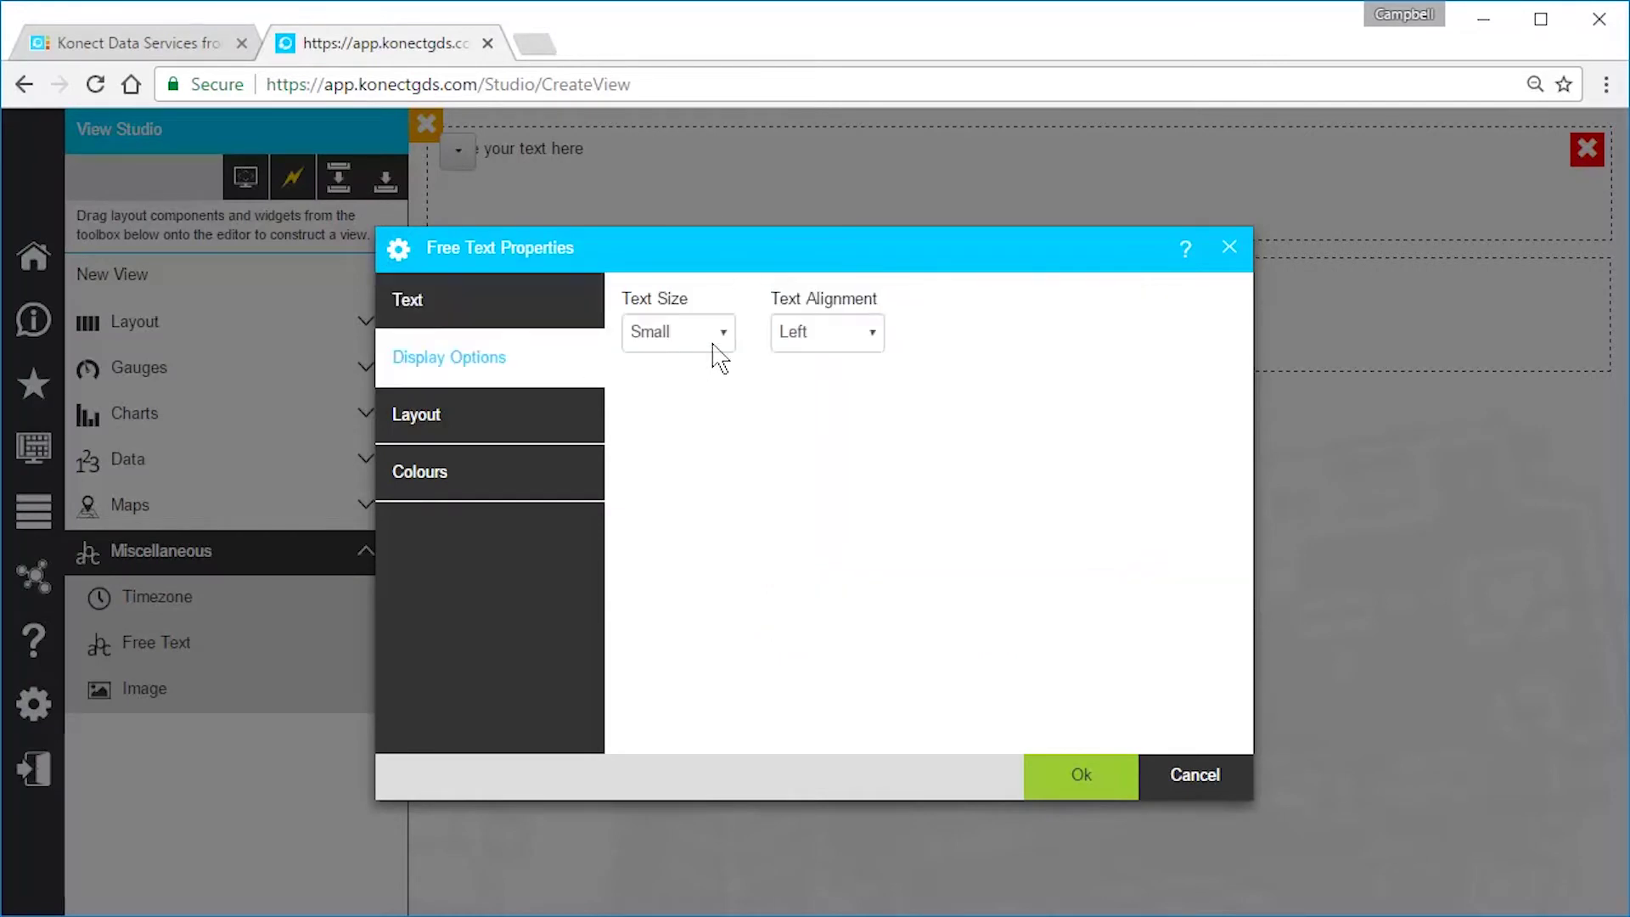
pyautogui.click(723, 335)
pyautogui.click(703, 444)
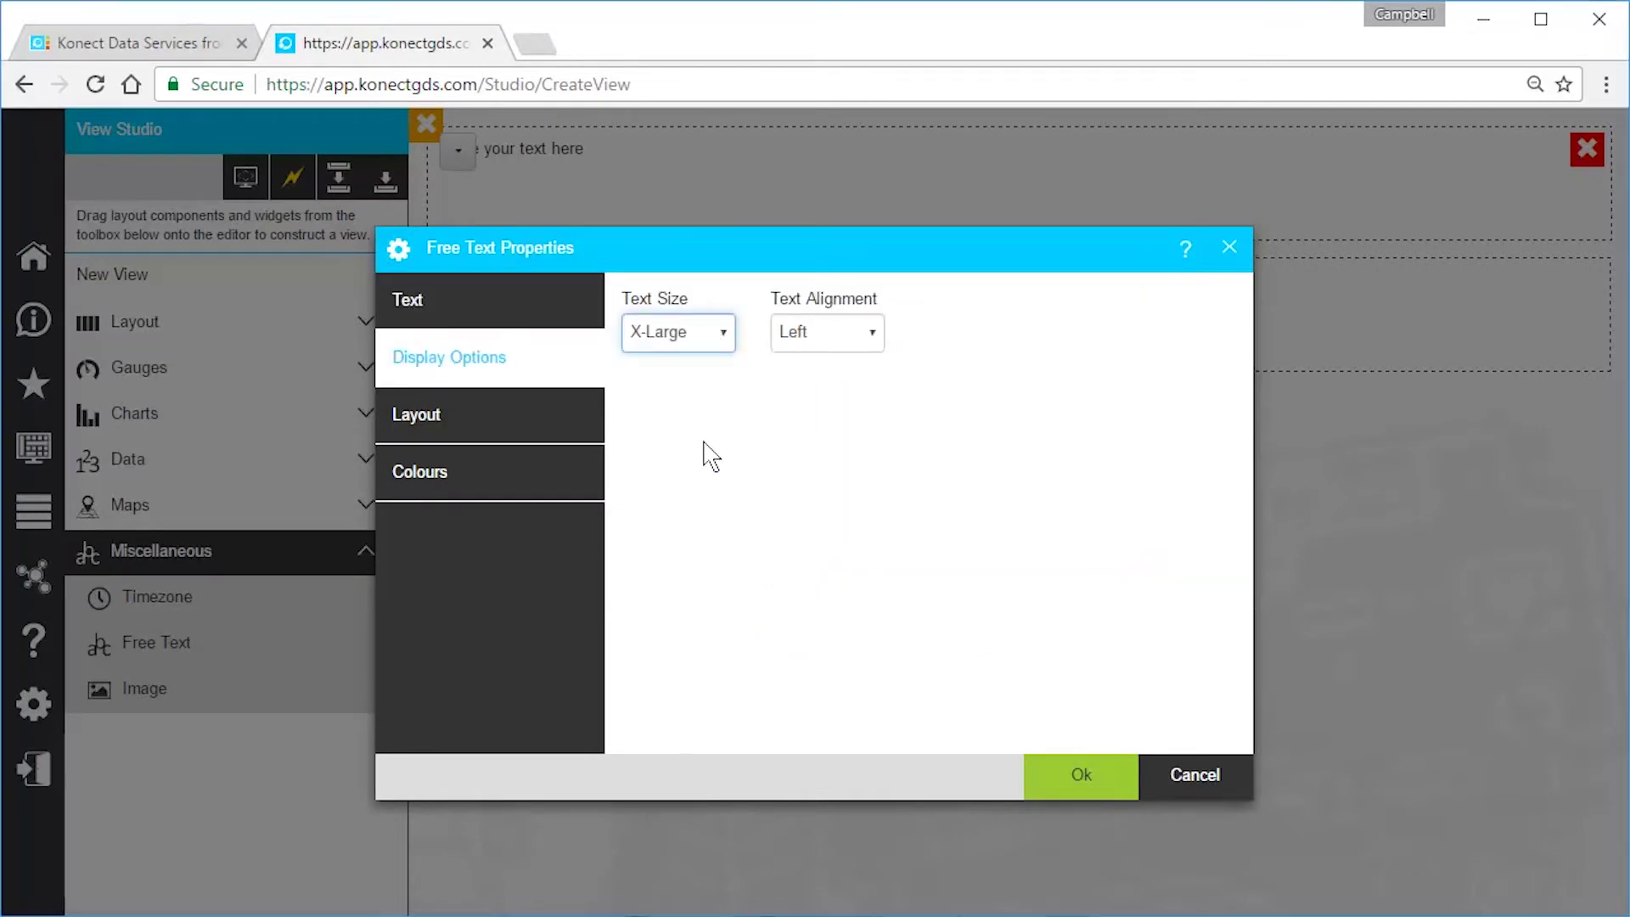
pyautogui.click(874, 333)
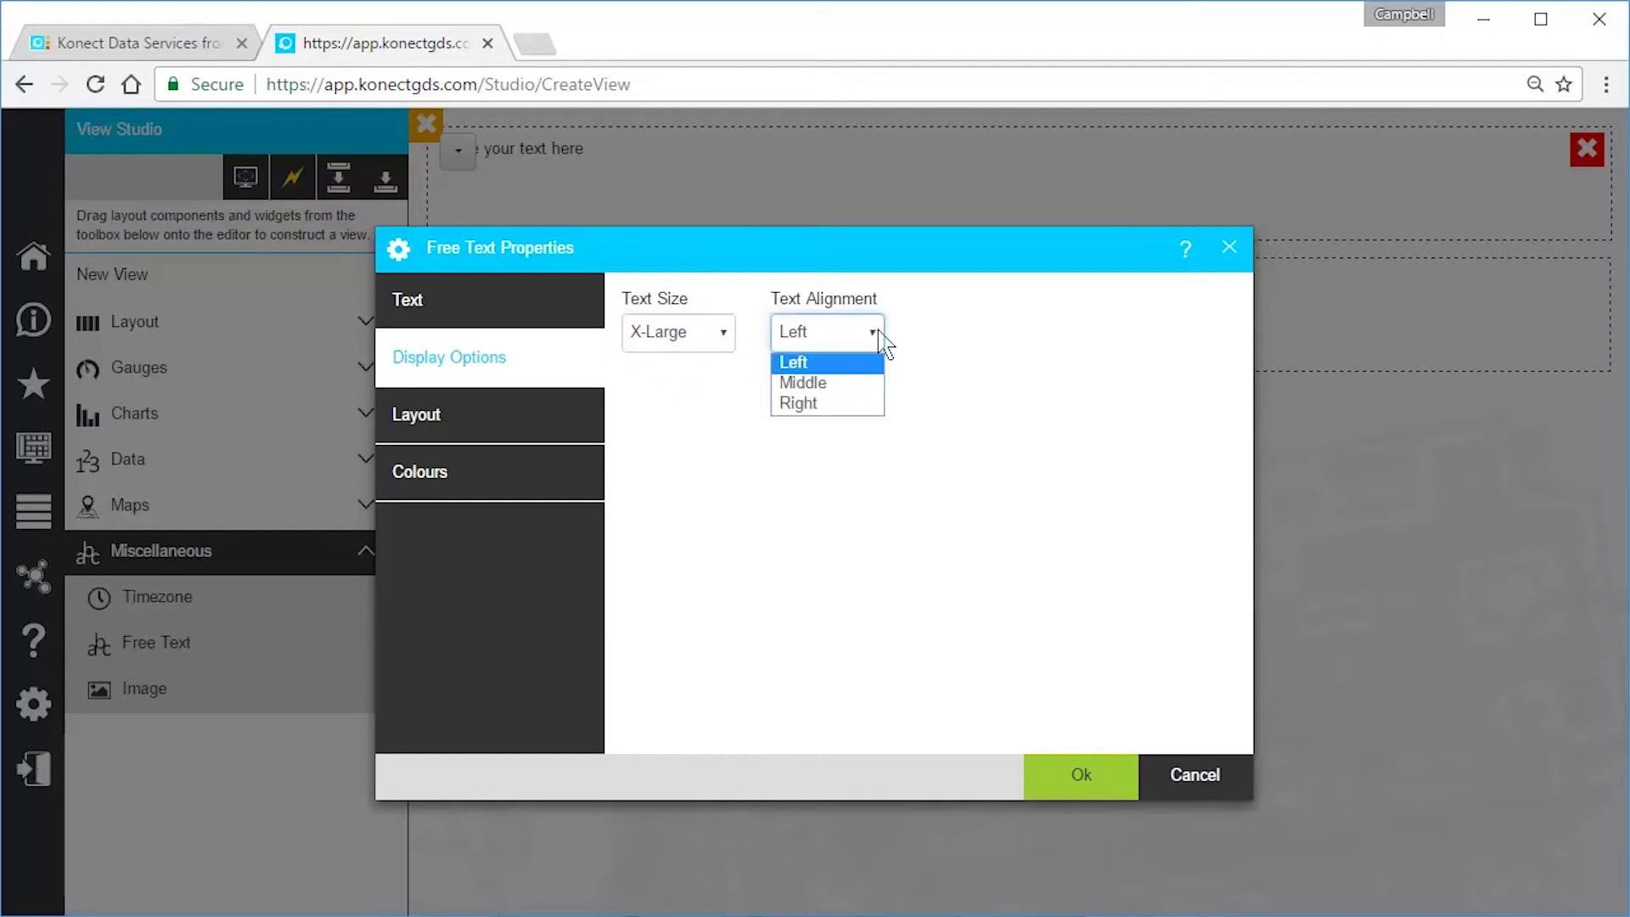
pyautogui.click(844, 384)
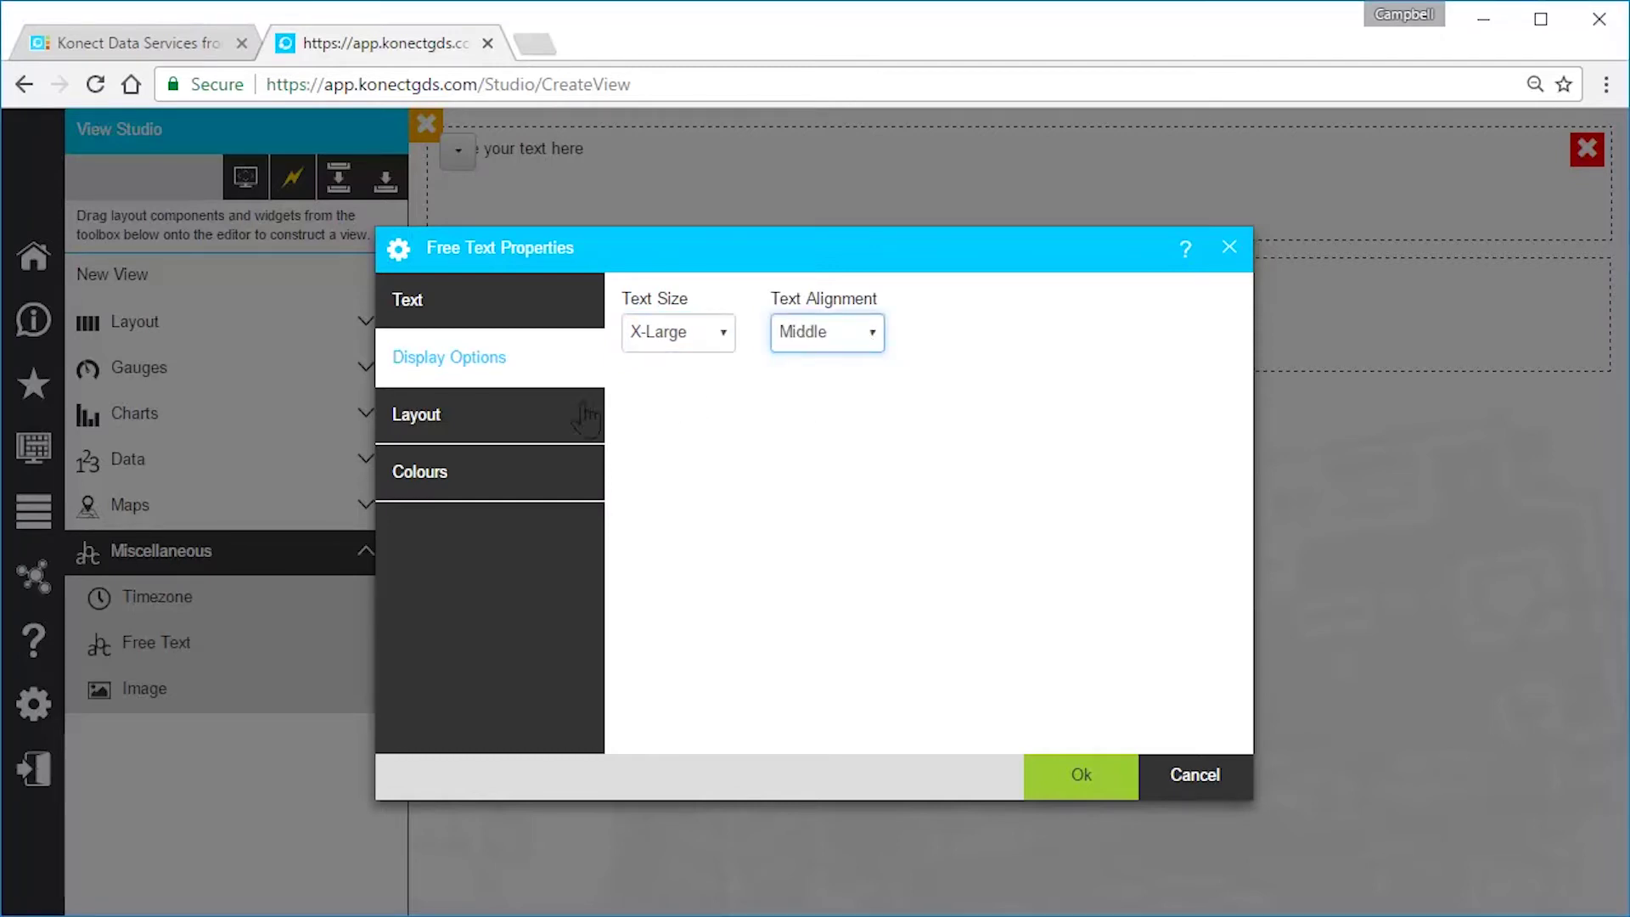
pyautogui.click(566, 435)
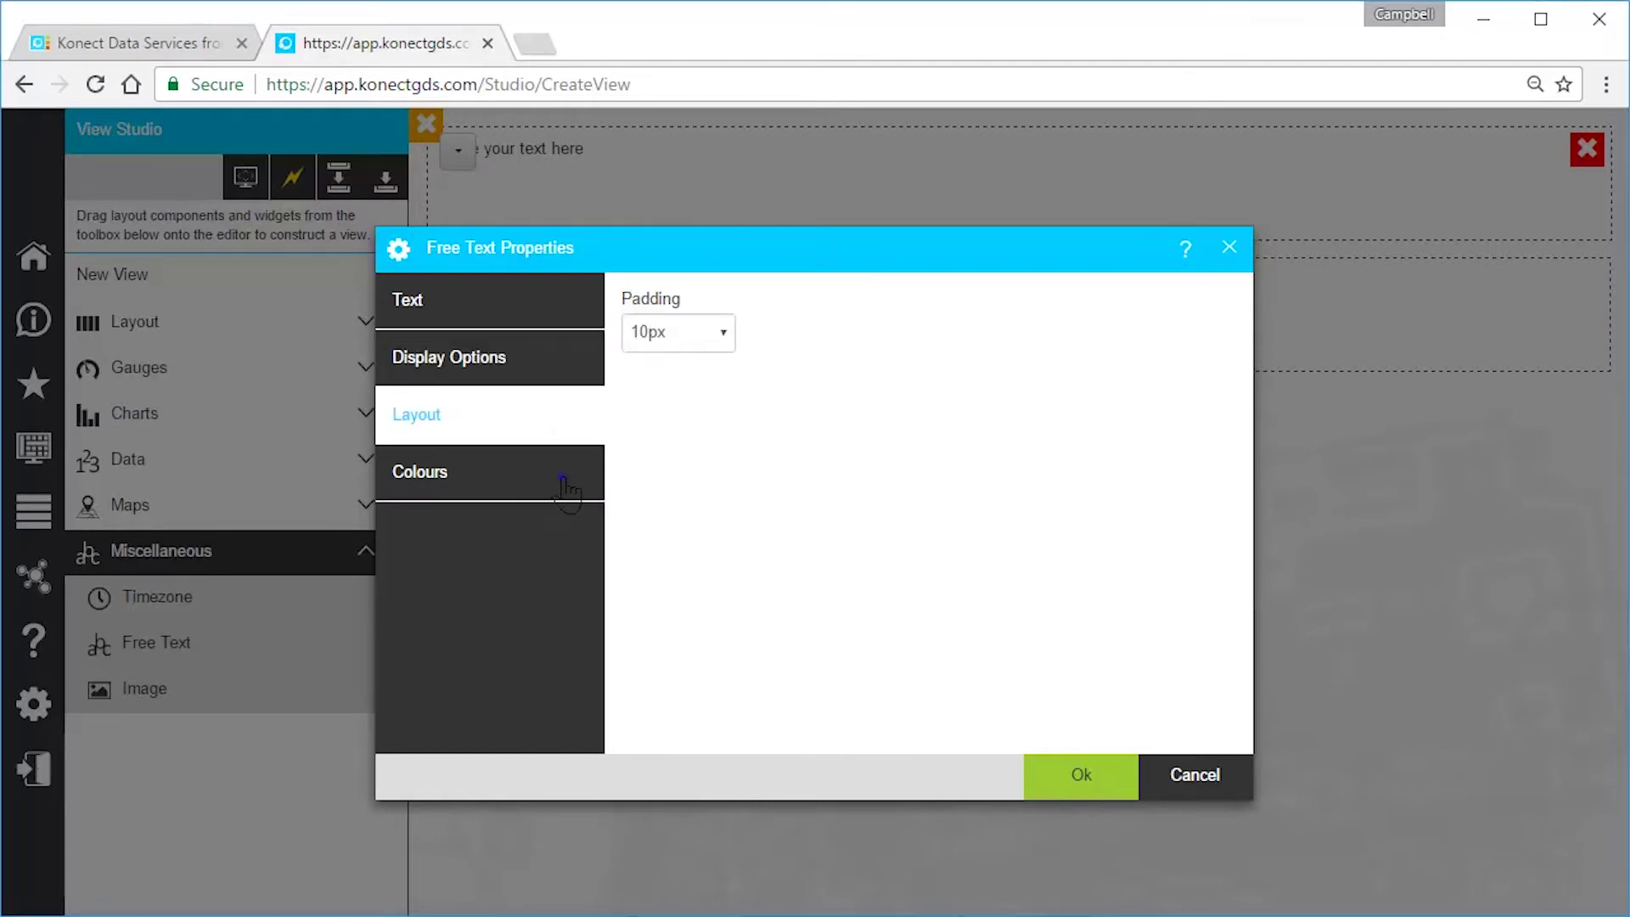
pyautogui.click(568, 490)
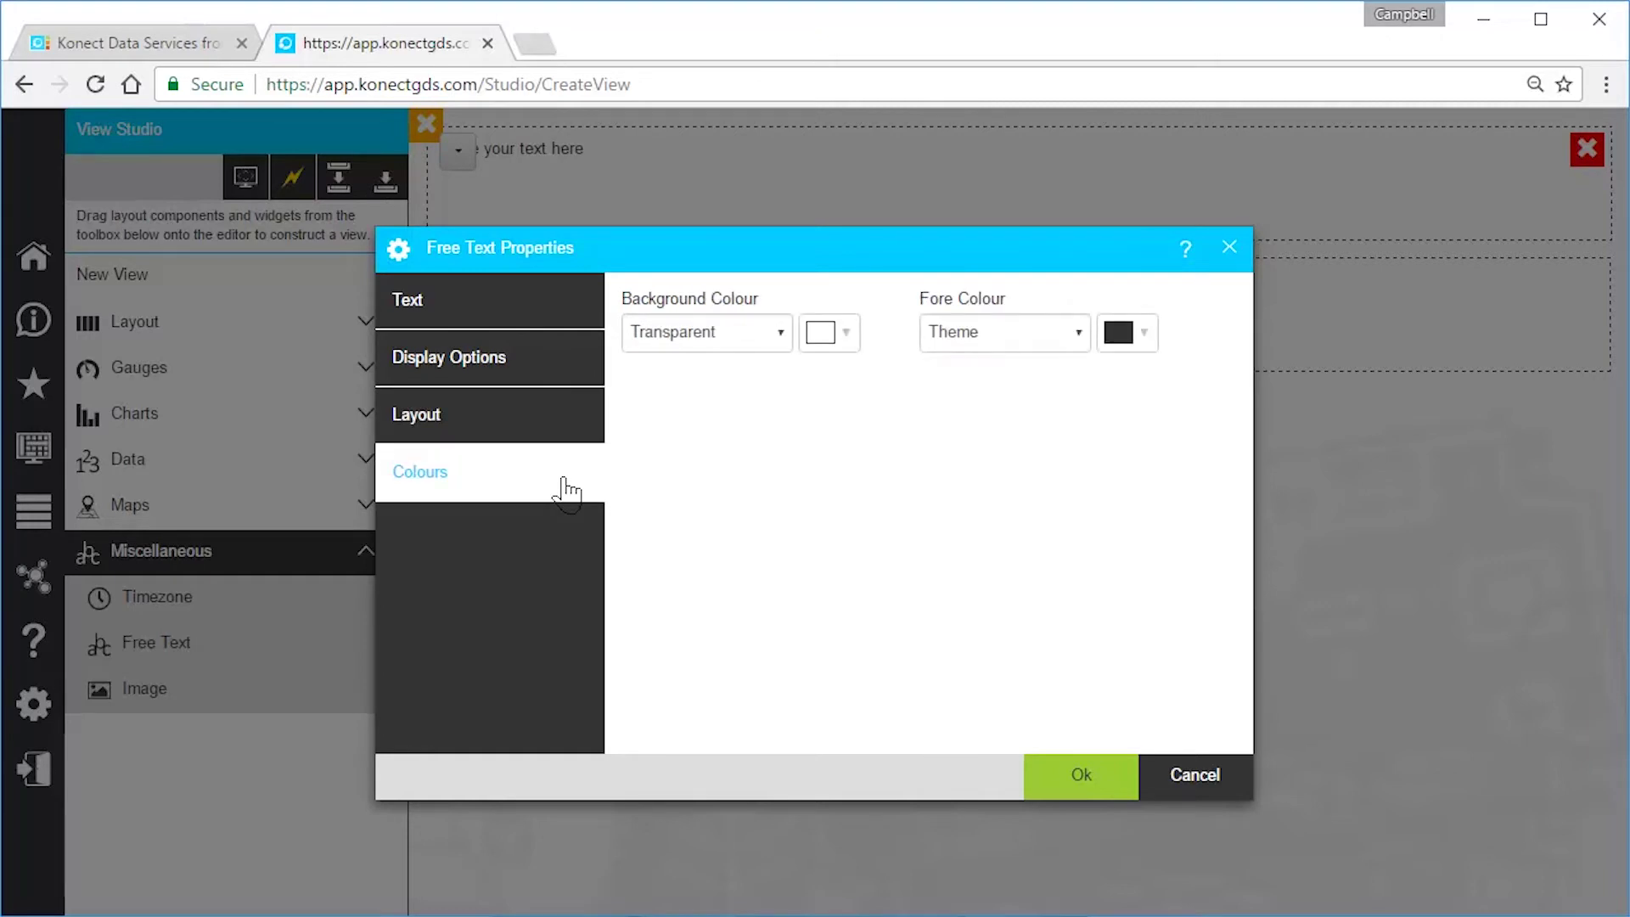
pyautogui.click(1066, 788)
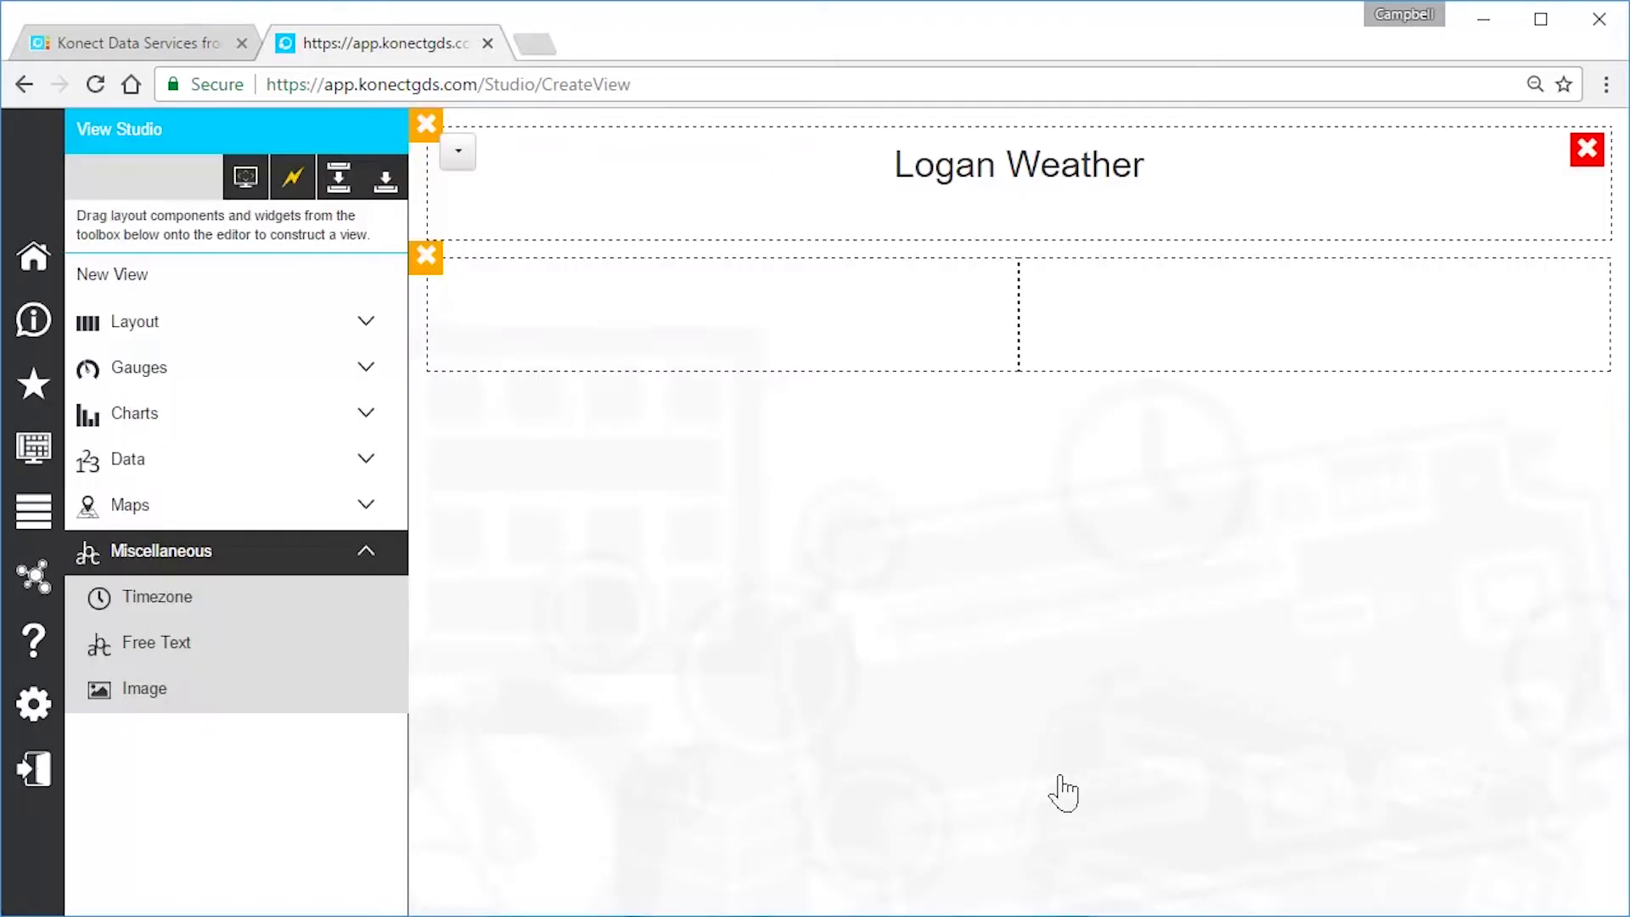
# Add a Linear Gauge to the first cell of the two-column row, with data source Logan Weather, table QtrHour and field AirTemp_Avg.
pyautogui.click(367, 367)
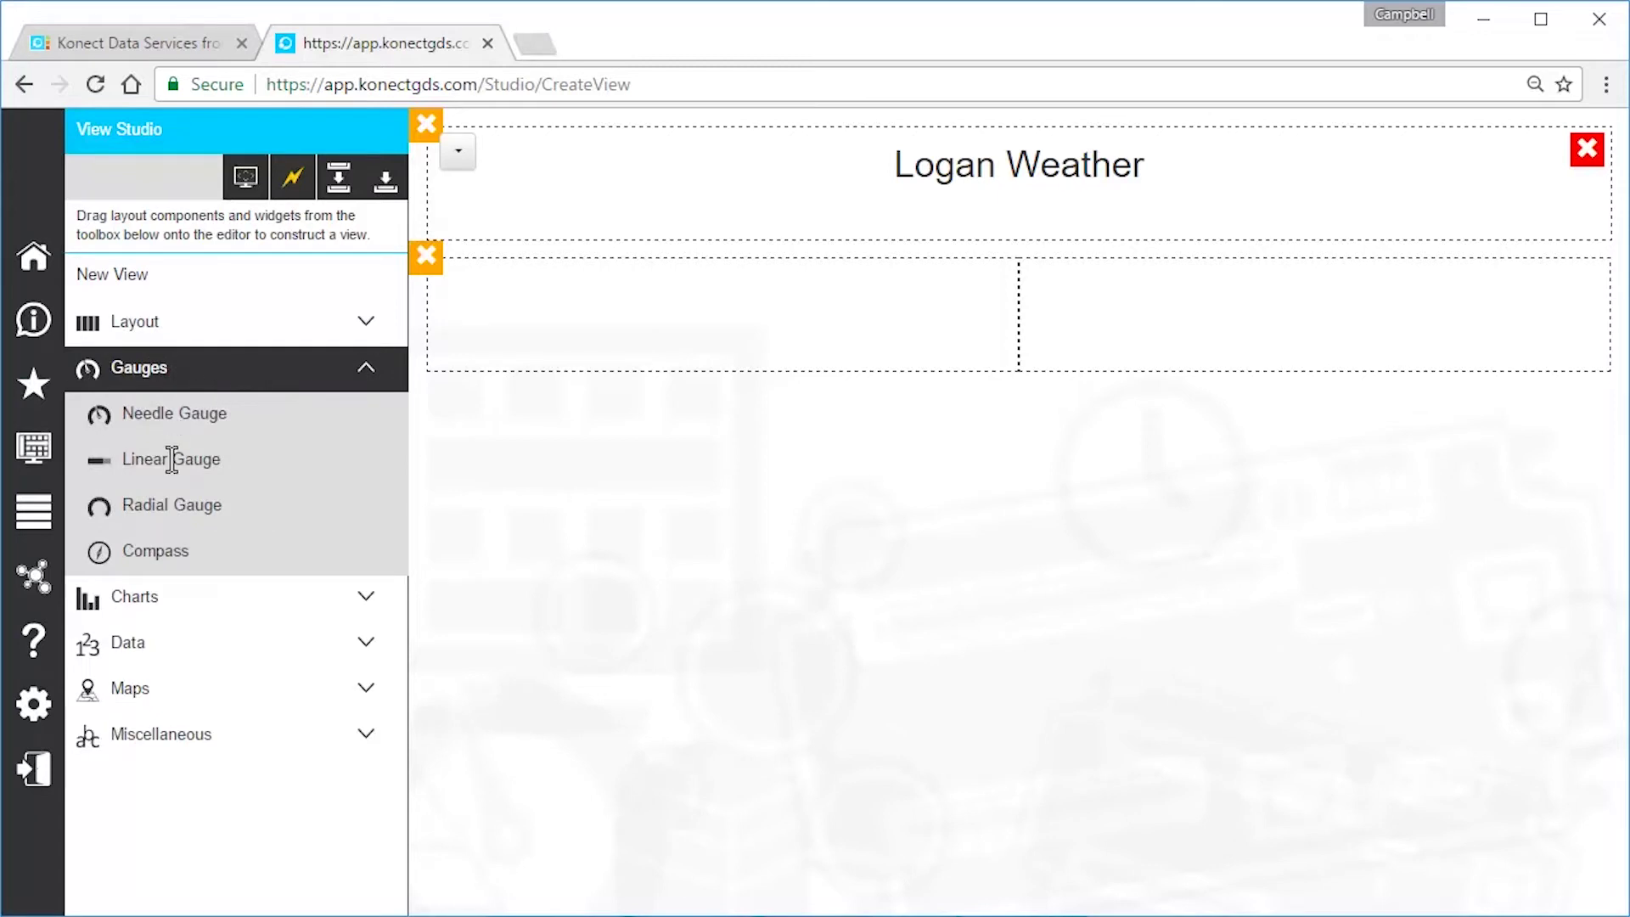
pyautogui.moveTo(172, 460); pyautogui.dragTo(561, 304)
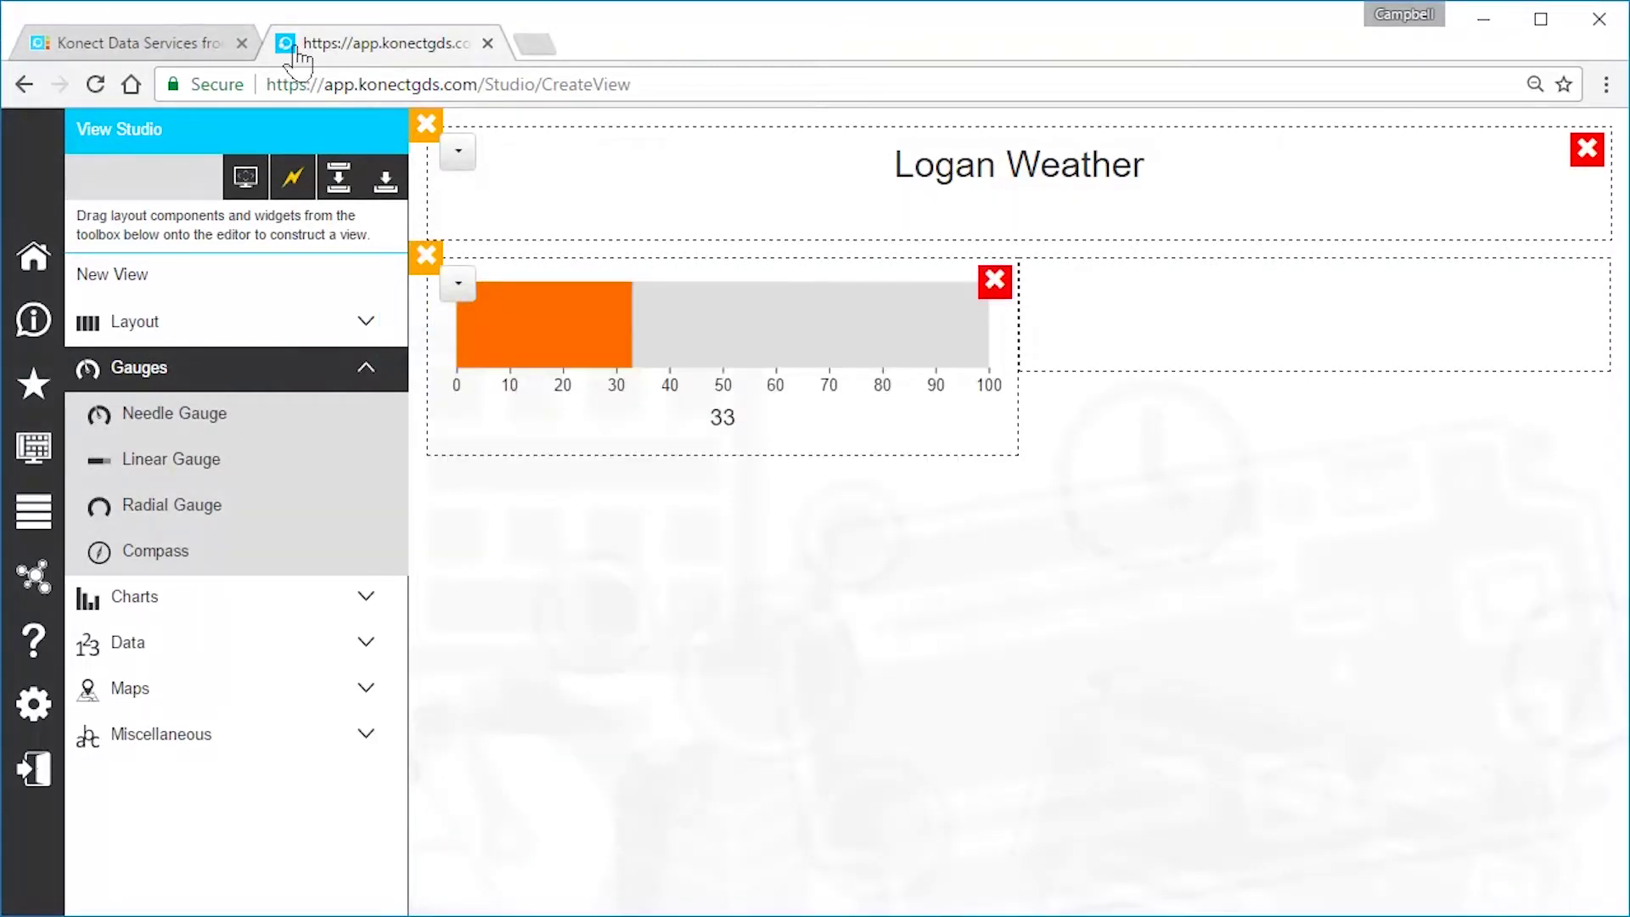
pyautogui.click(458, 285)
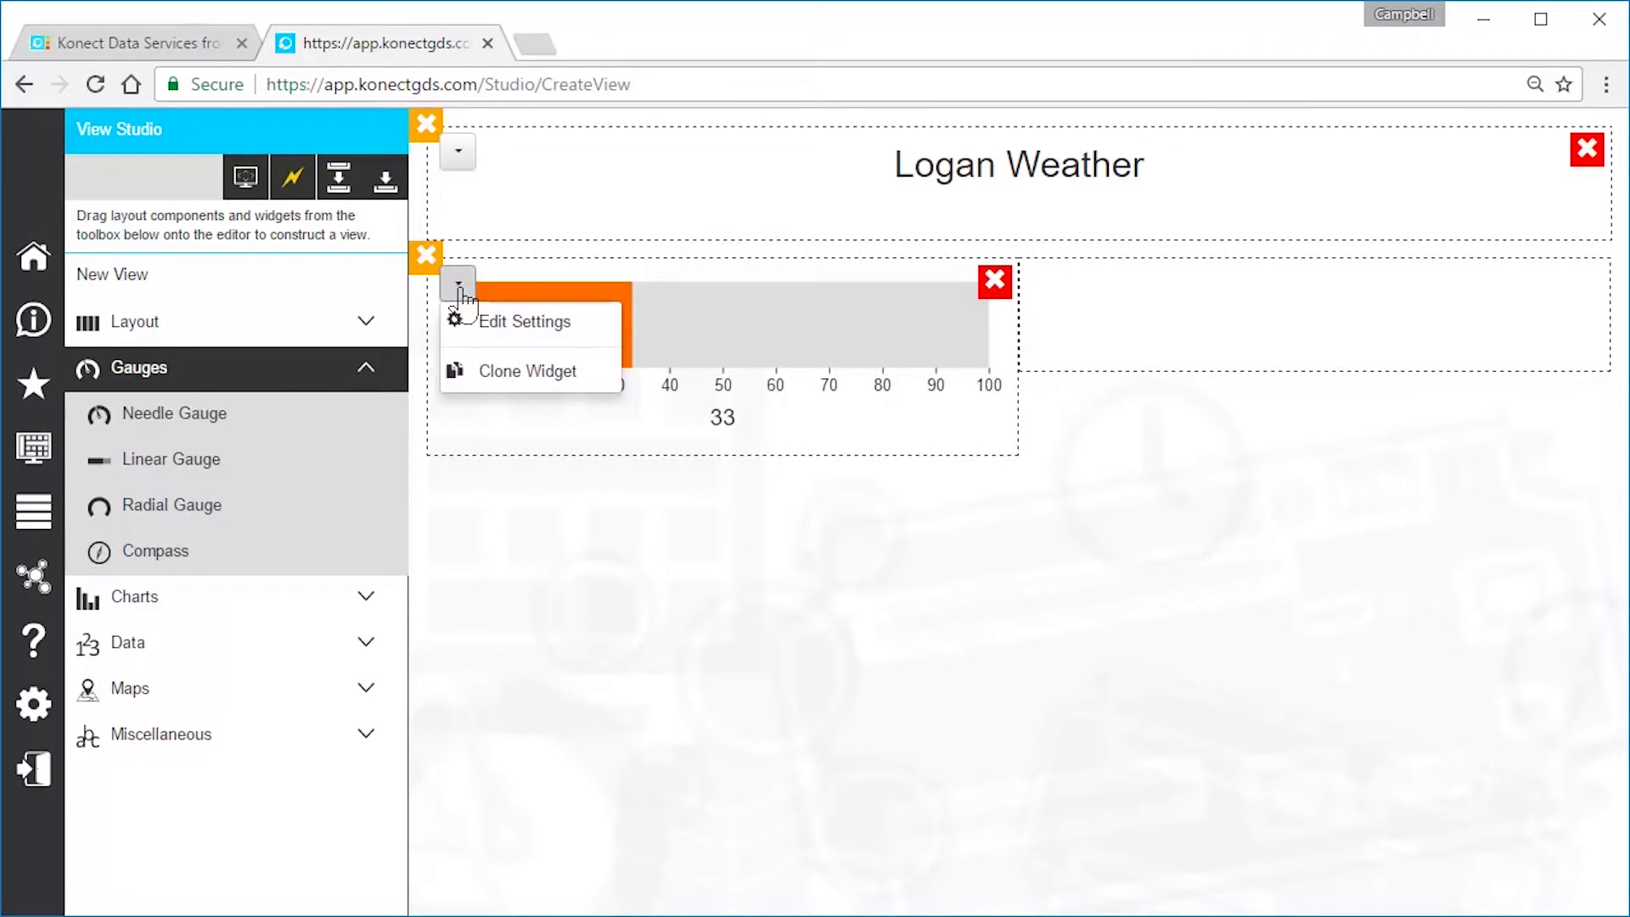
pyautogui.click(586, 333)
pyautogui.click(899, 338)
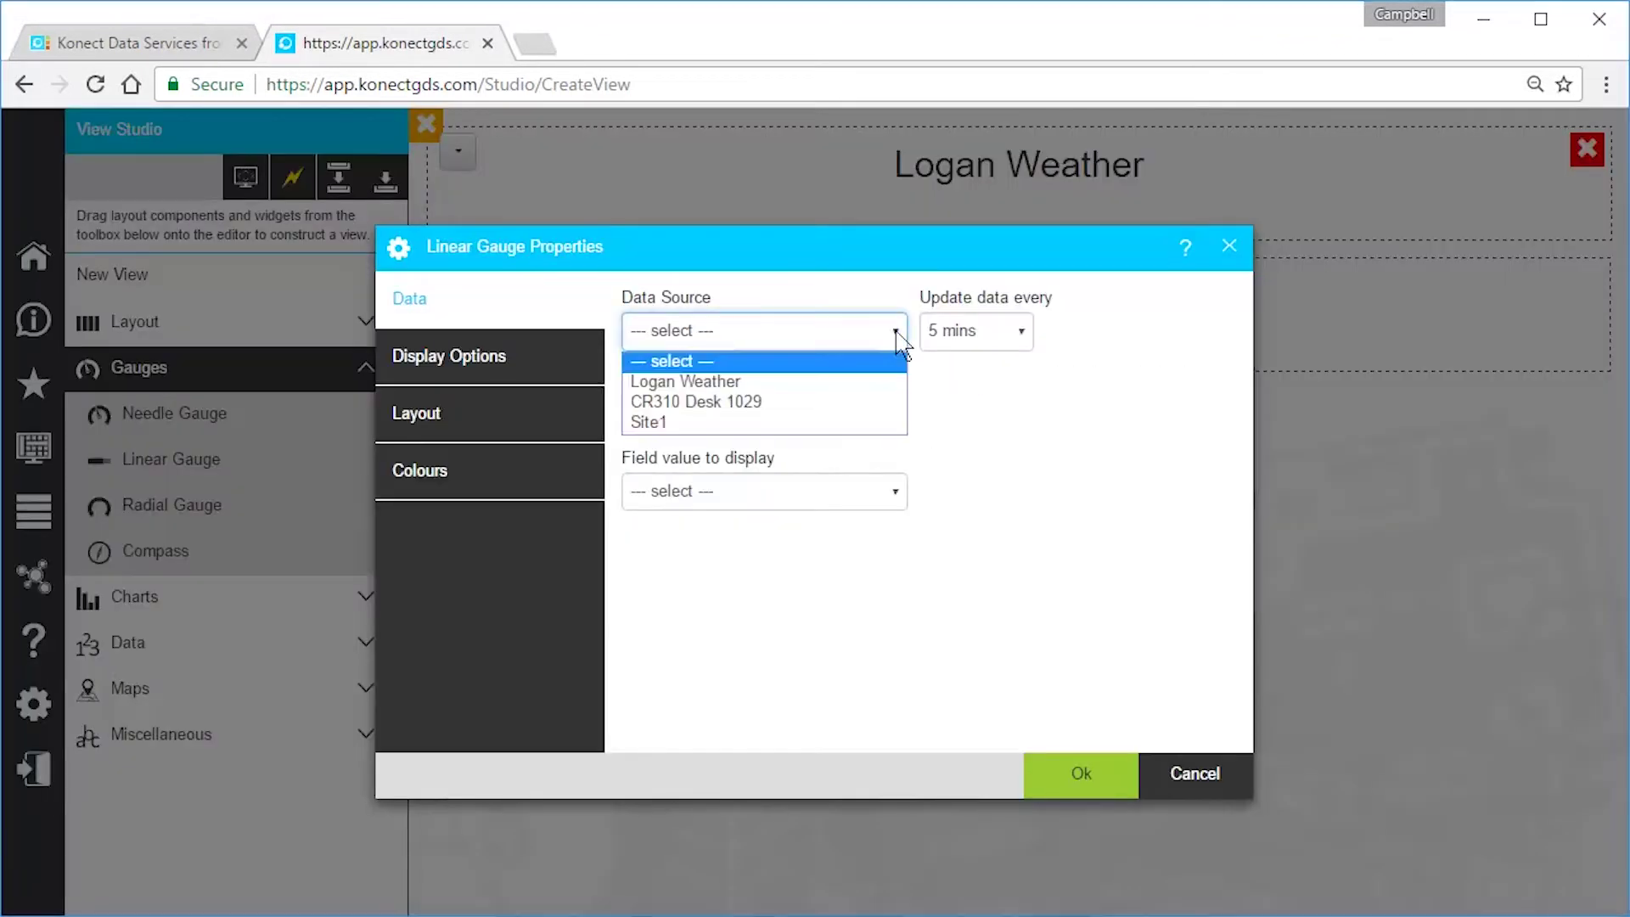
pyautogui.click(828, 381)
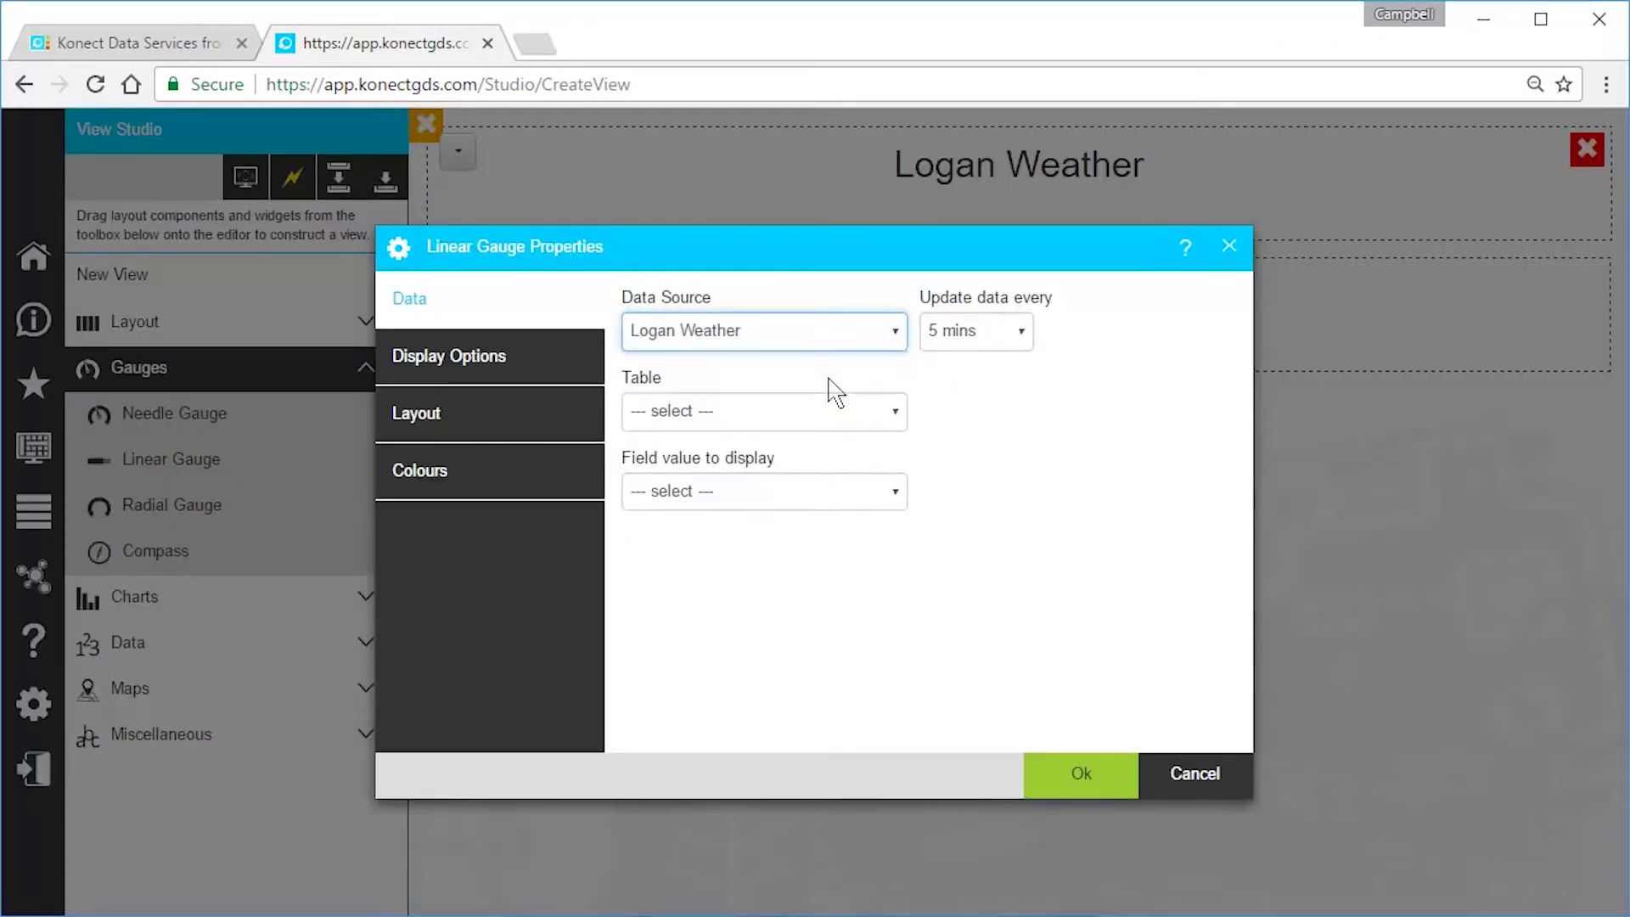
pyautogui.click(898, 416)
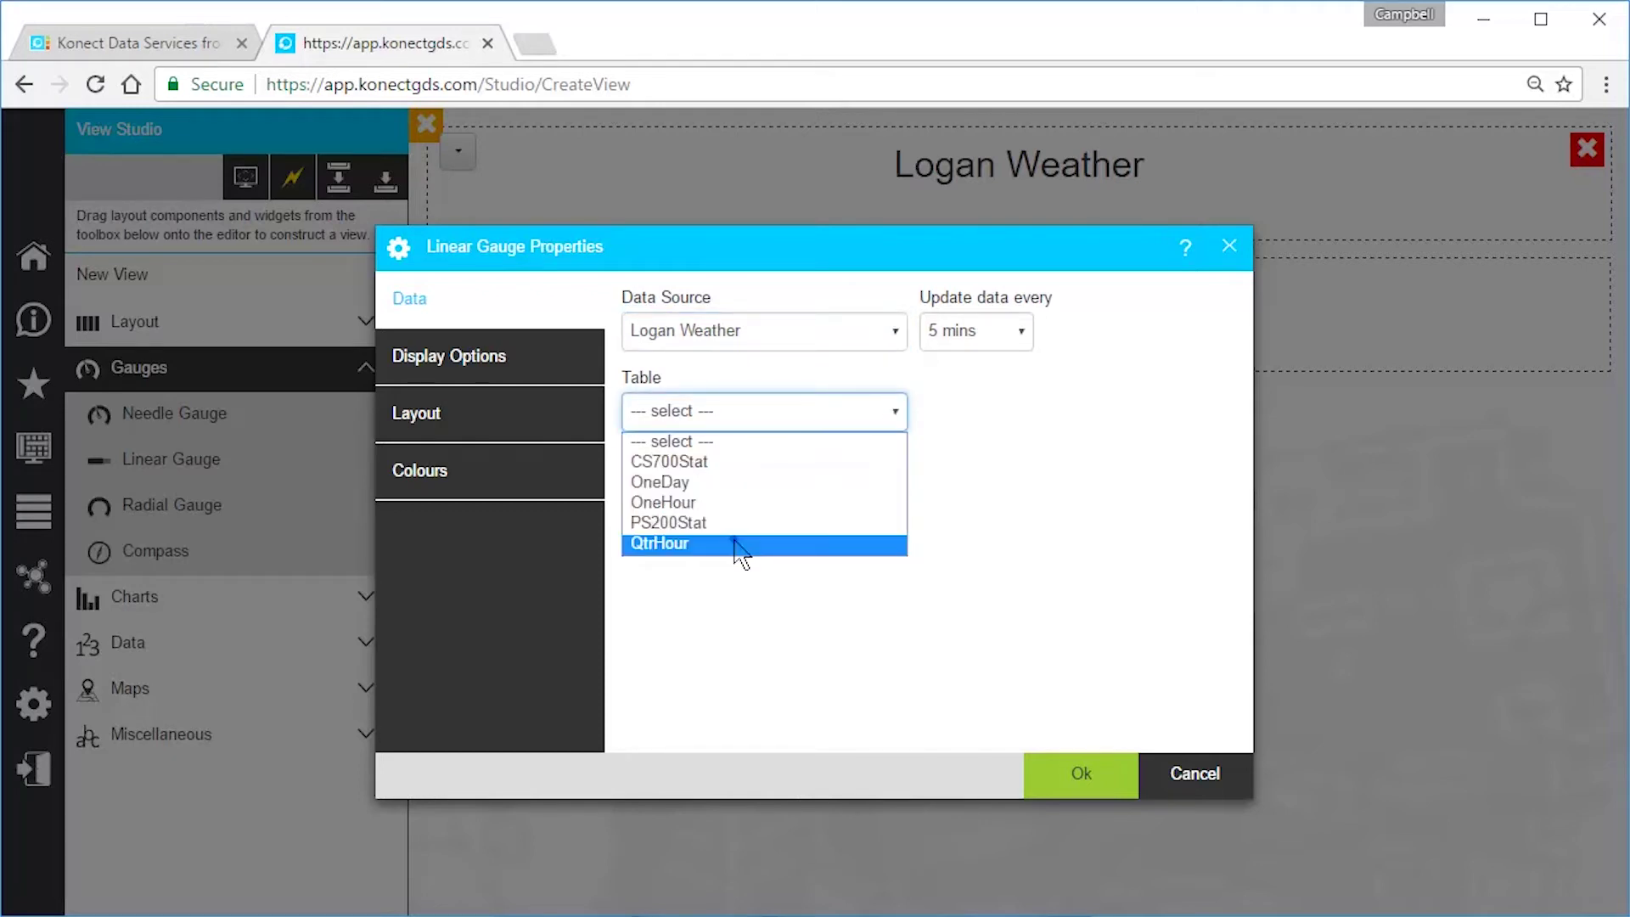
pyautogui.click(739, 547)
pyautogui.click(896, 501)
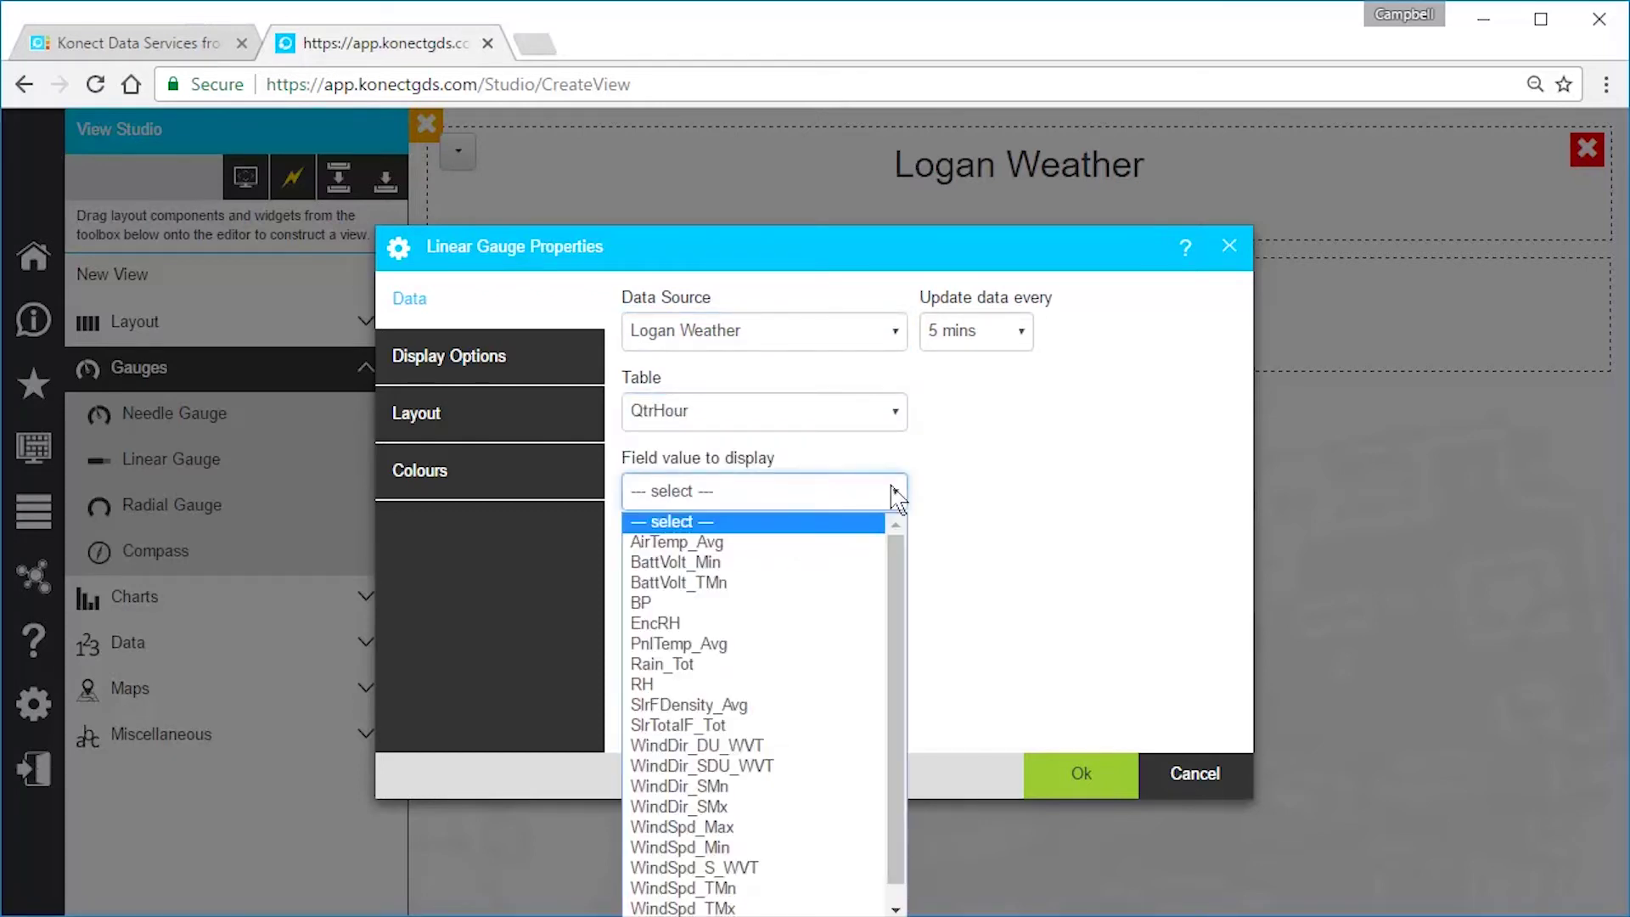
pyautogui.click(807, 542)
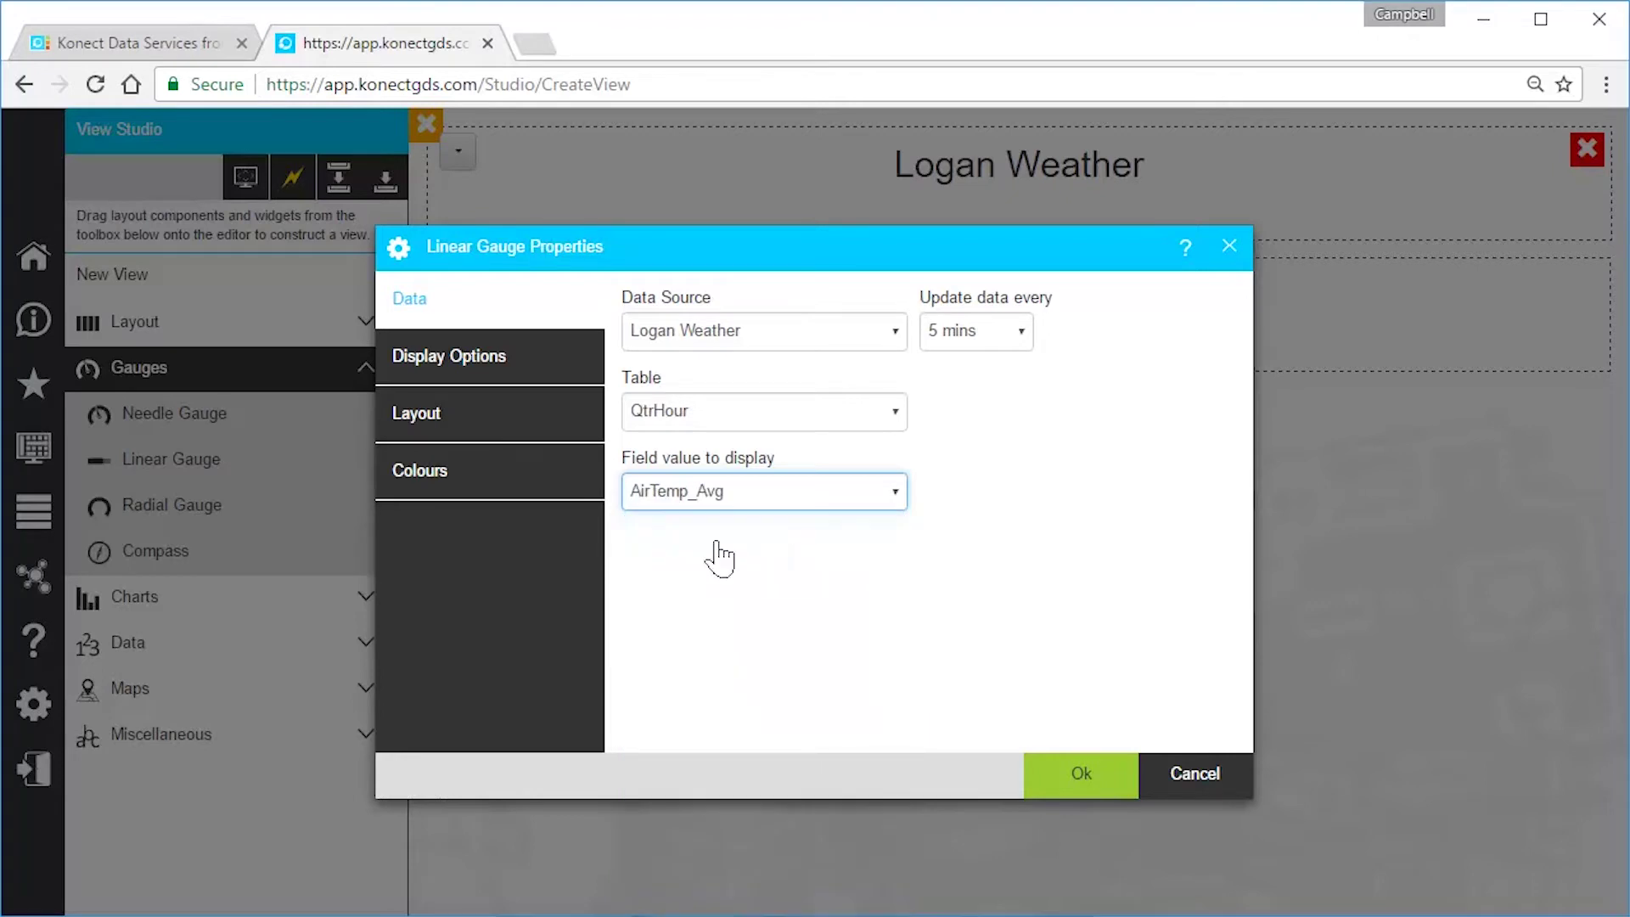
# Show the linear gauge's title and set it to "Average Air Temperature".
pyautogui.click(480, 374)
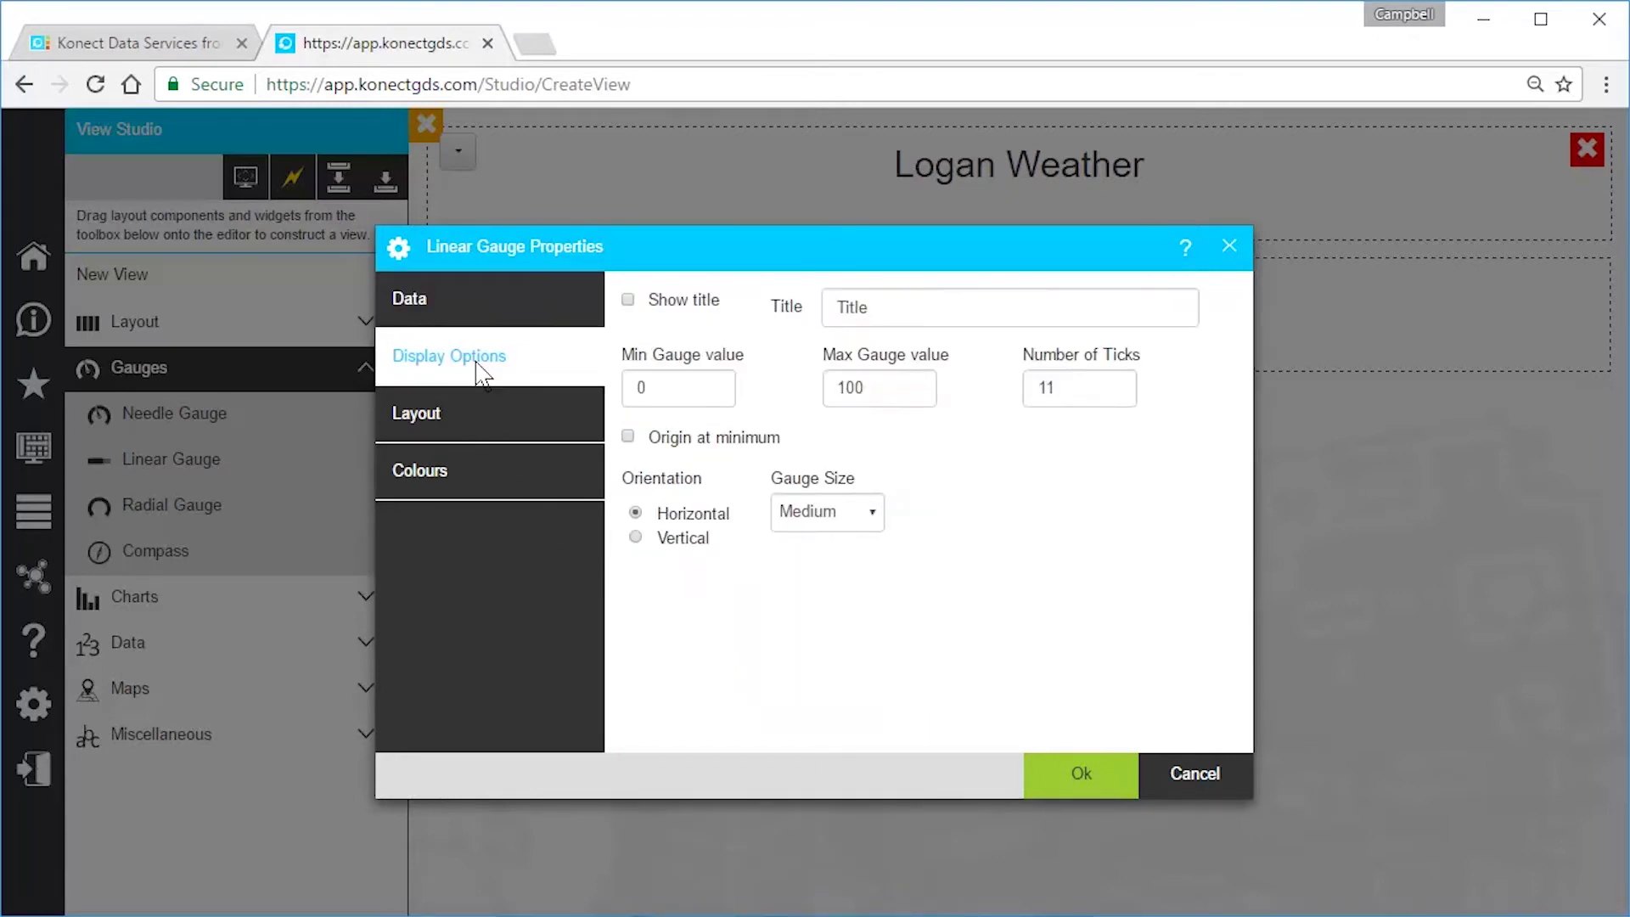
pyautogui.click(629, 301)
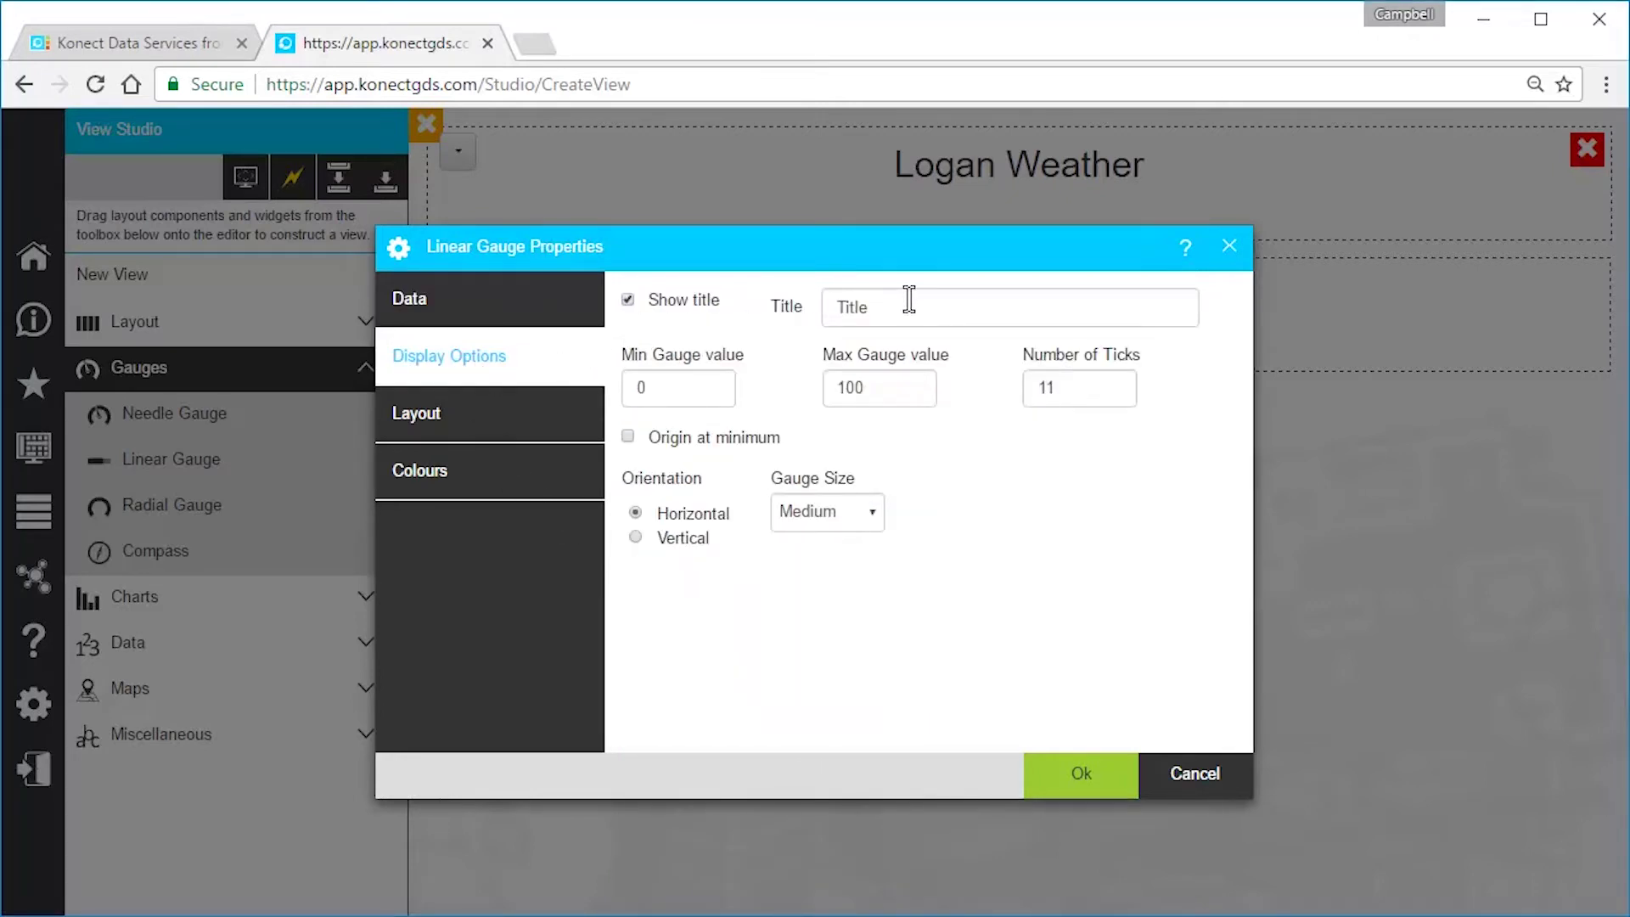
pyautogui.click(835, 307)
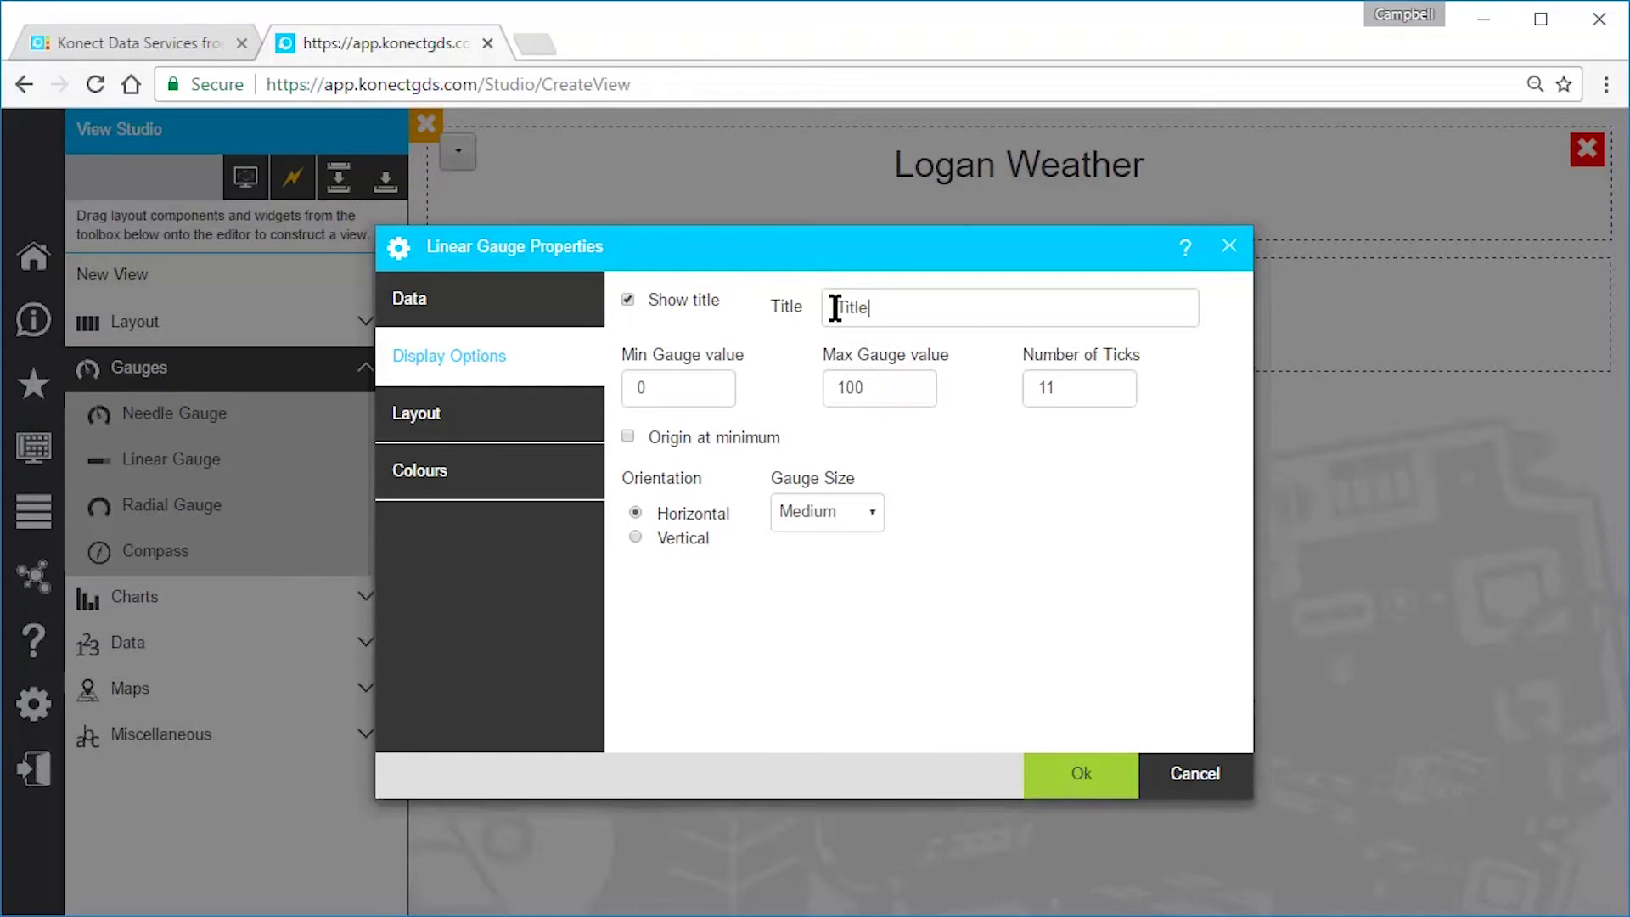
pyautogui.doubleClick(835, 308)
pyautogui.write('Average Ai')
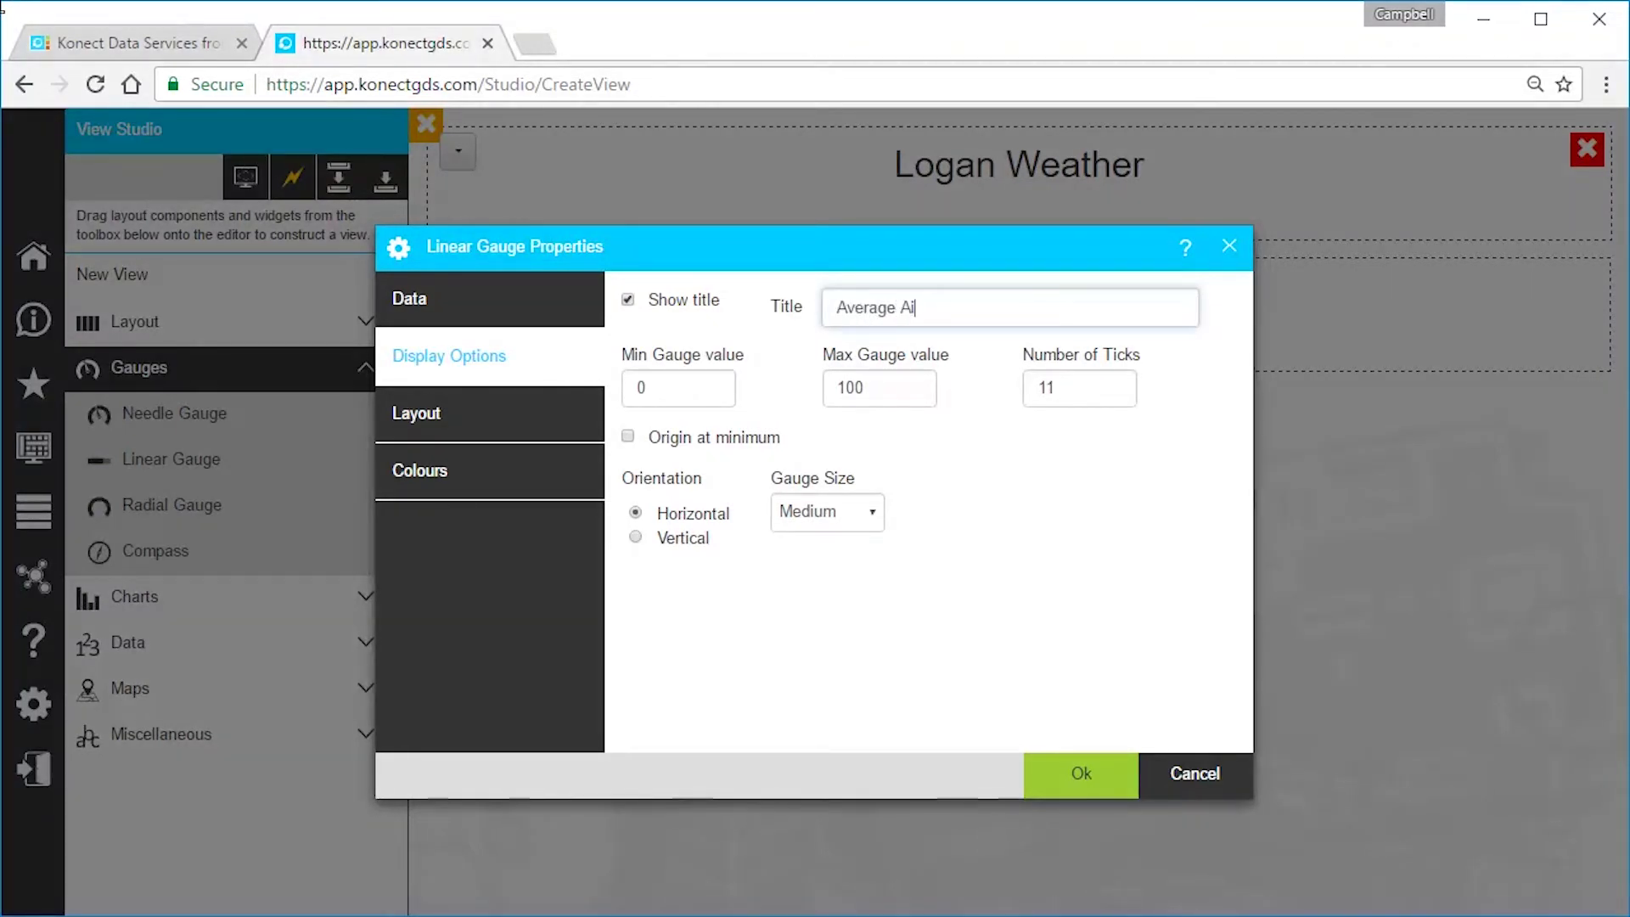
pyautogui.write('r Temperature')
# Set the linear gauge's bar colour to green #40ff00 and apply the gauge properties.
pyautogui.click(564, 431)
pyautogui.click(558, 482)
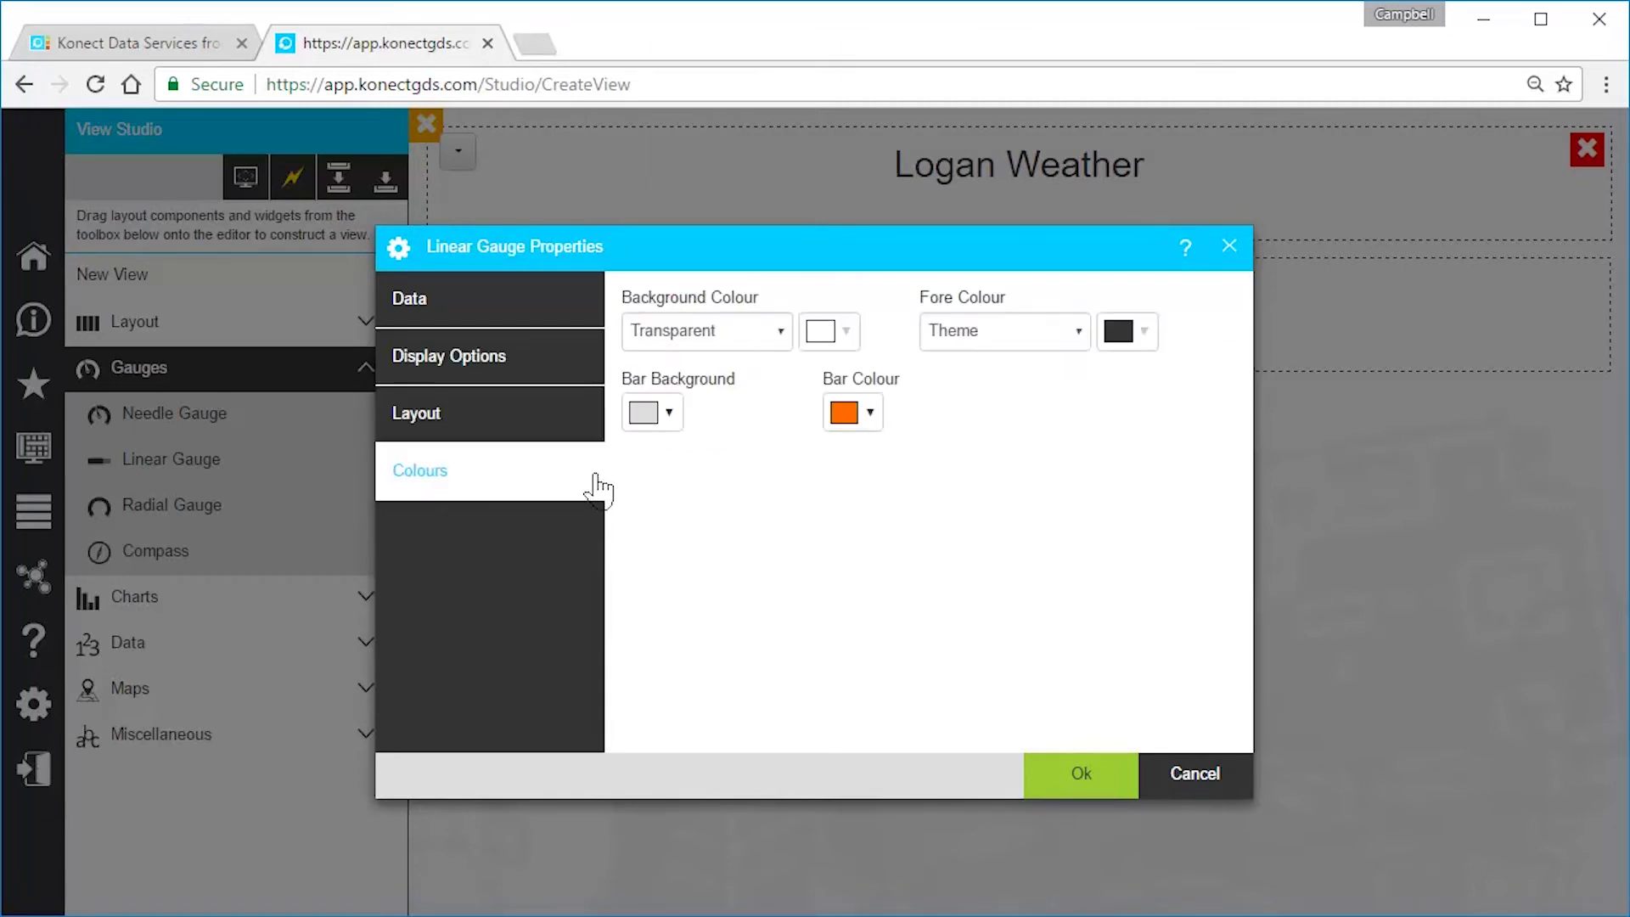
pyautogui.click(870, 414)
pyautogui.click(1065, 490)
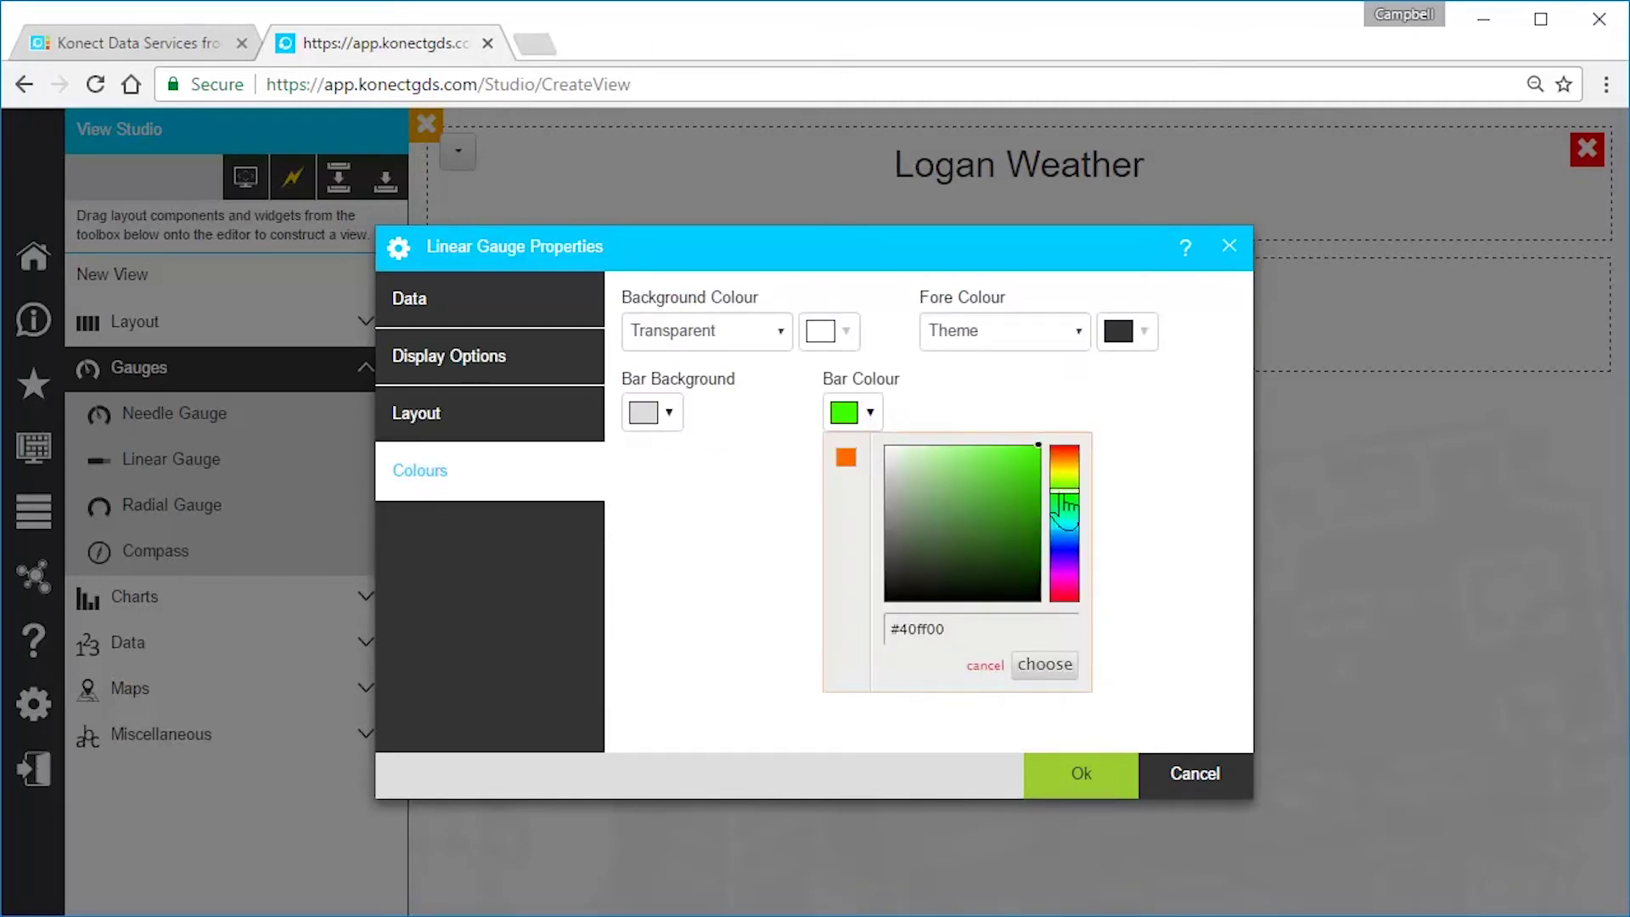
pyautogui.click(1053, 660)
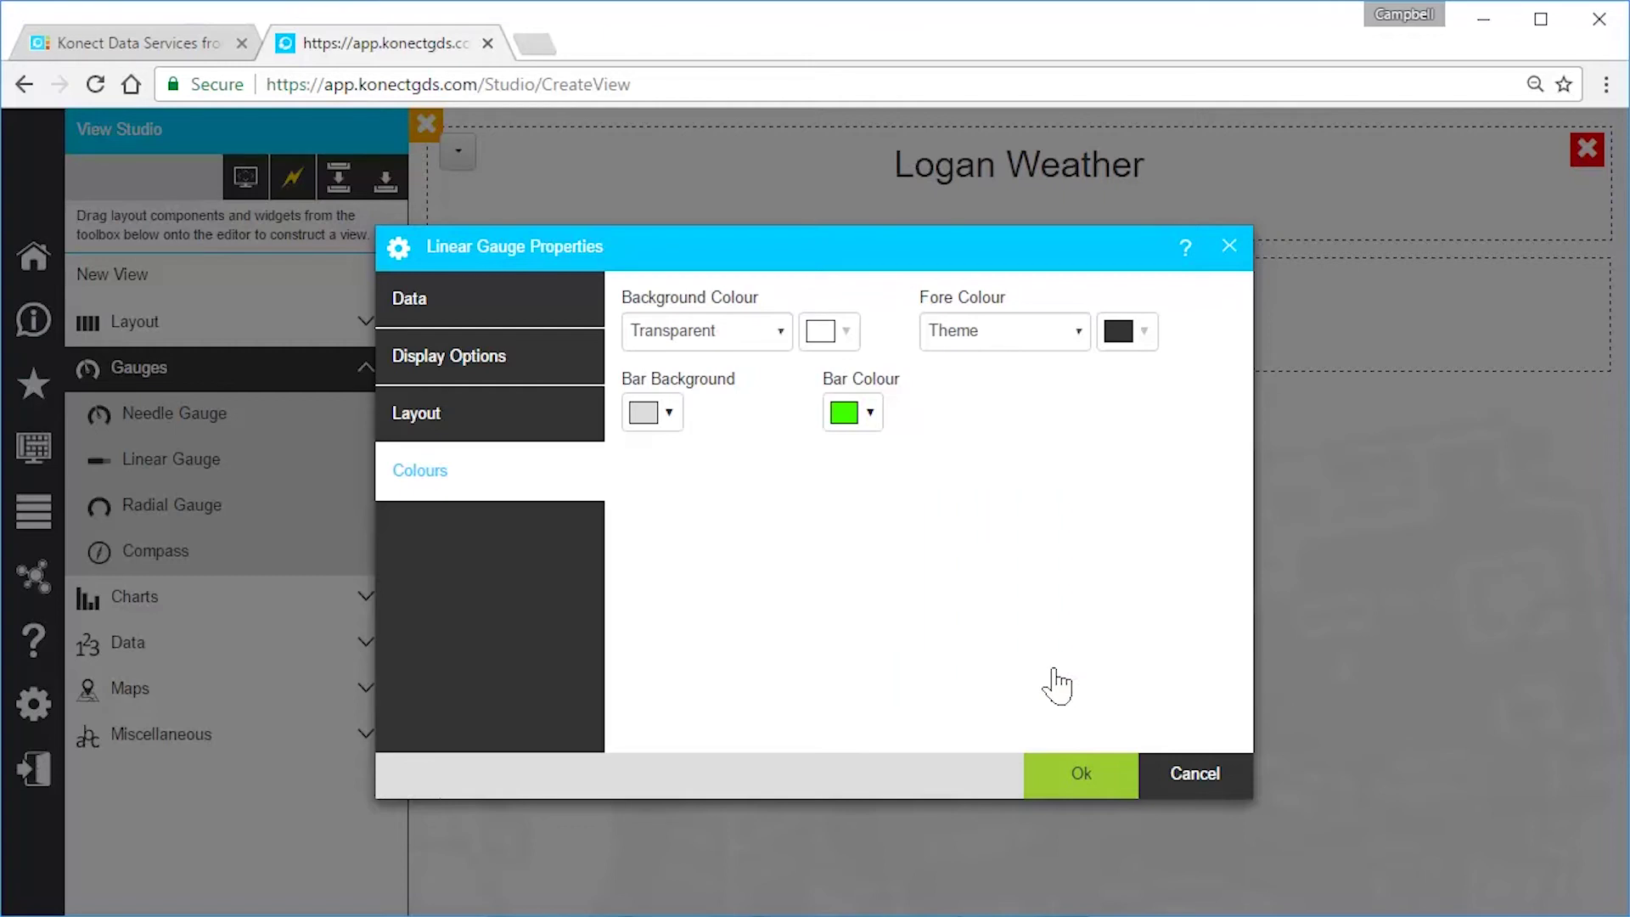
pyautogui.click(1083, 777)
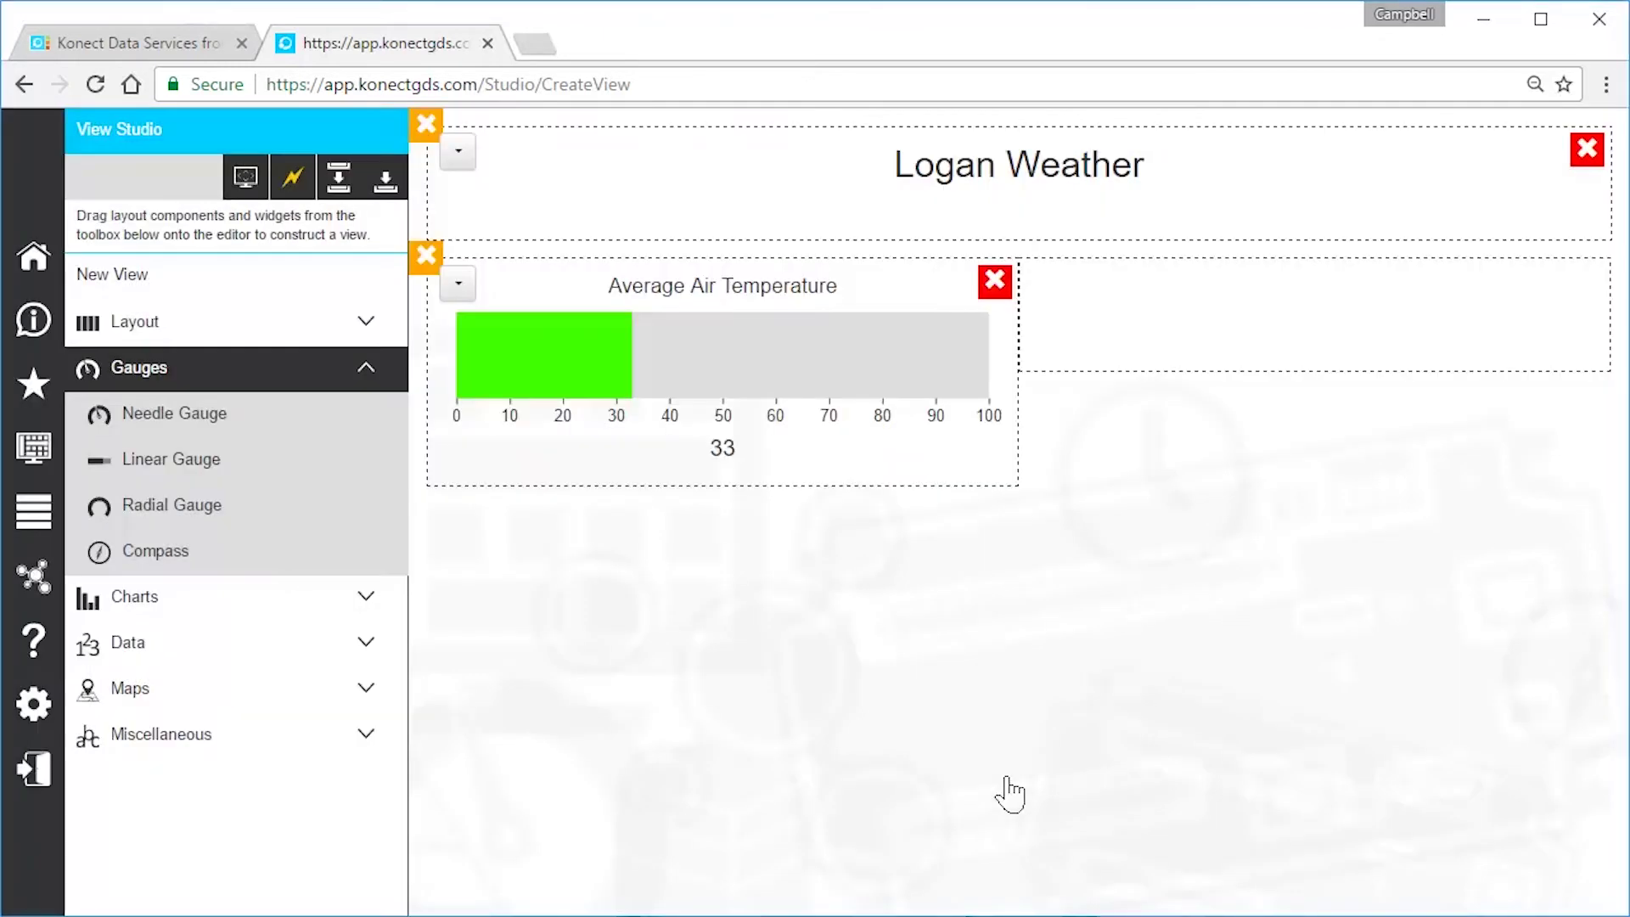
# Set the Average Air Temperature linear gauge's orientation to Vertical and apply the gauge properties.
pyautogui.click(461, 287)
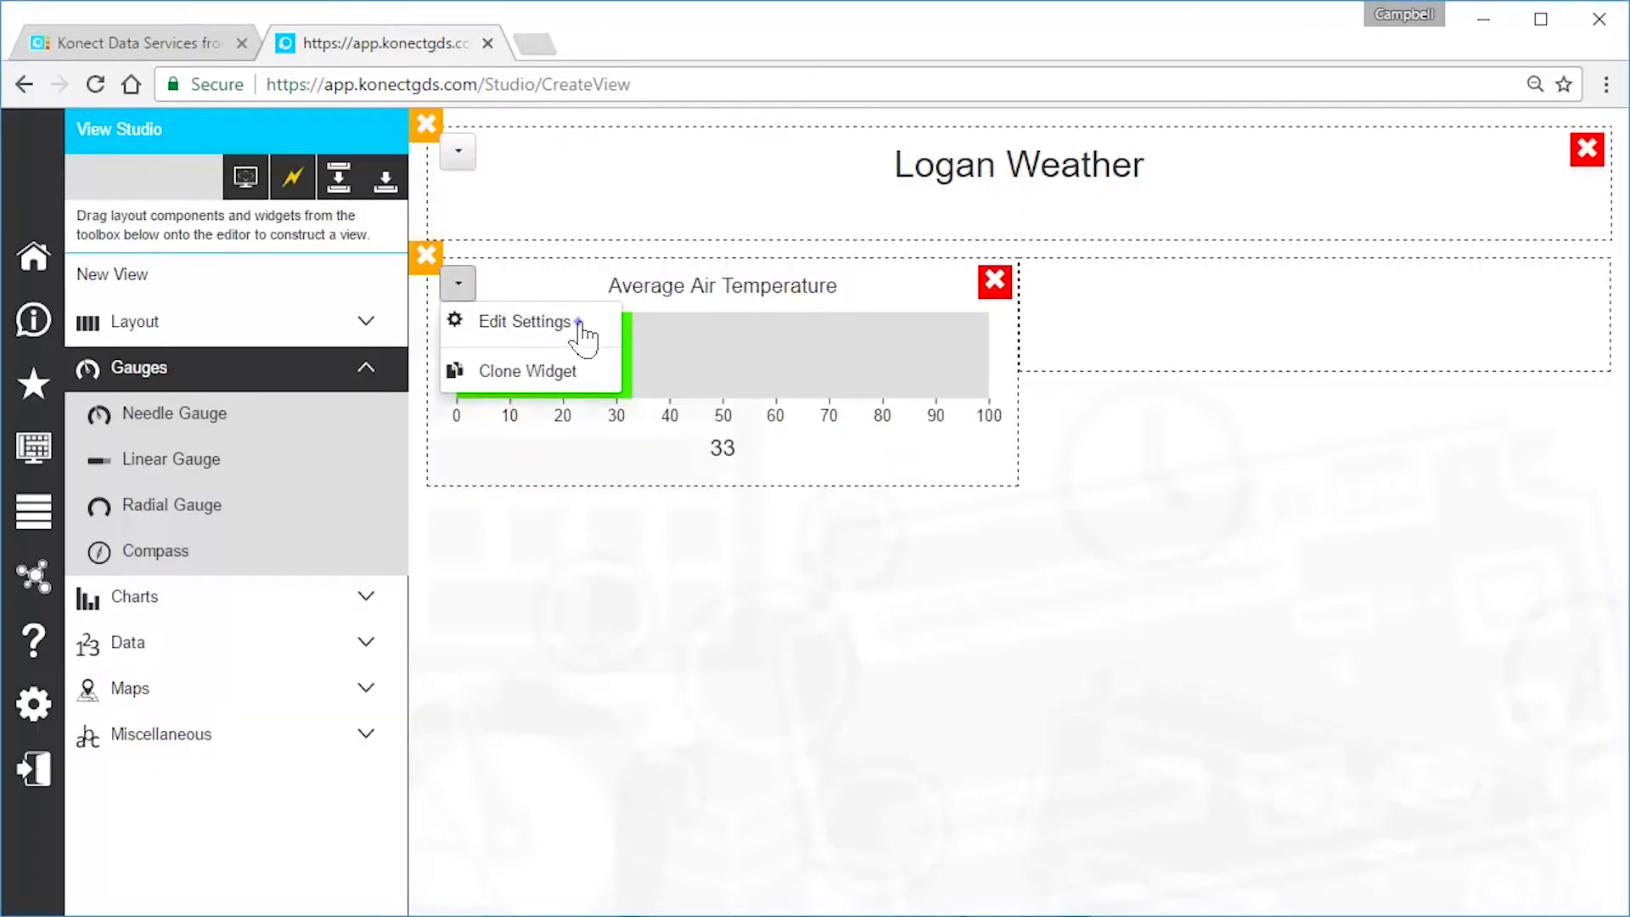
pyautogui.click(545, 324)
pyautogui.click(568, 365)
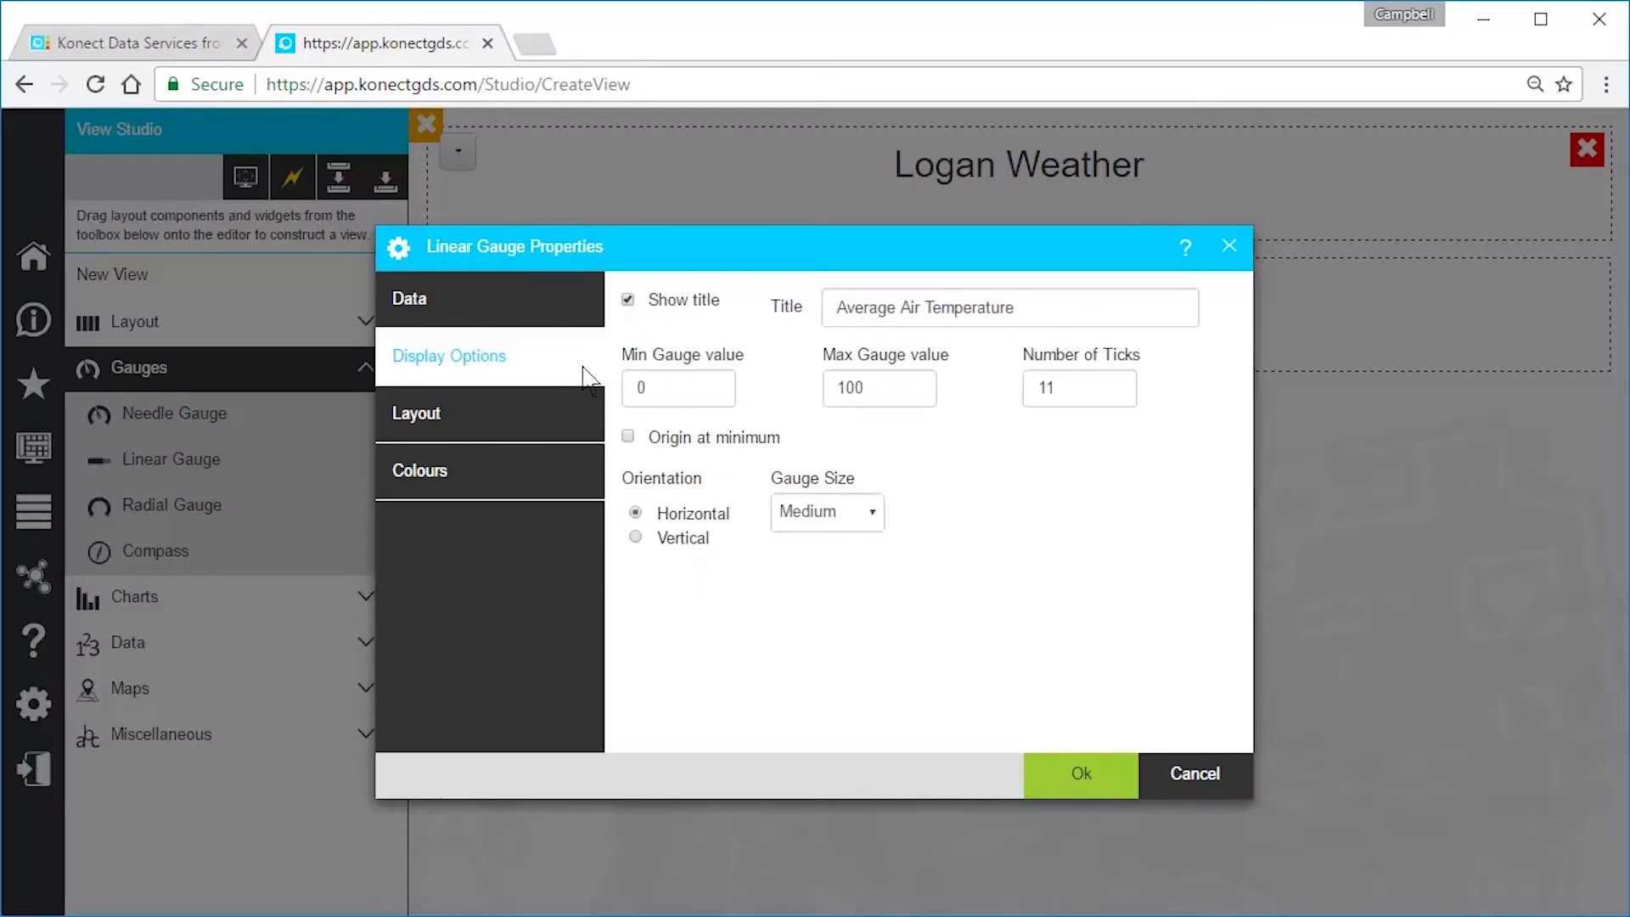
pyautogui.click(636, 538)
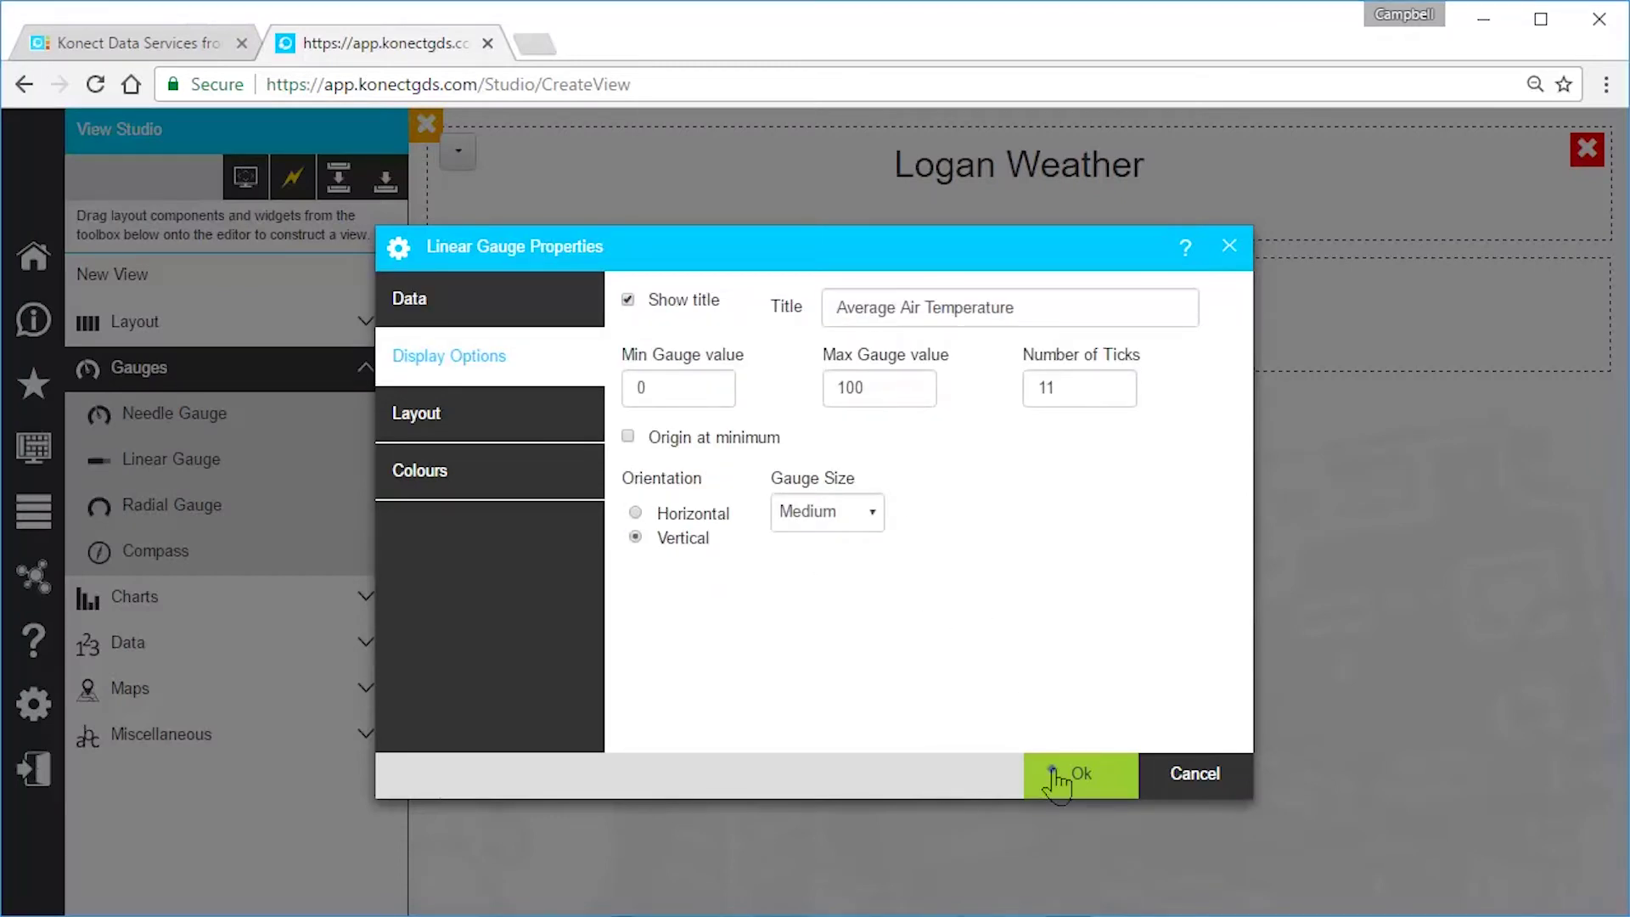
pyautogui.click(1057, 777)
# Add a Needle Gauge to the empty second cell of the two-column row, with data source Logan Weather, table QtrHour and field WindSpd_Max.
pyautogui.moveTo(238, 420)
pyautogui.mouseDown()
pyautogui.moveTo(513, 357)
pyautogui.moveTo(1124, 269)
pyautogui.moveTo(1240, 299)
pyautogui.mouseUp()
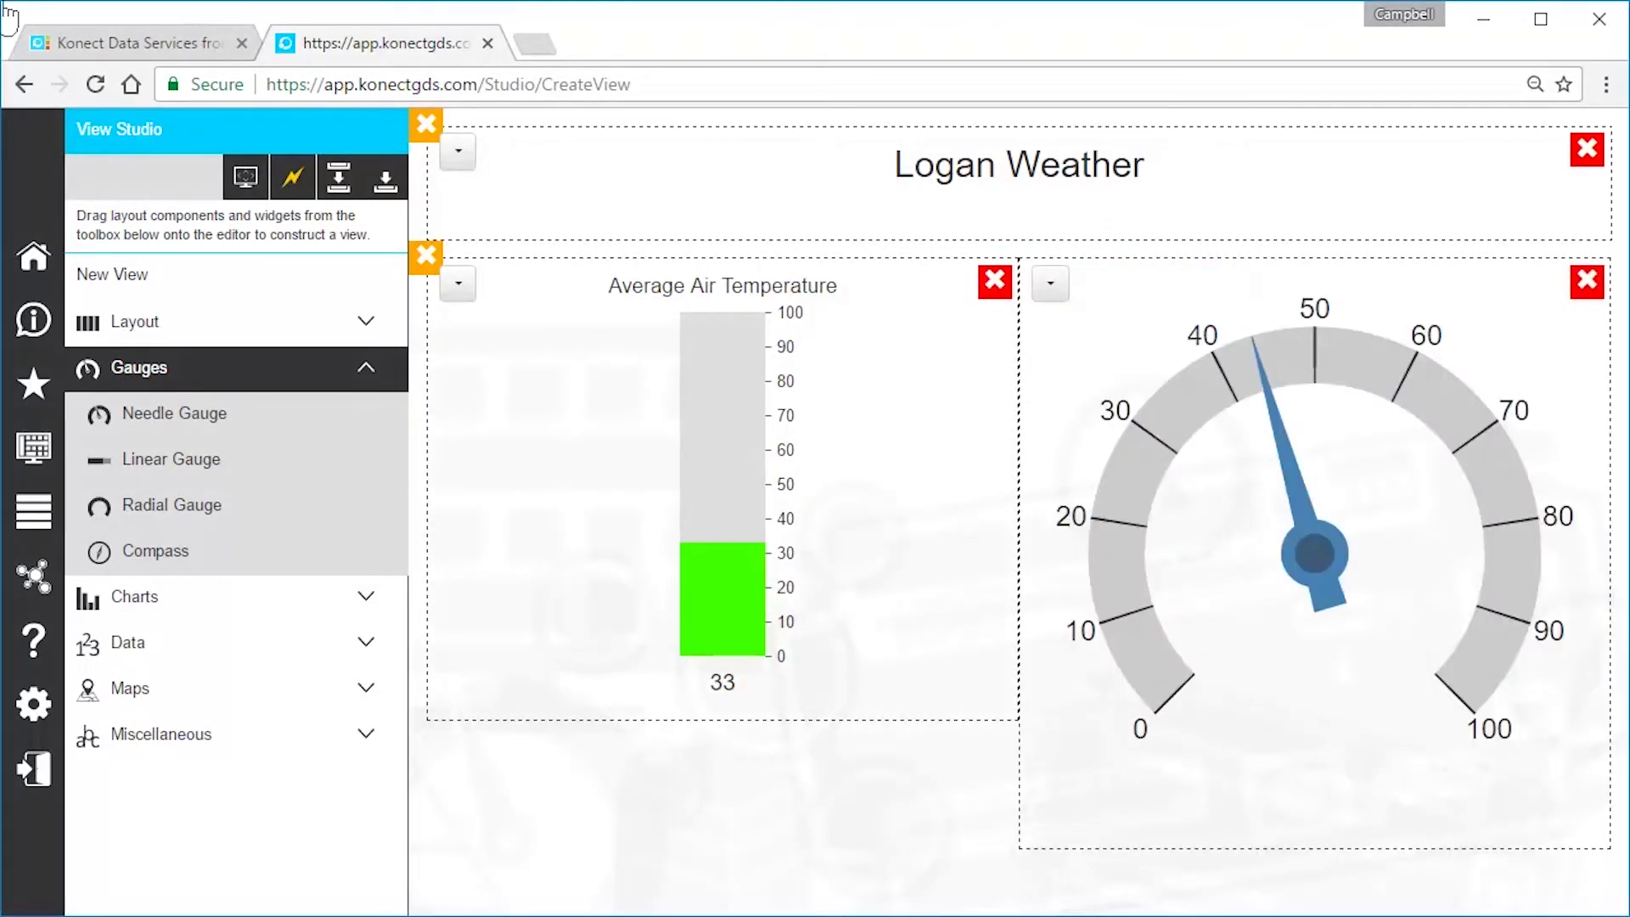
pyautogui.click(1053, 285)
pyautogui.click(1182, 325)
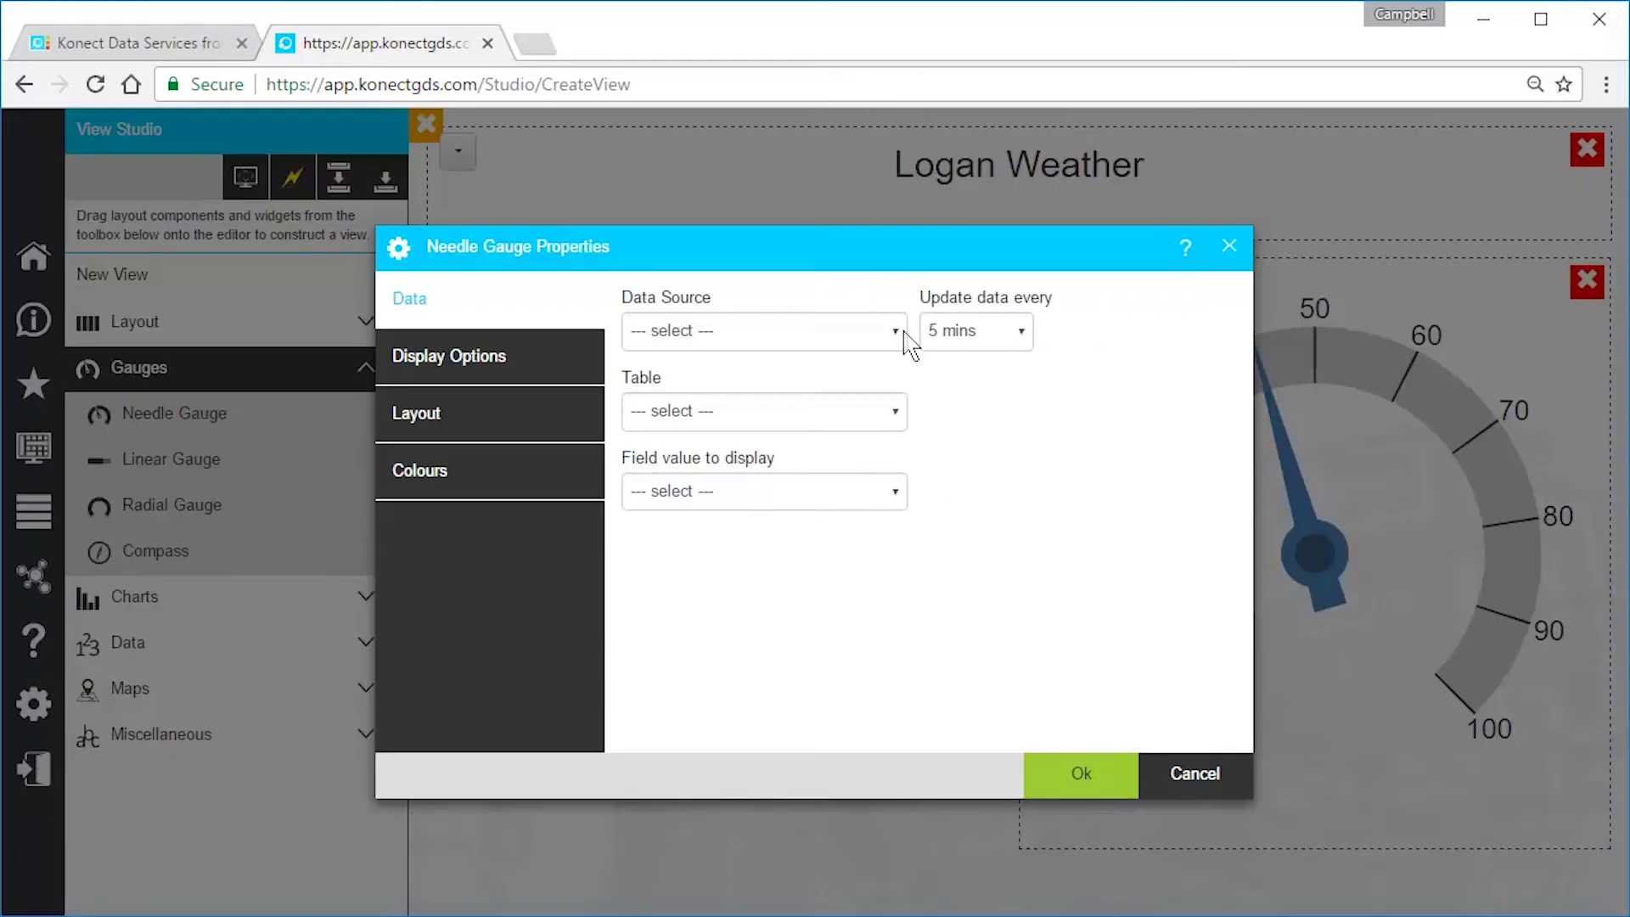
pyautogui.click(898, 335)
pyautogui.click(829, 382)
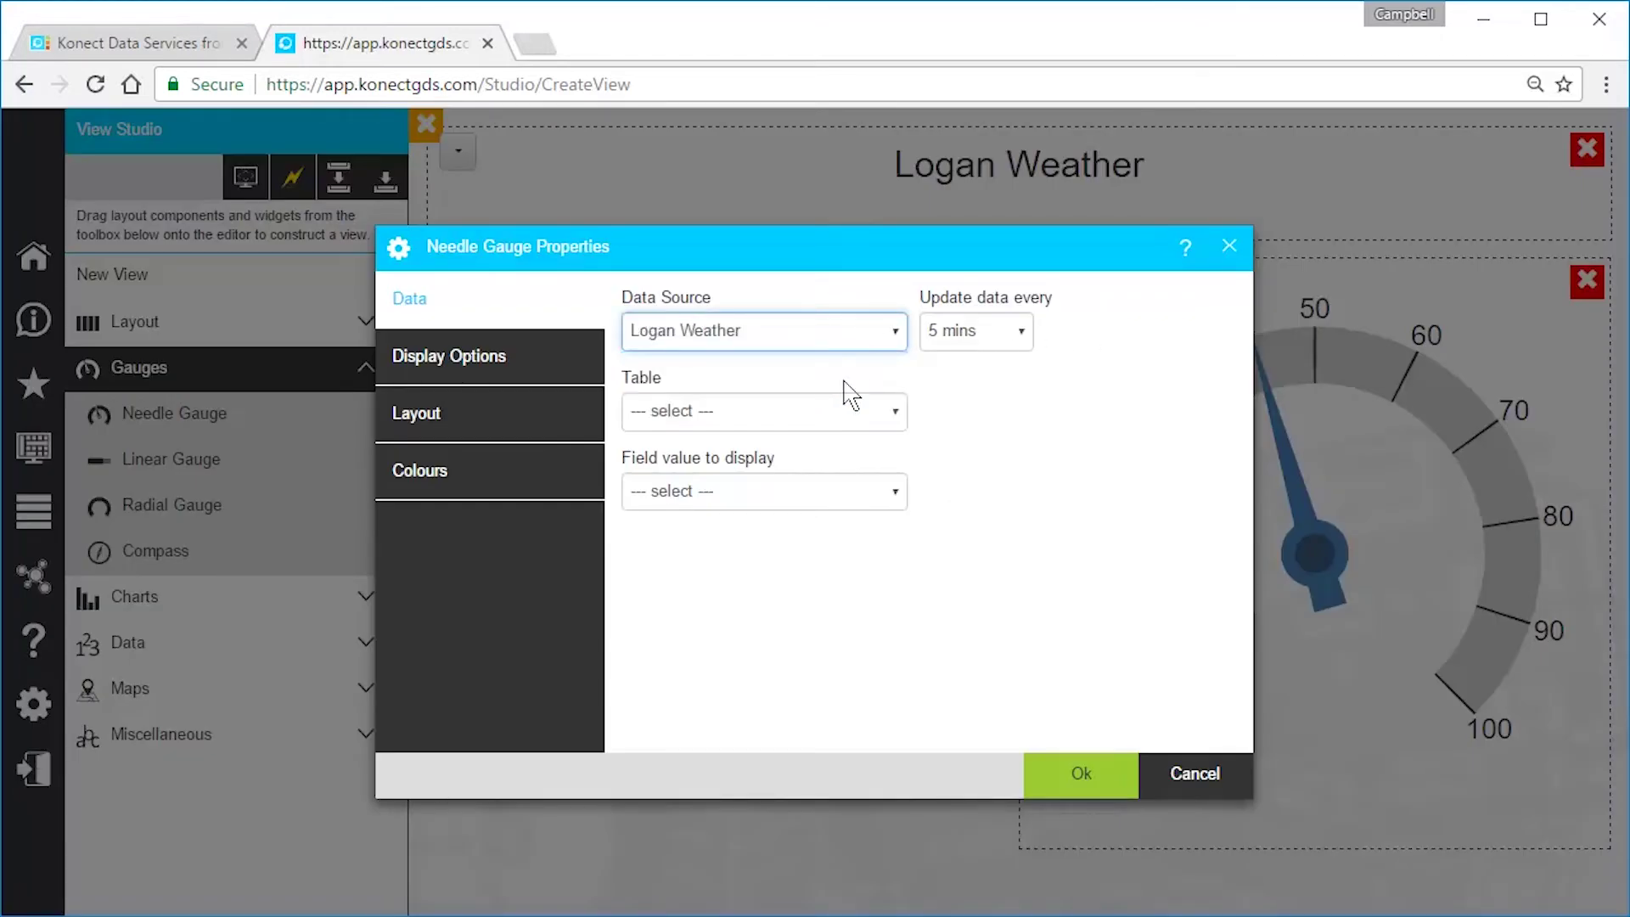
pyautogui.click(898, 411)
pyautogui.click(772, 552)
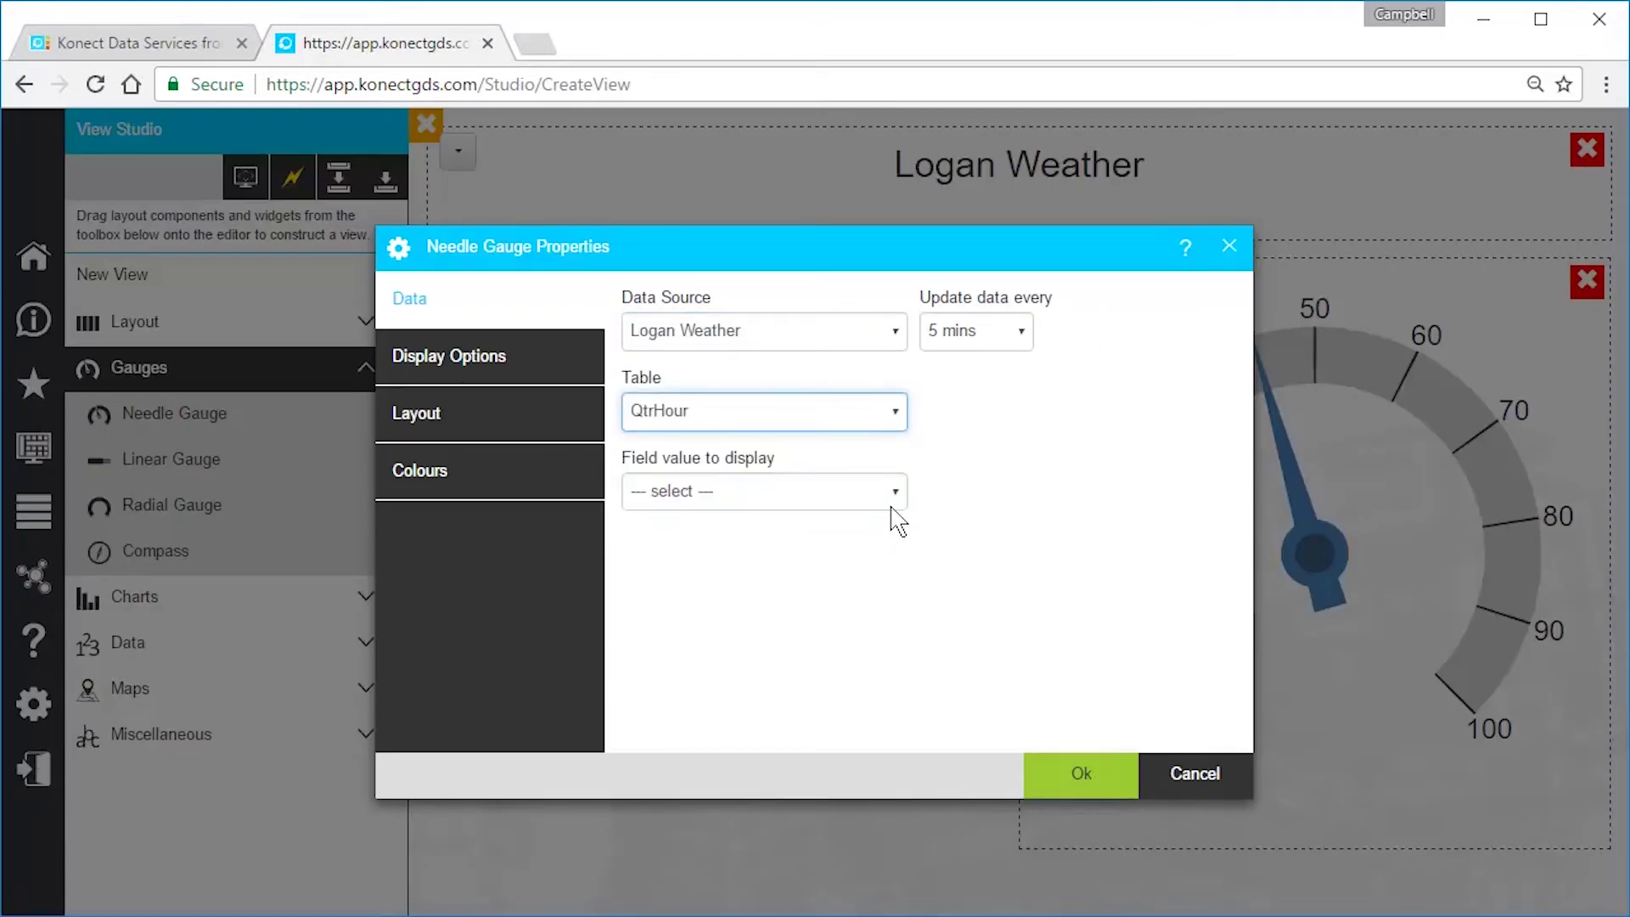
pyautogui.click(875, 499)
pyautogui.click(751, 826)
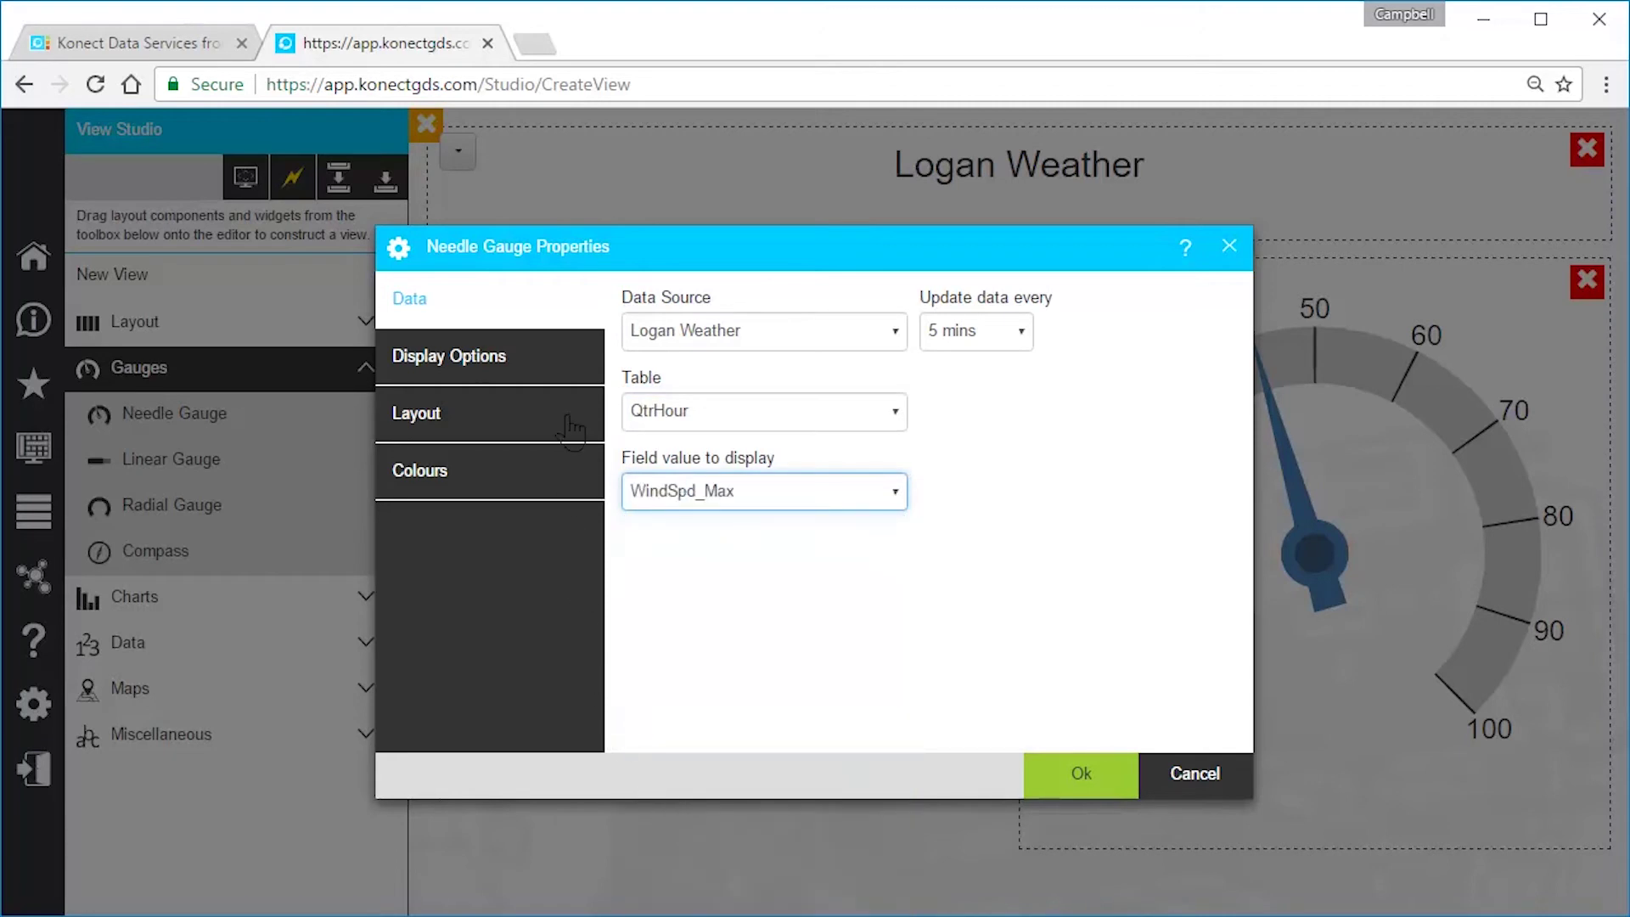
# Show the needle gauge's title, set it to "Wind Speed", and apply the gauge properties.
pyautogui.click(576, 367)
pyautogui.click(628, 301)
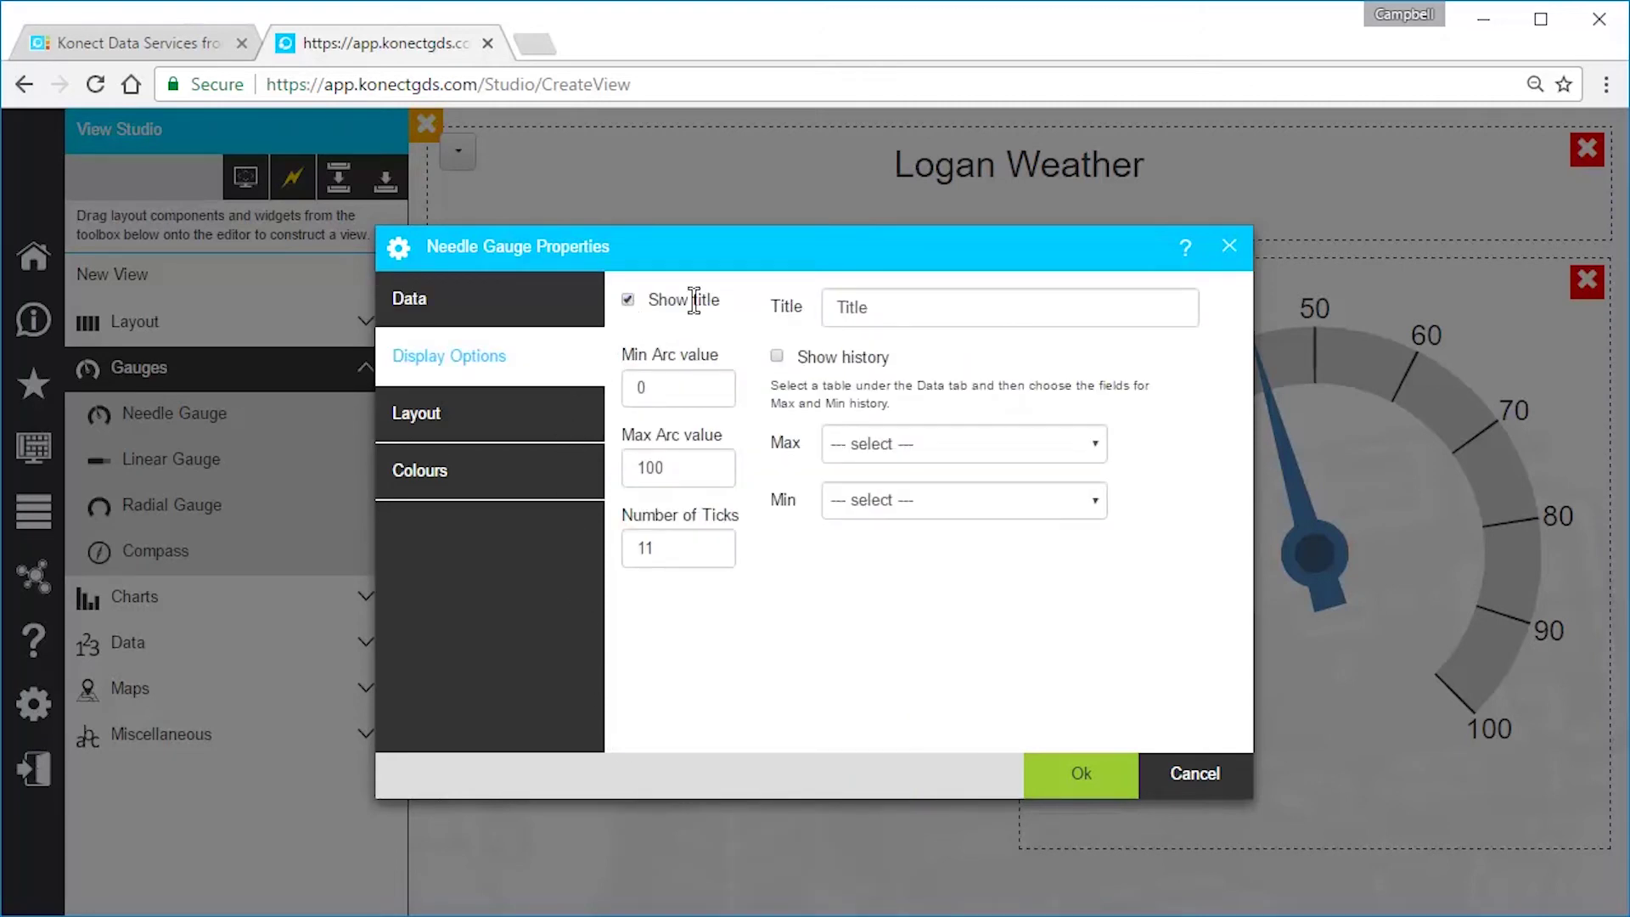
pyautogui.click(900, 308)
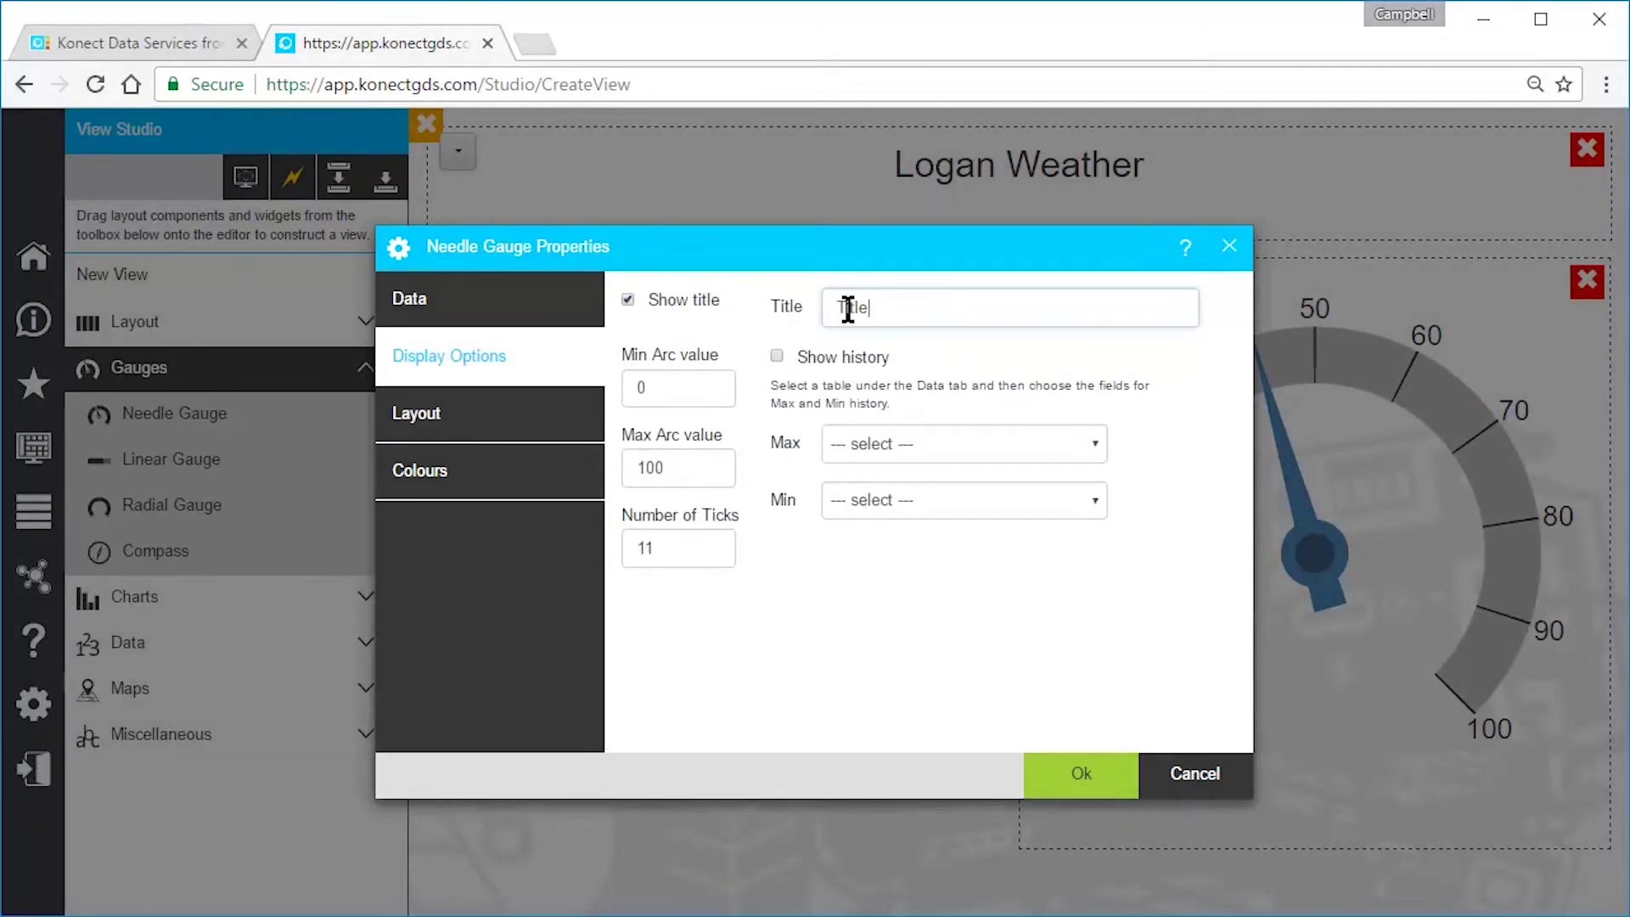
pyautogui.press('BackSpace')
pyautogui.press('BackSpace')
pyautogui.press('BackSpace')
pyautogui.press('BackSpace')
pyautogui.press('BackSpace')
pyautogui.write('Wind Speed')
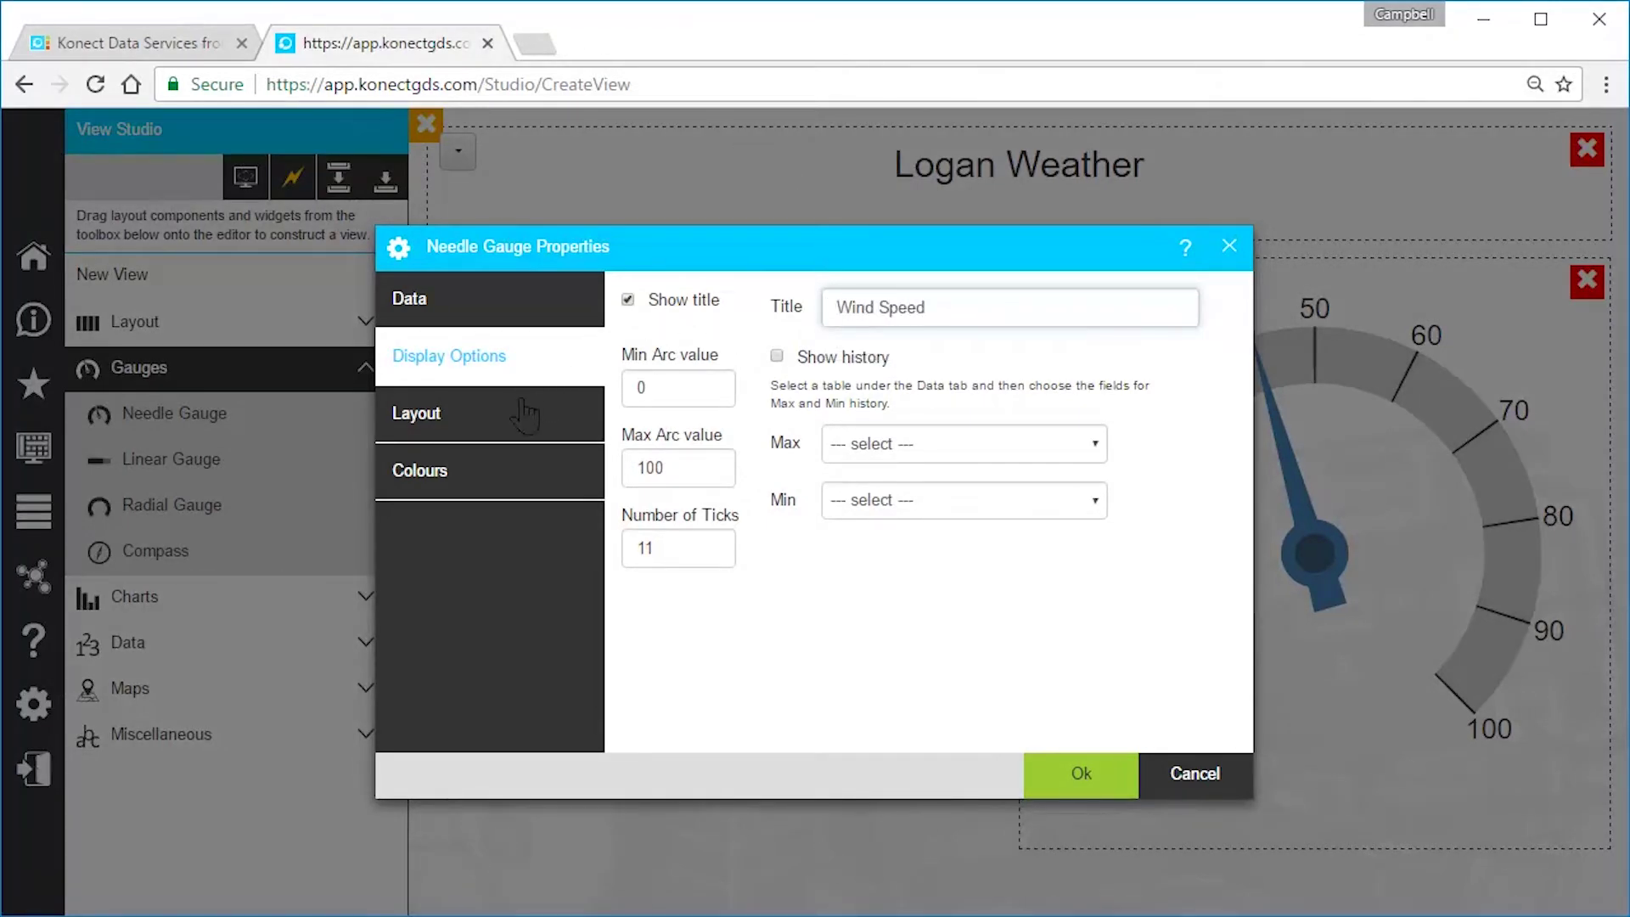
pyautogui.click(520, 416)
pyautogui.click(528, 475)
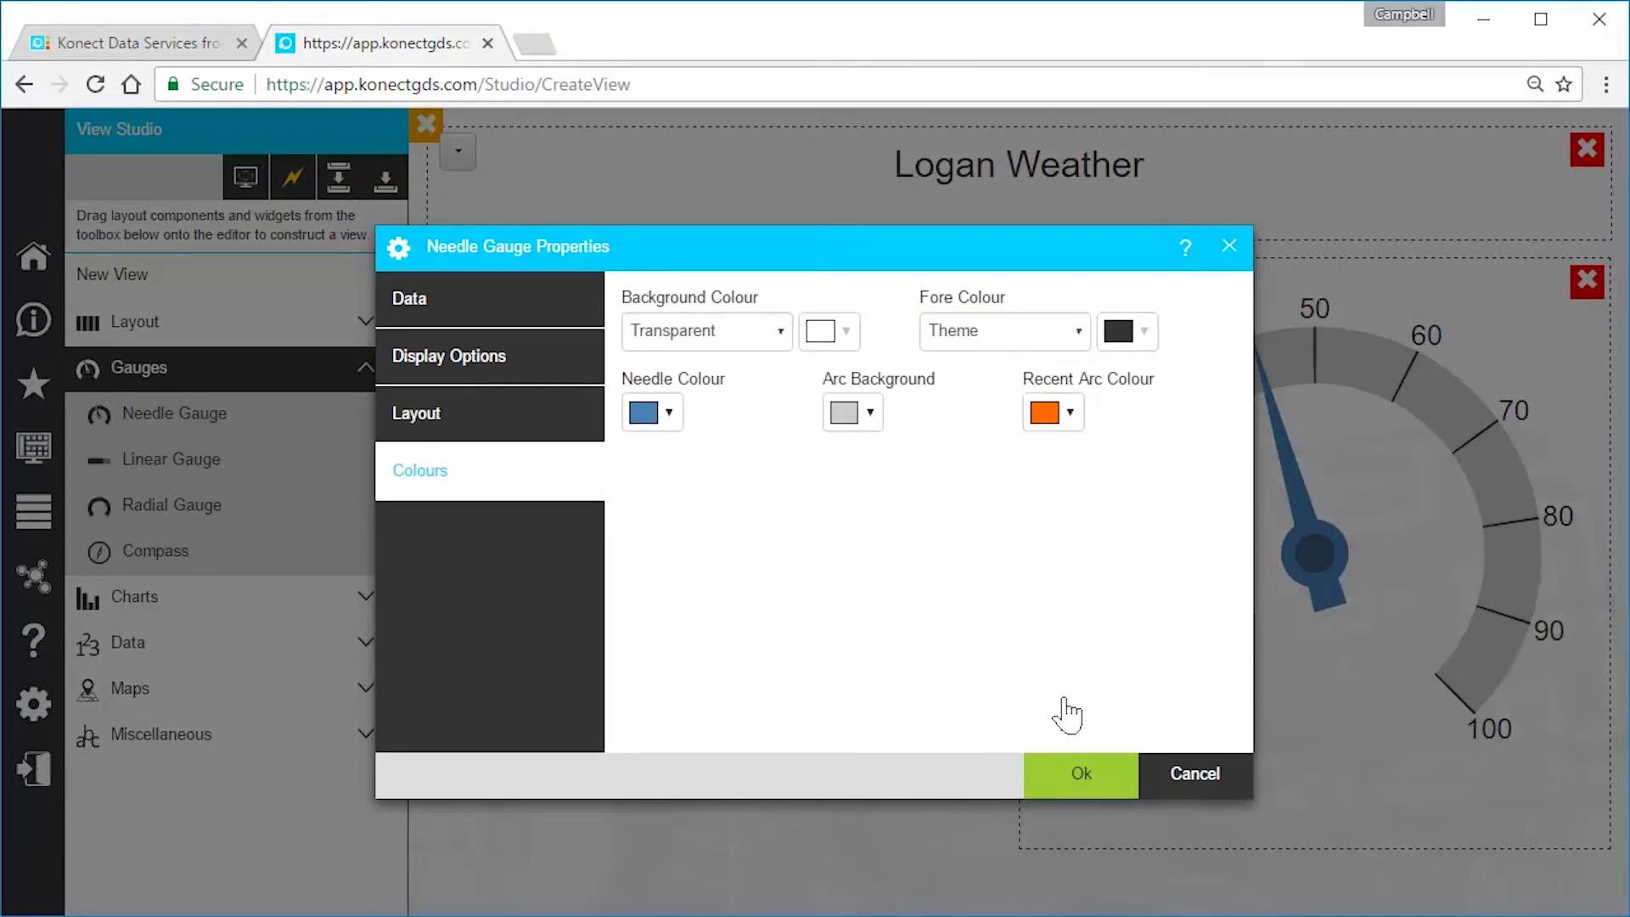
pyautogui.click(1075, 777)
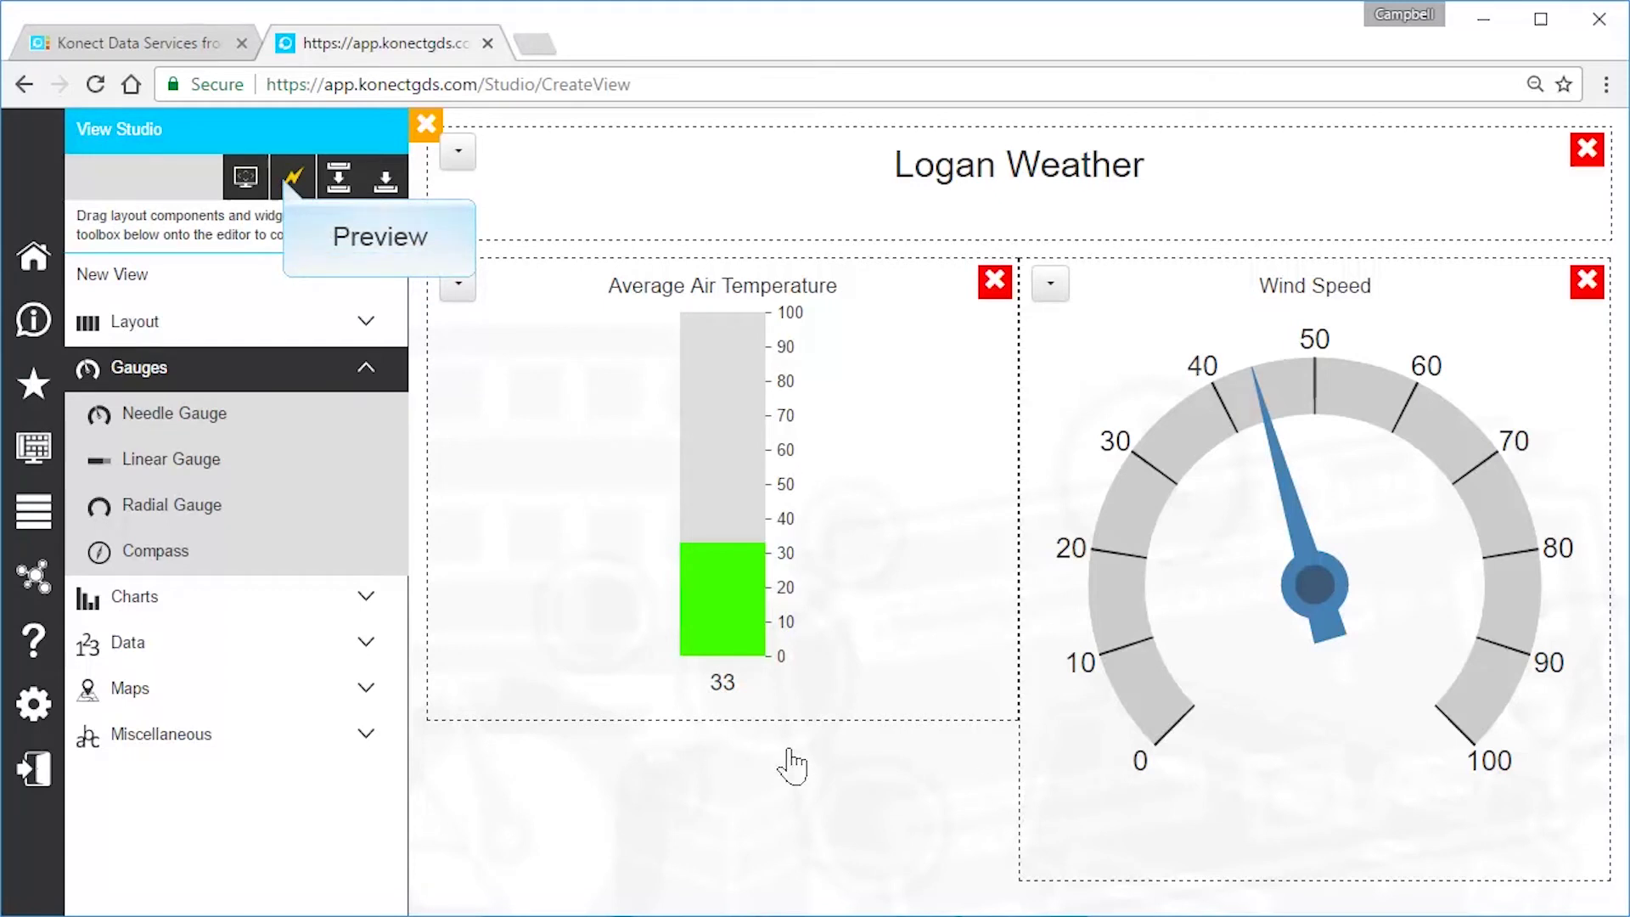
# Preview the view normally and in kiosk mode, check its layout in a narrowed browser window, and return to editing at full width.
pyautogui.click(292, 178)
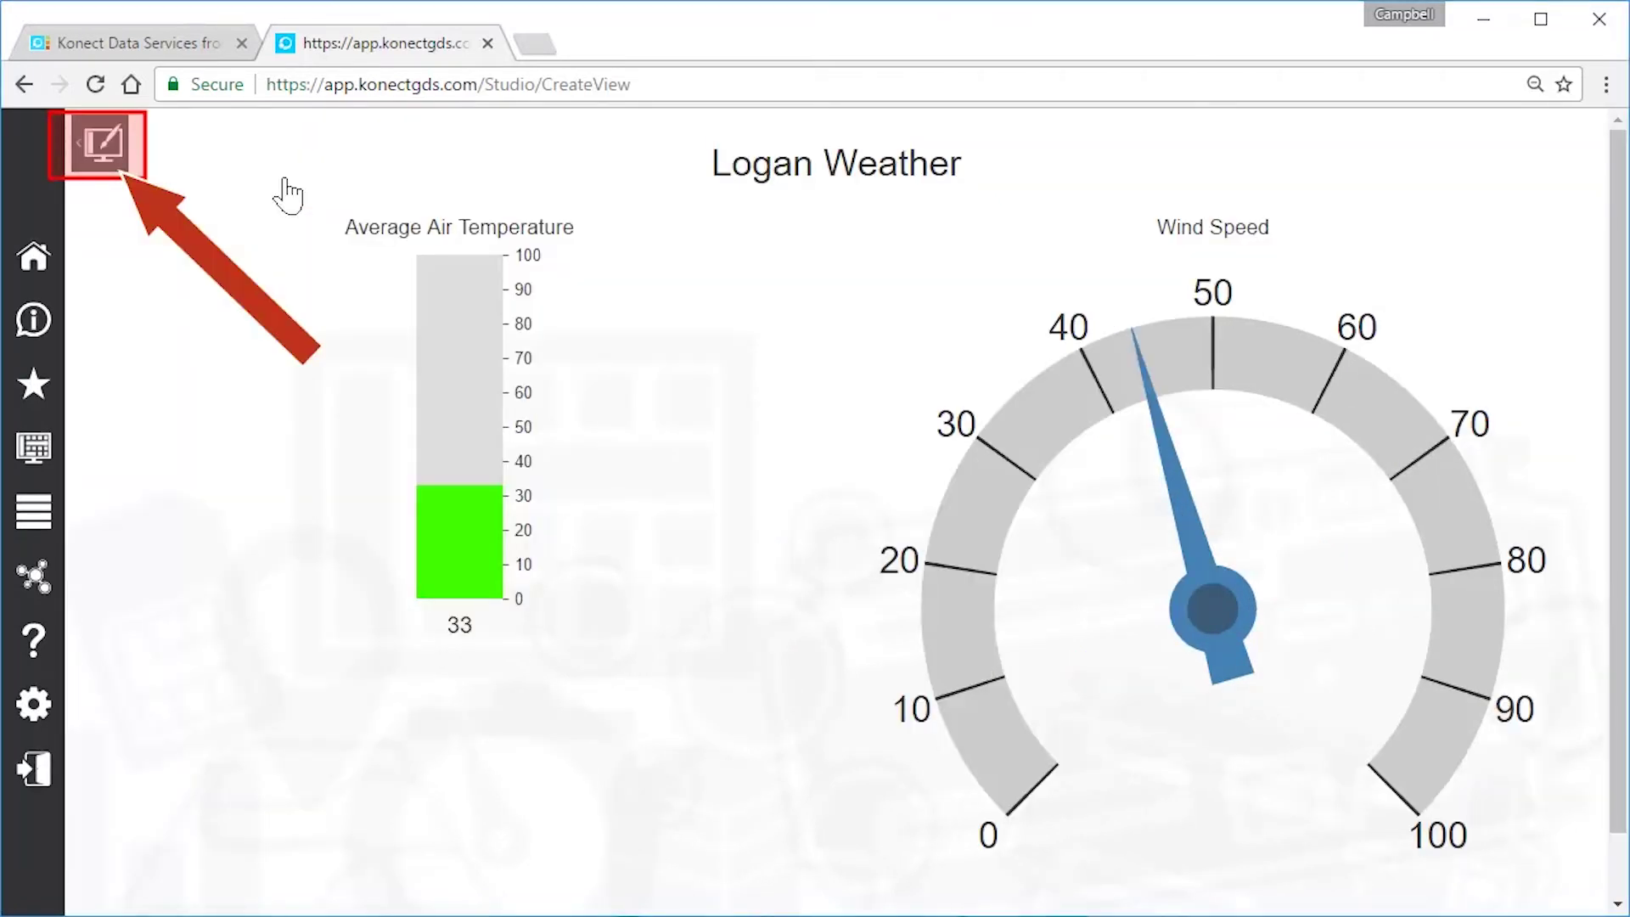
pyautogui.click(116, 163)
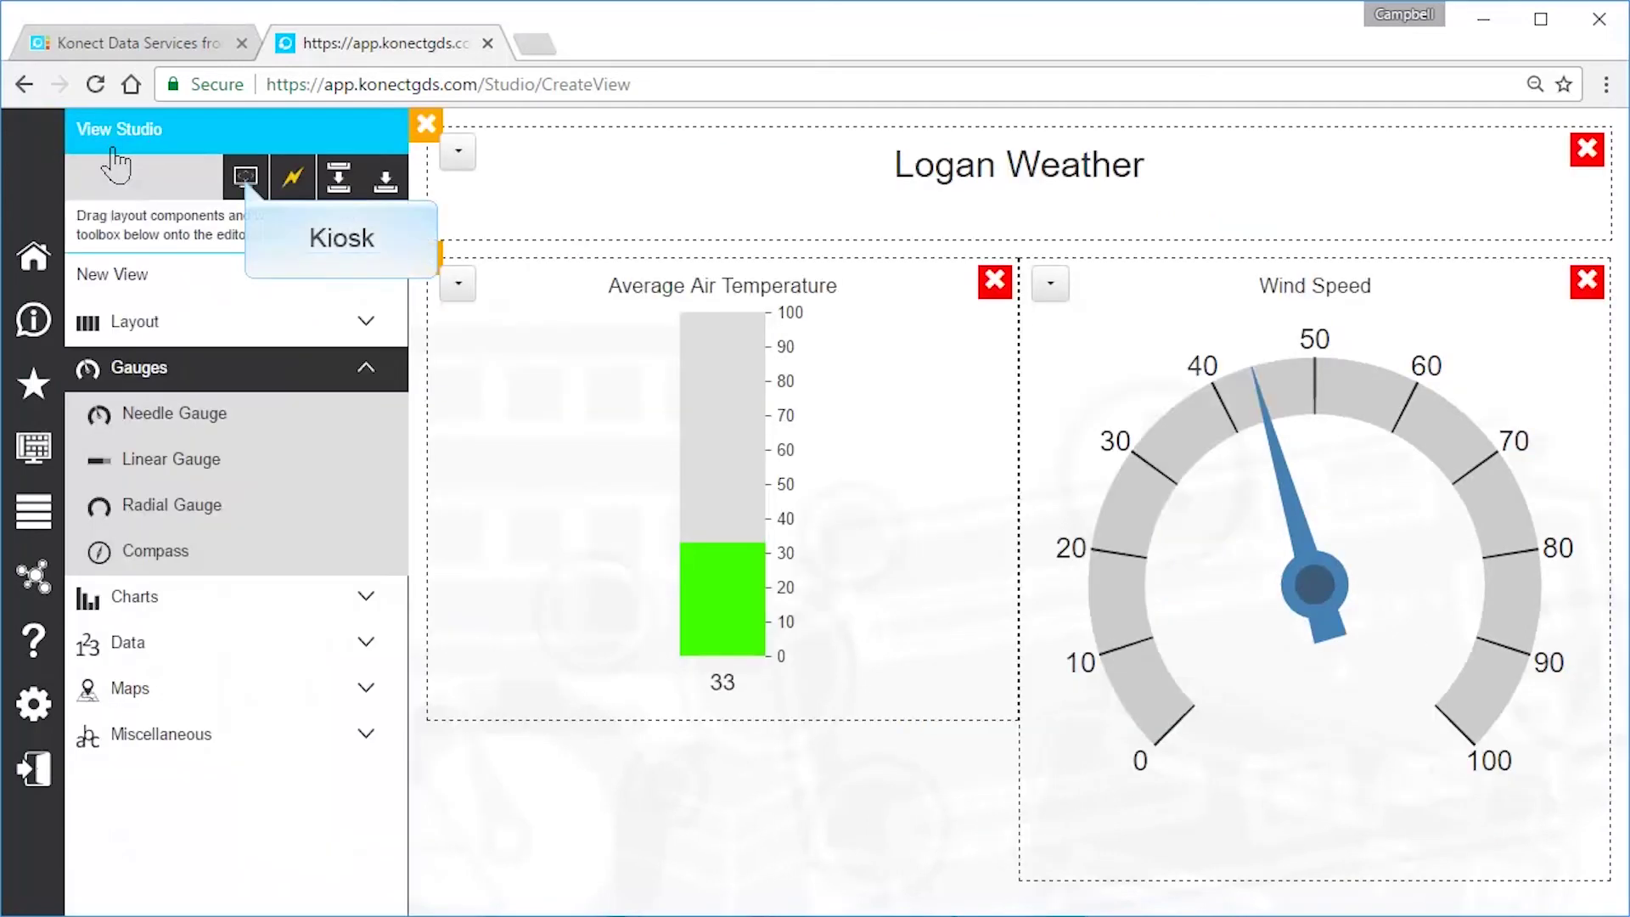
pyautogui.click(246, 179)
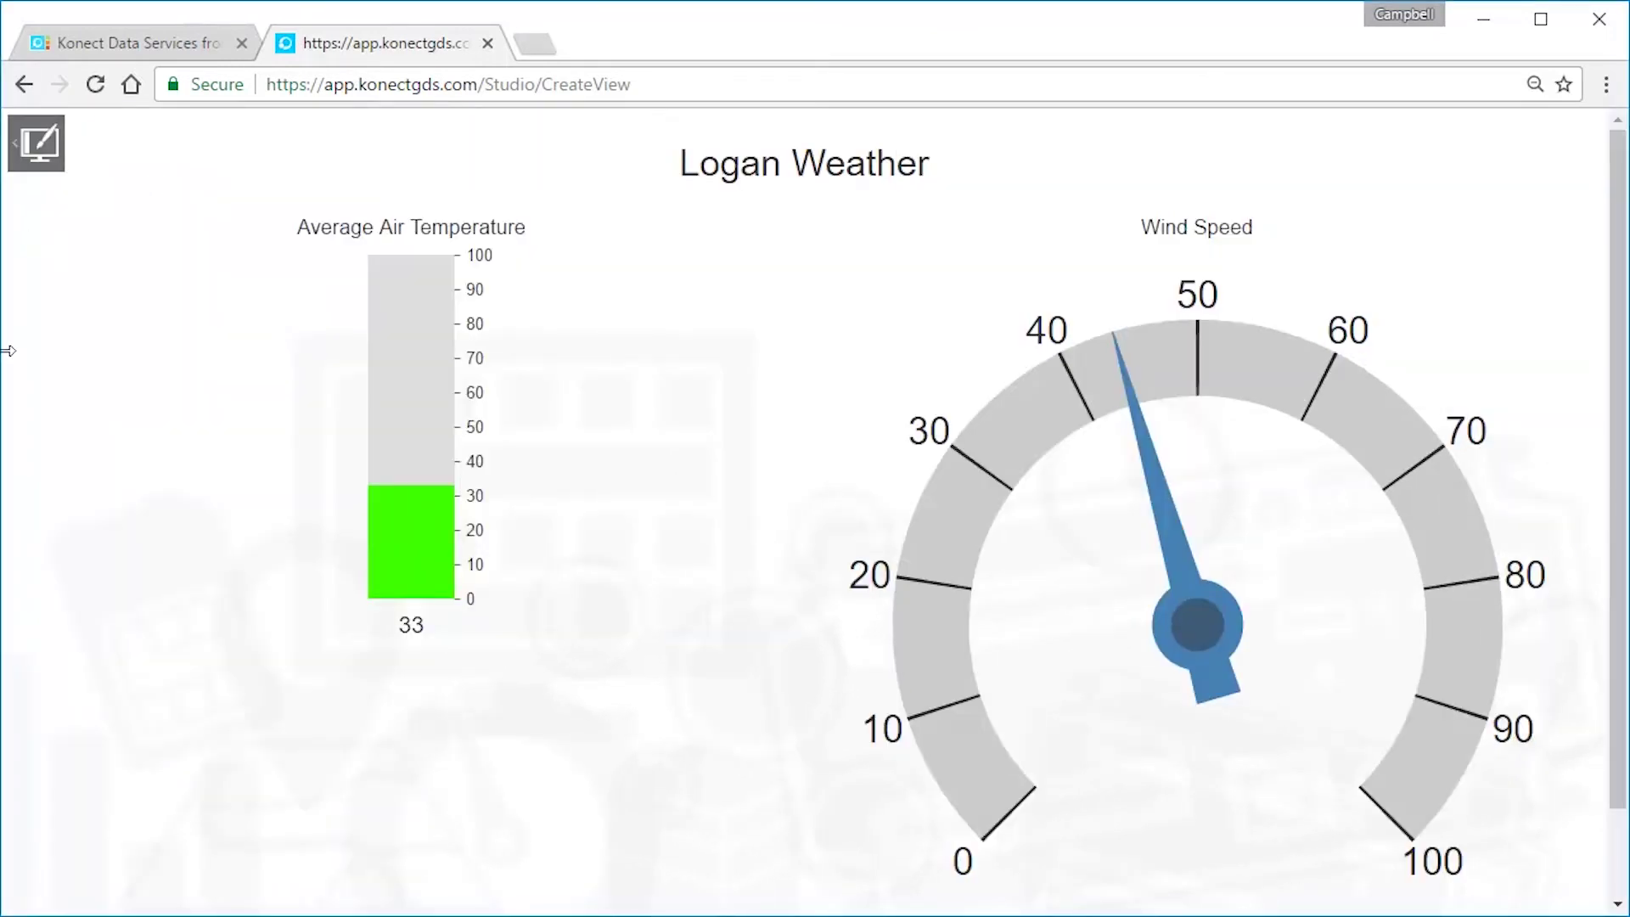
pyautogui.moveTo(8, 351); pyautogui.dragTo(564, 317)
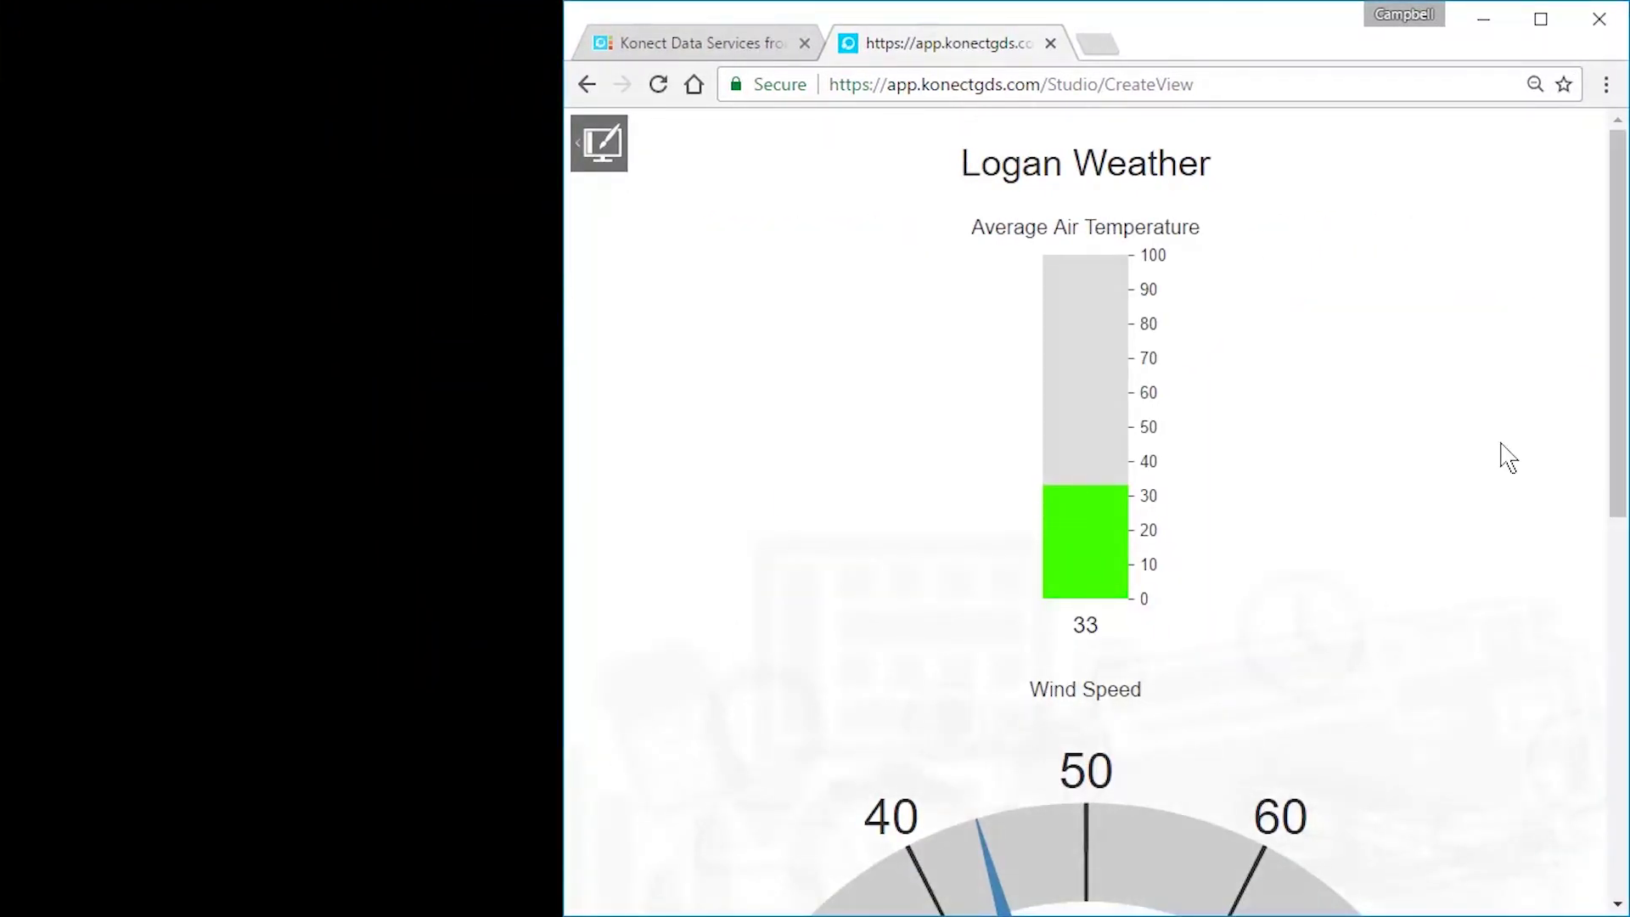
pyautogui.click(1617, 836)
pyautogui.click(1619, 141)
pyautogui.moveTo(568, 478); pyautogui.dragTo(1, 480)
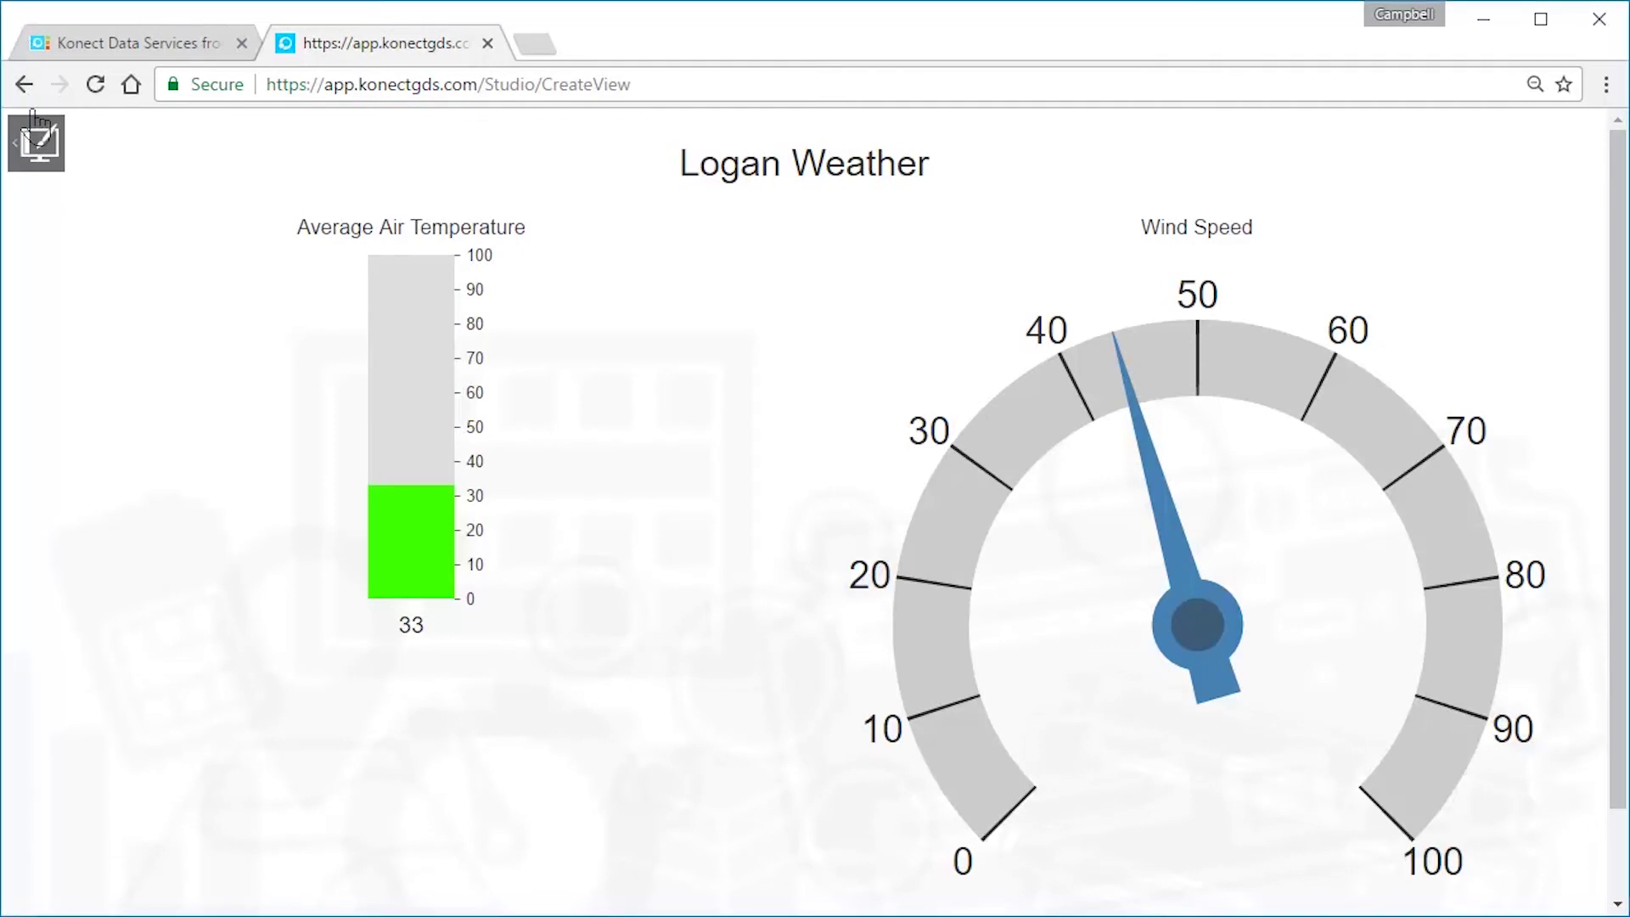
pyautogui.click(36, 143)
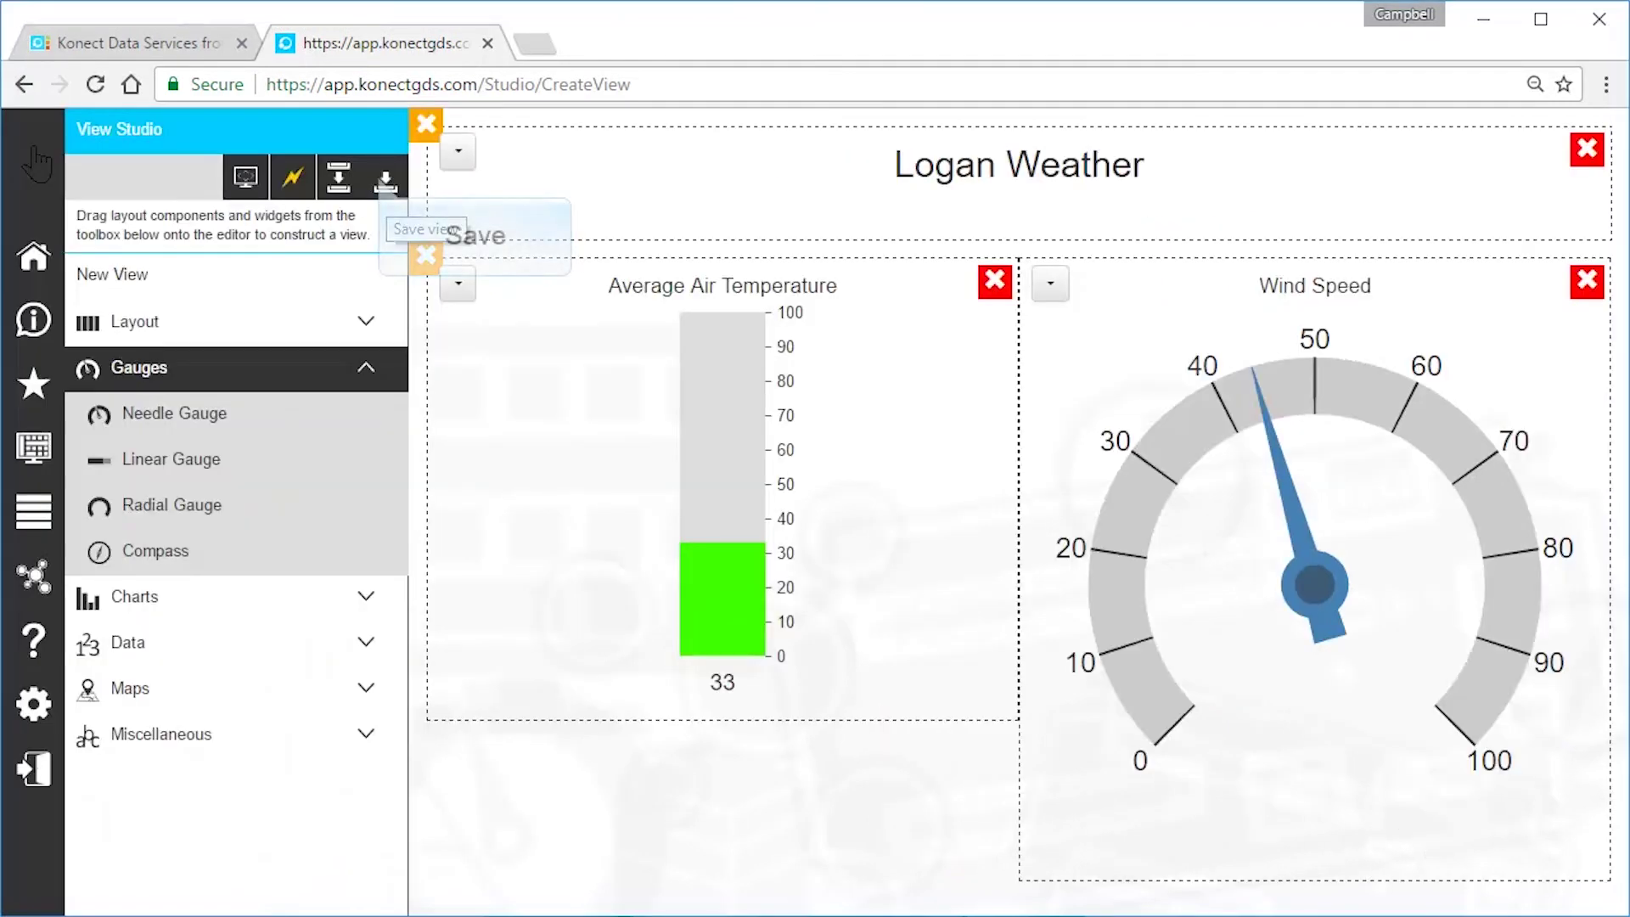
# Save the new view as "Logan Weather v1" with the description "Temperature, Wind Speed".
pyautogui.click(384, 180)
pyautogui.click(444, 450)
pyautogui.write('Logan Weather v1')
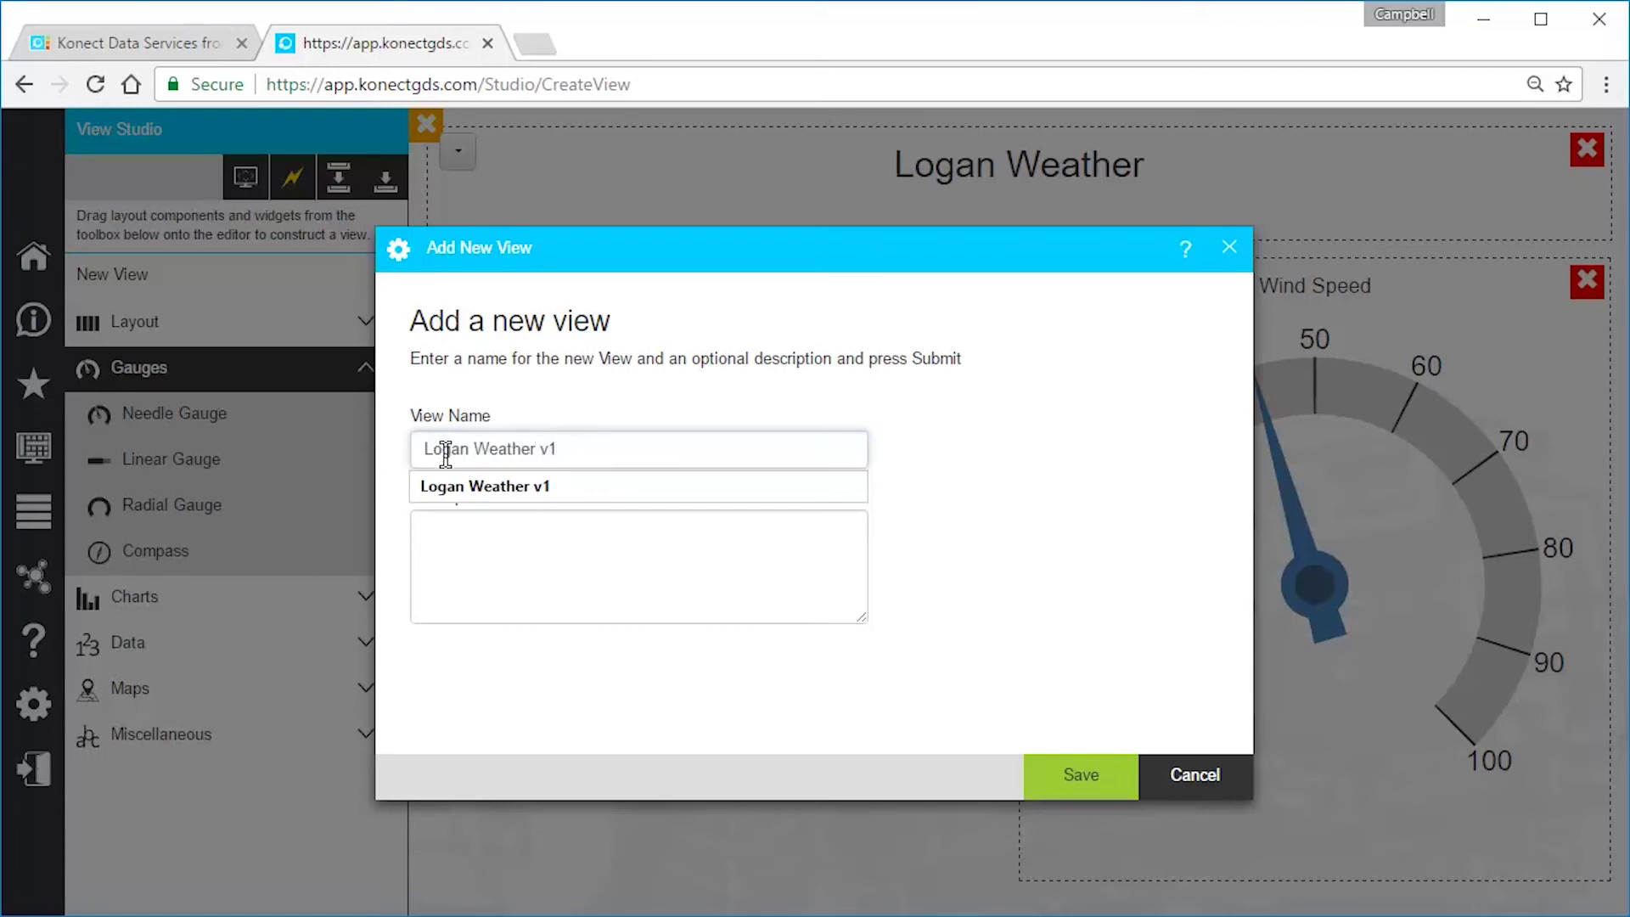
pyautogui.press('Tab')
pyautogui.write('Temperat')
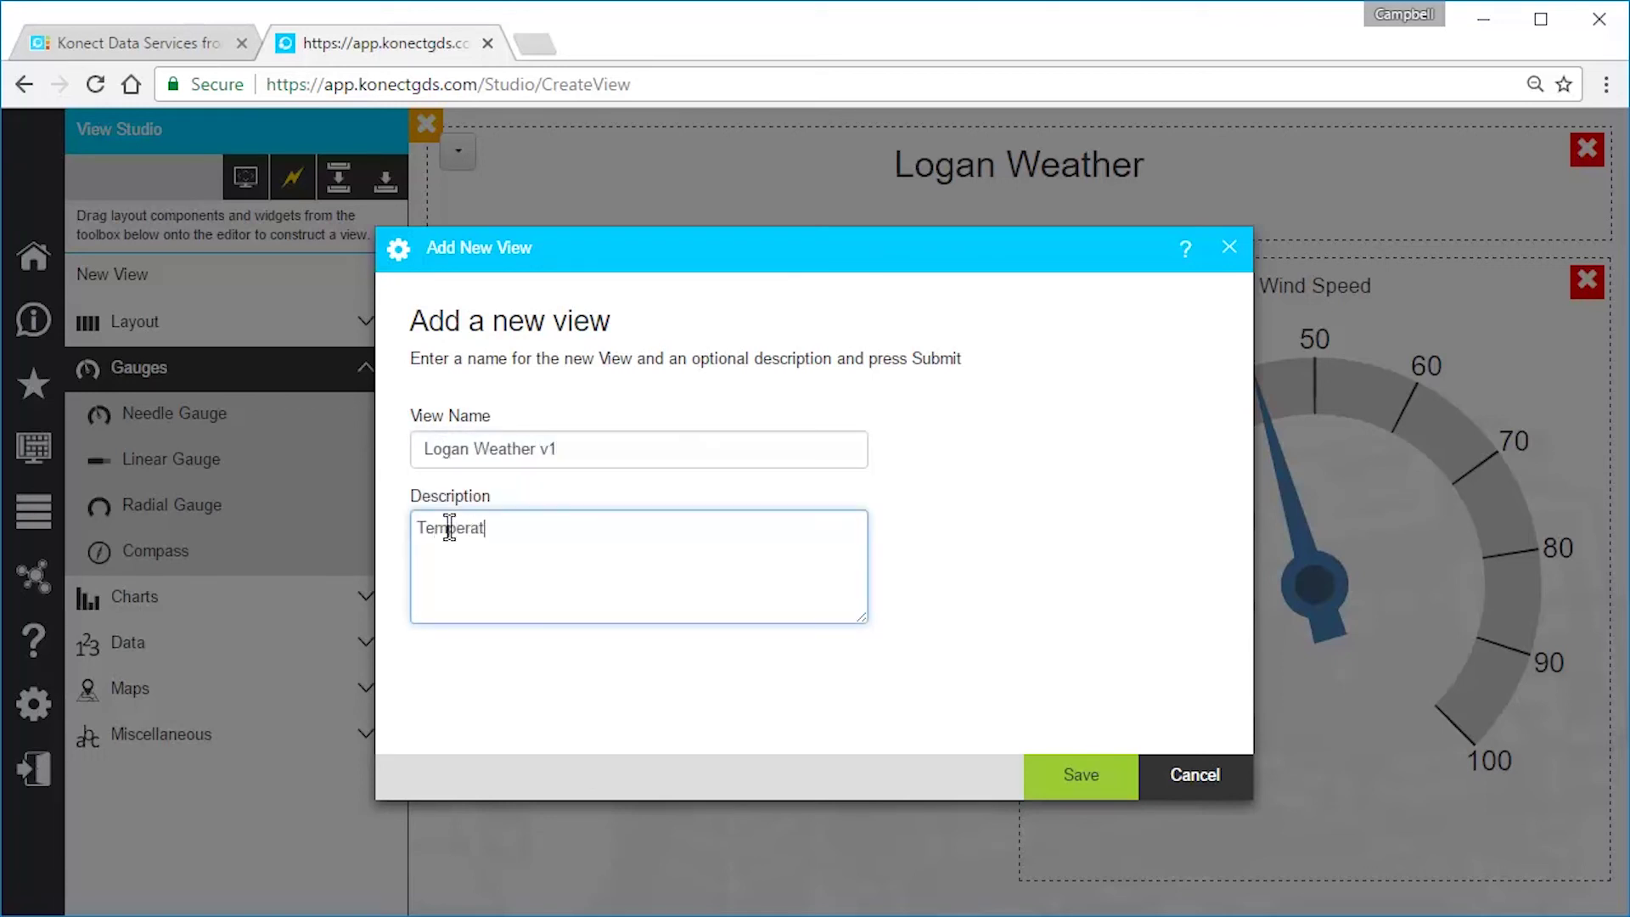
pyautogui.write('ure, Wind Speed')
pyautogui.click(1068, 785)
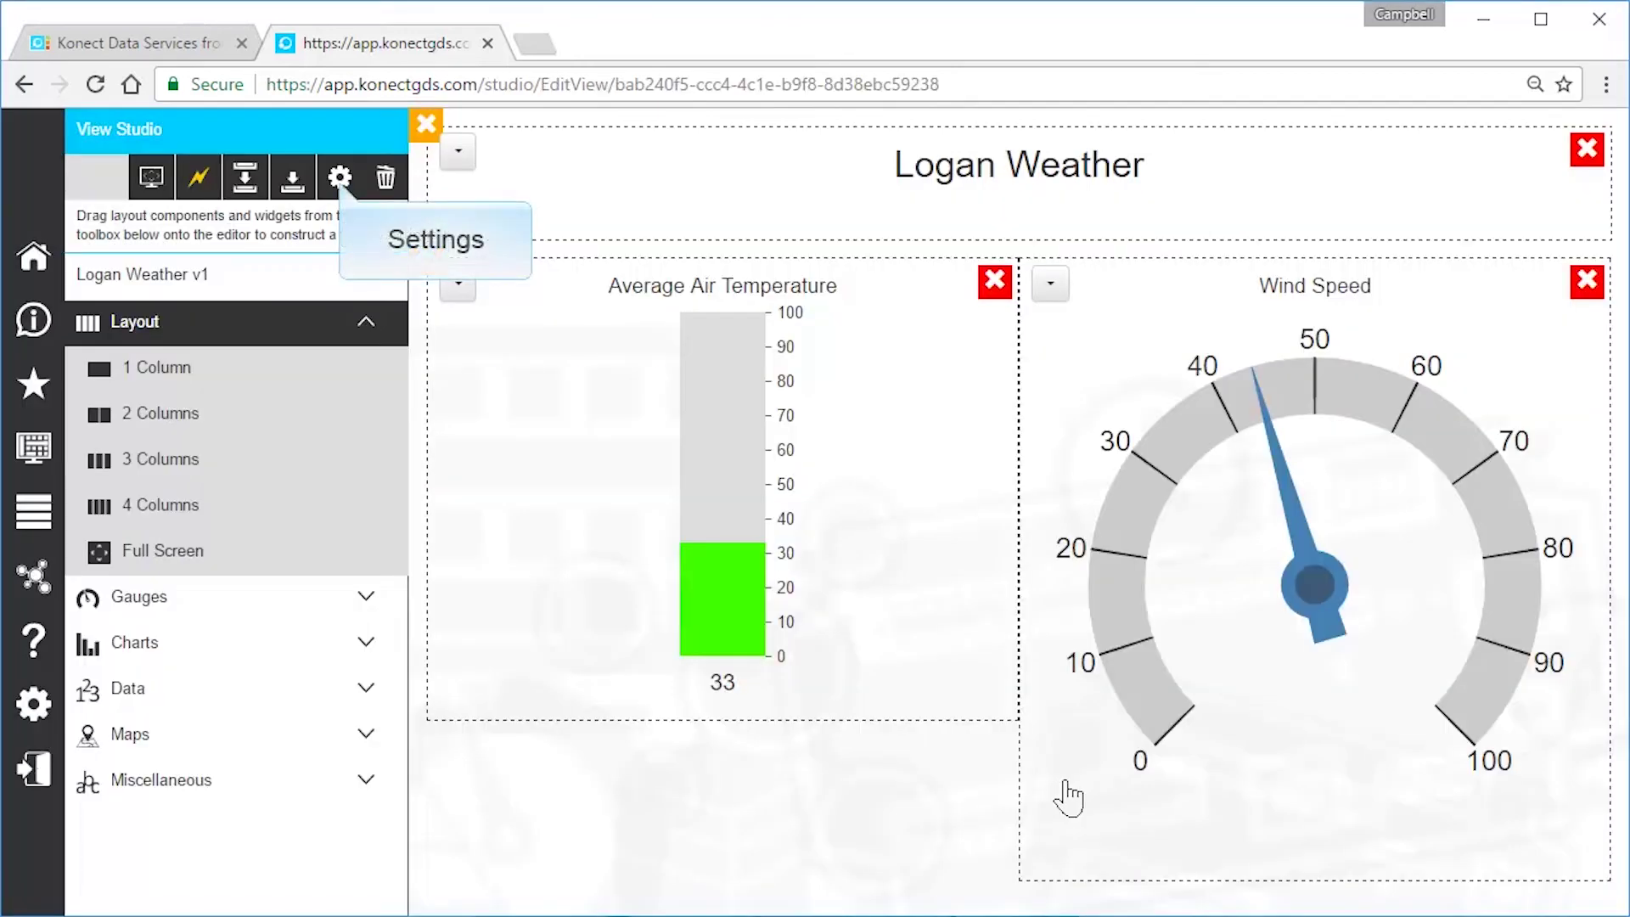
# Enable the view's kiosk mode and public URL, set its access mode to Anonymous, and save the view properties.
pyautogui.click(339, 180)
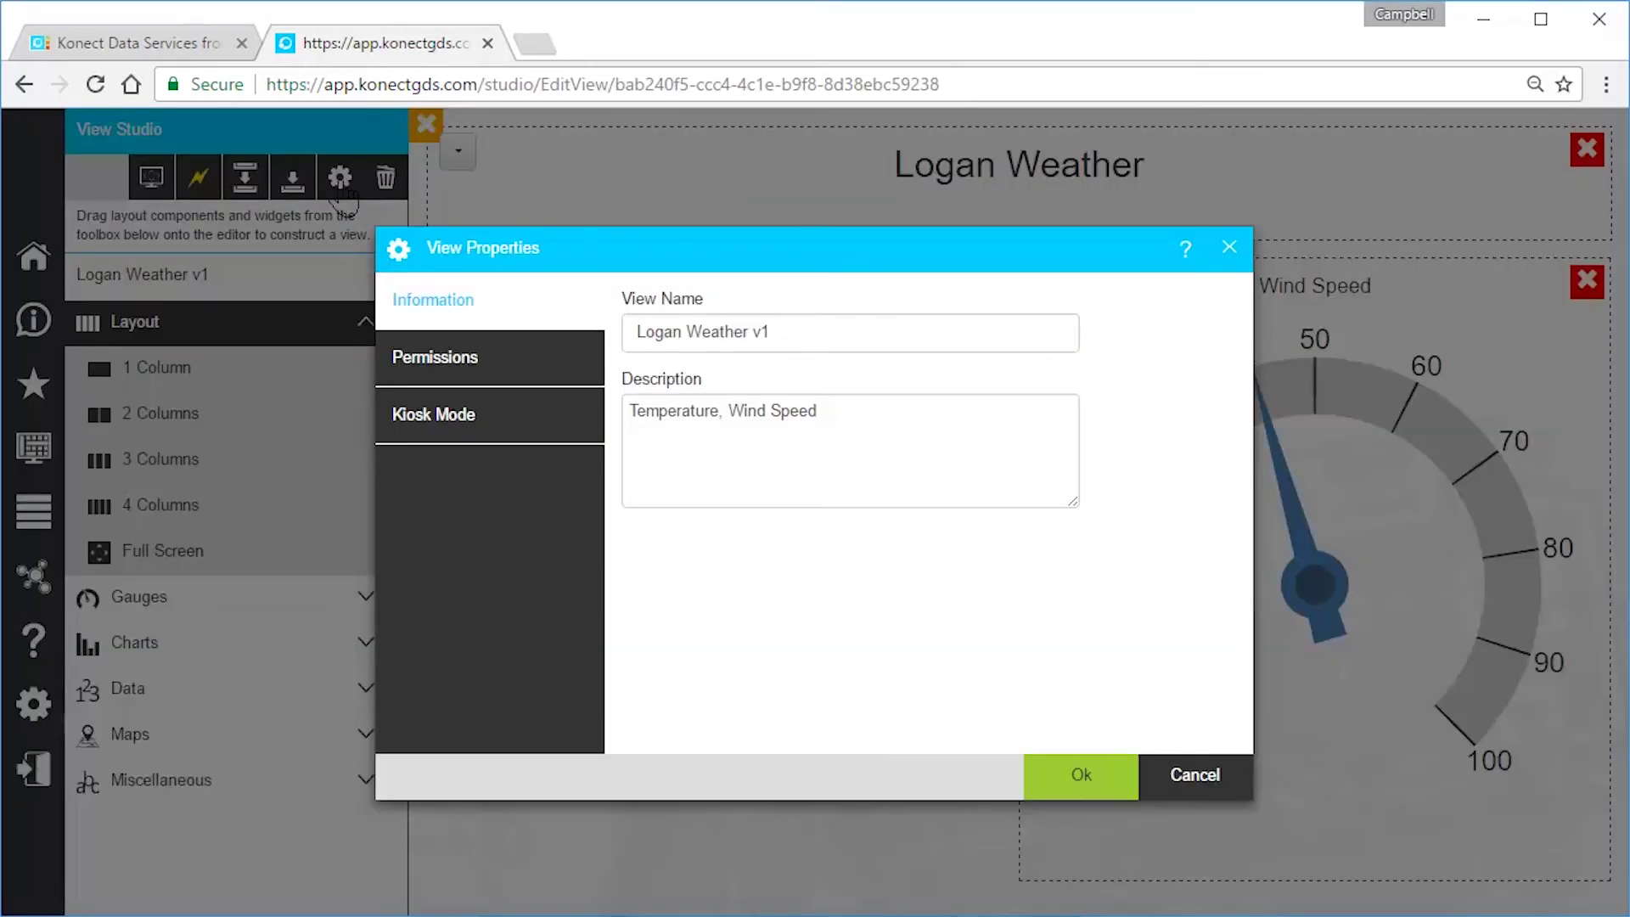
pyautogui.click(542, 374)
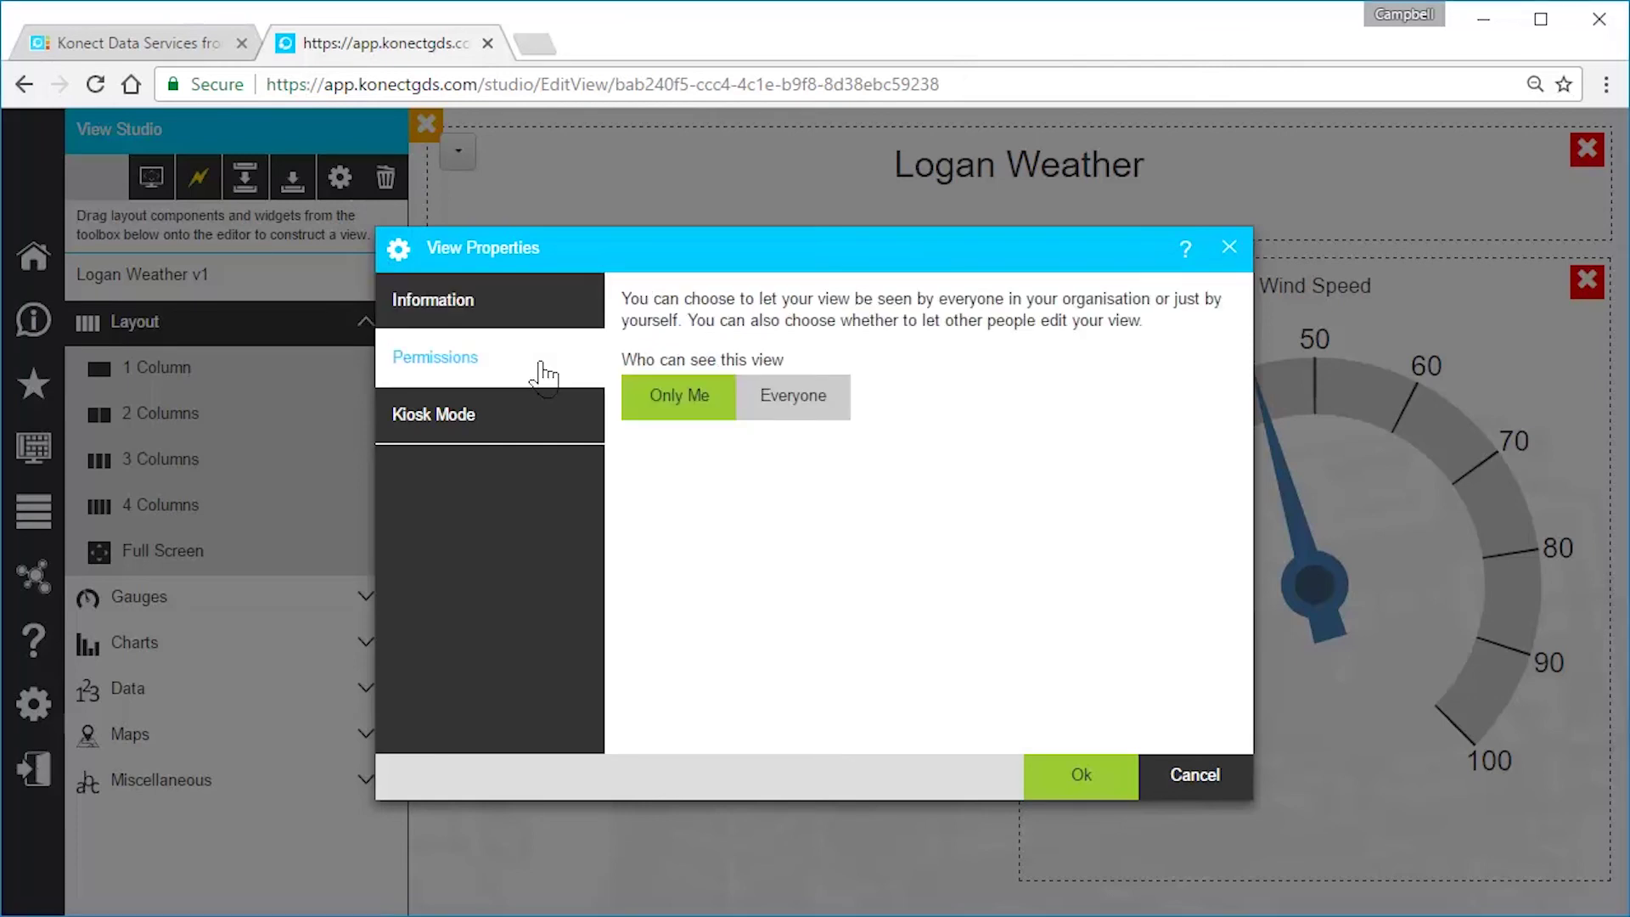
pyautogui.click(558, 420)
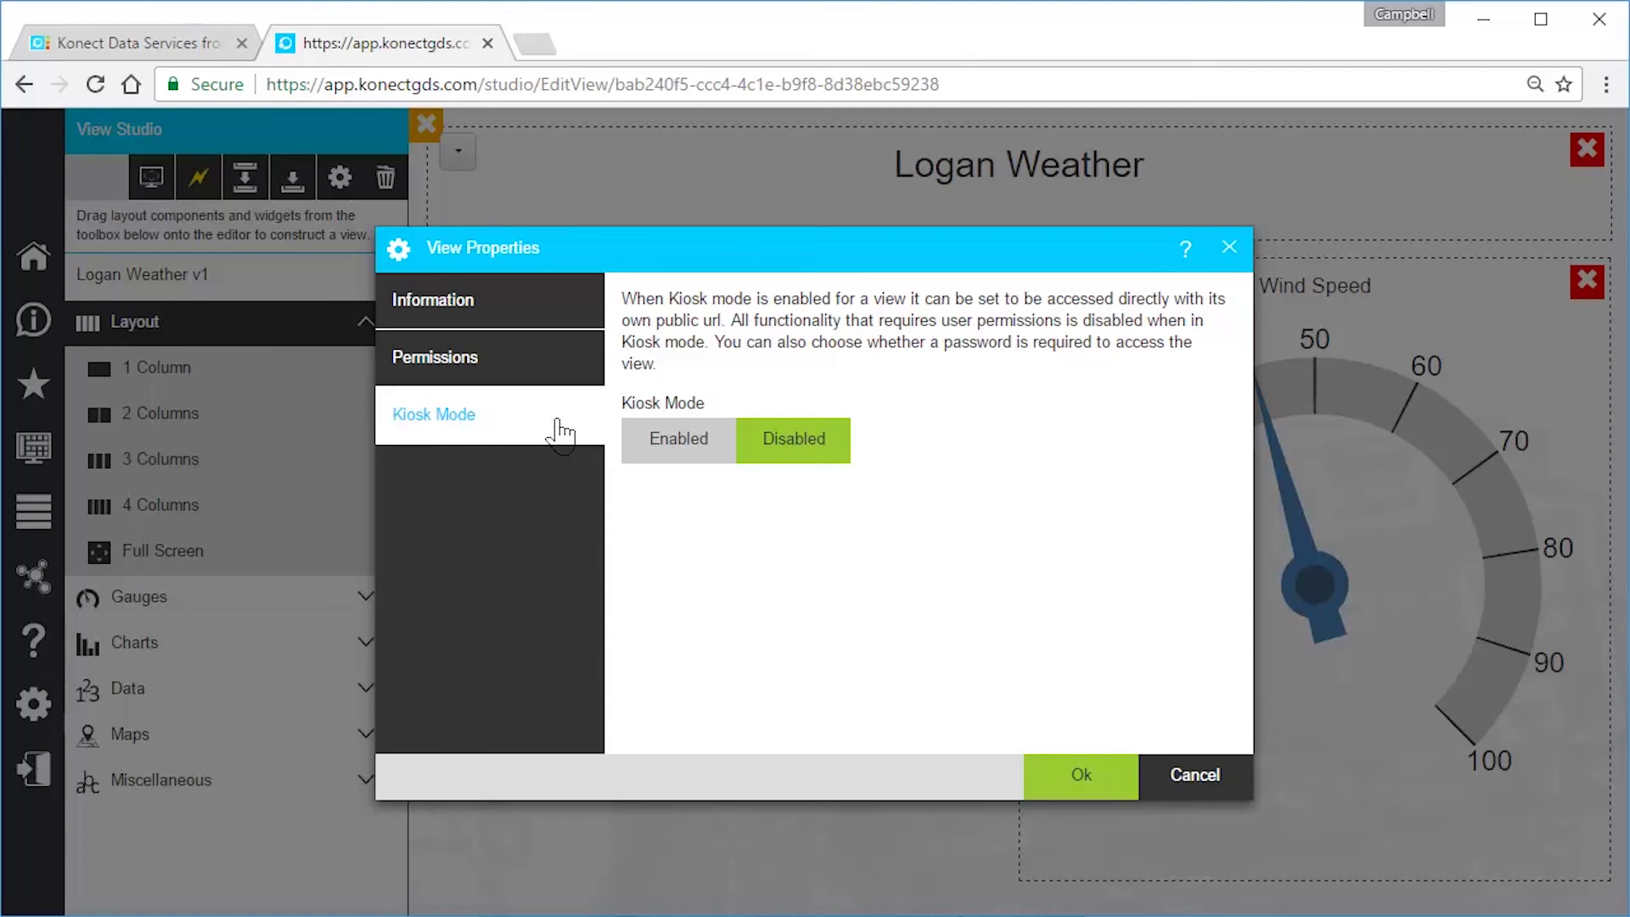
pyautogui.click(722, 443)
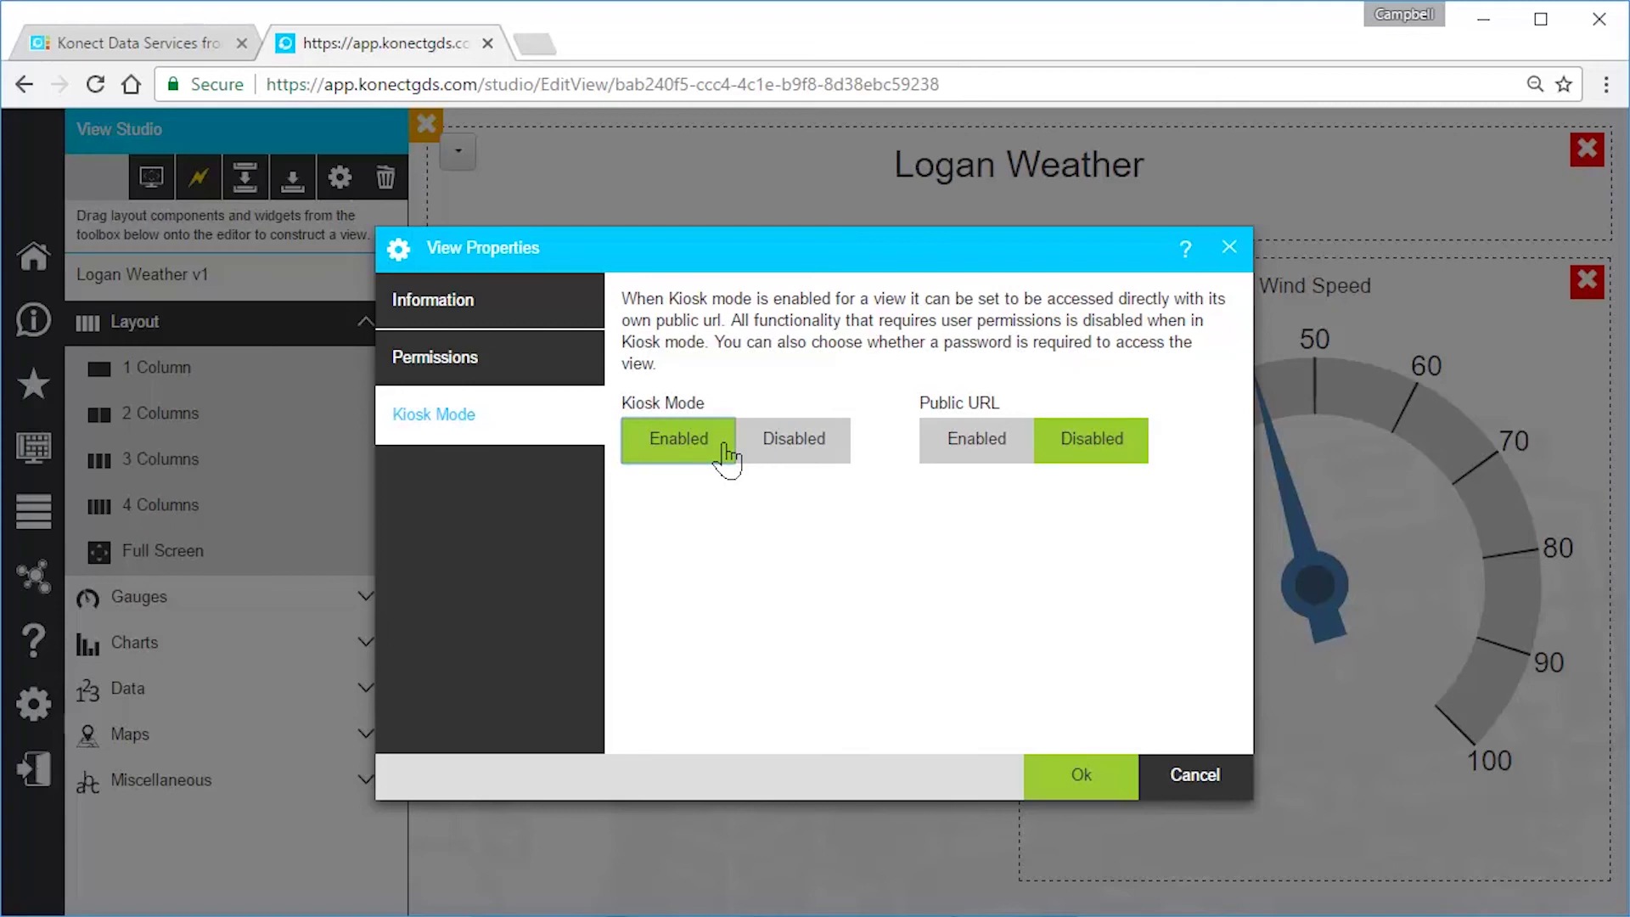
pyautogui.click(1014, 450)
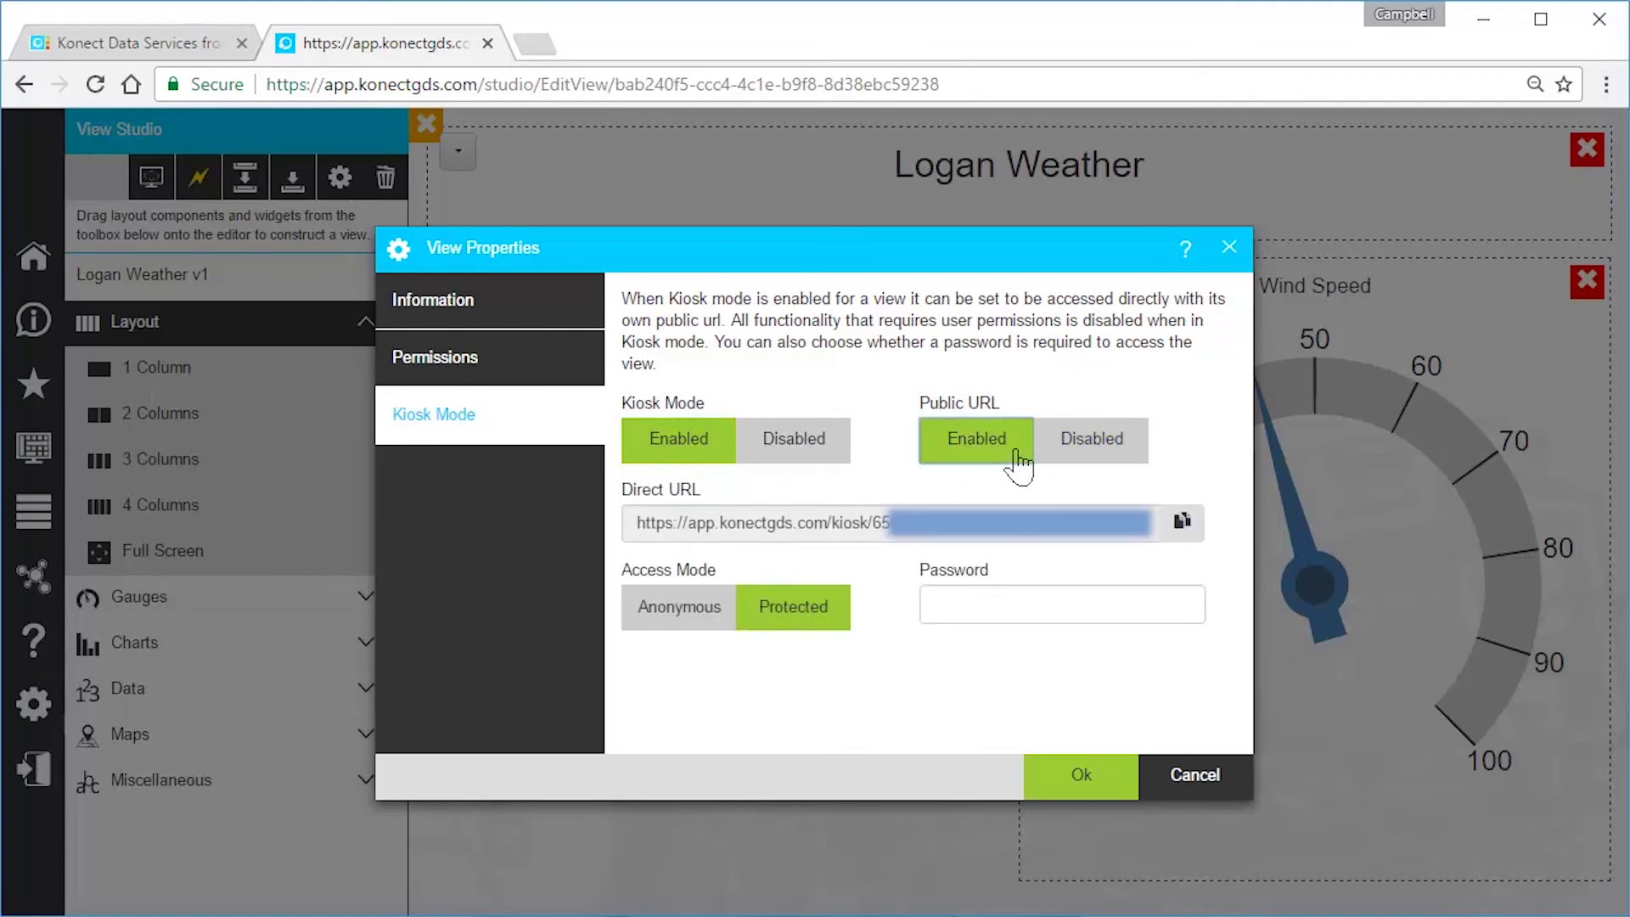
pyautogui.click(683, 618)
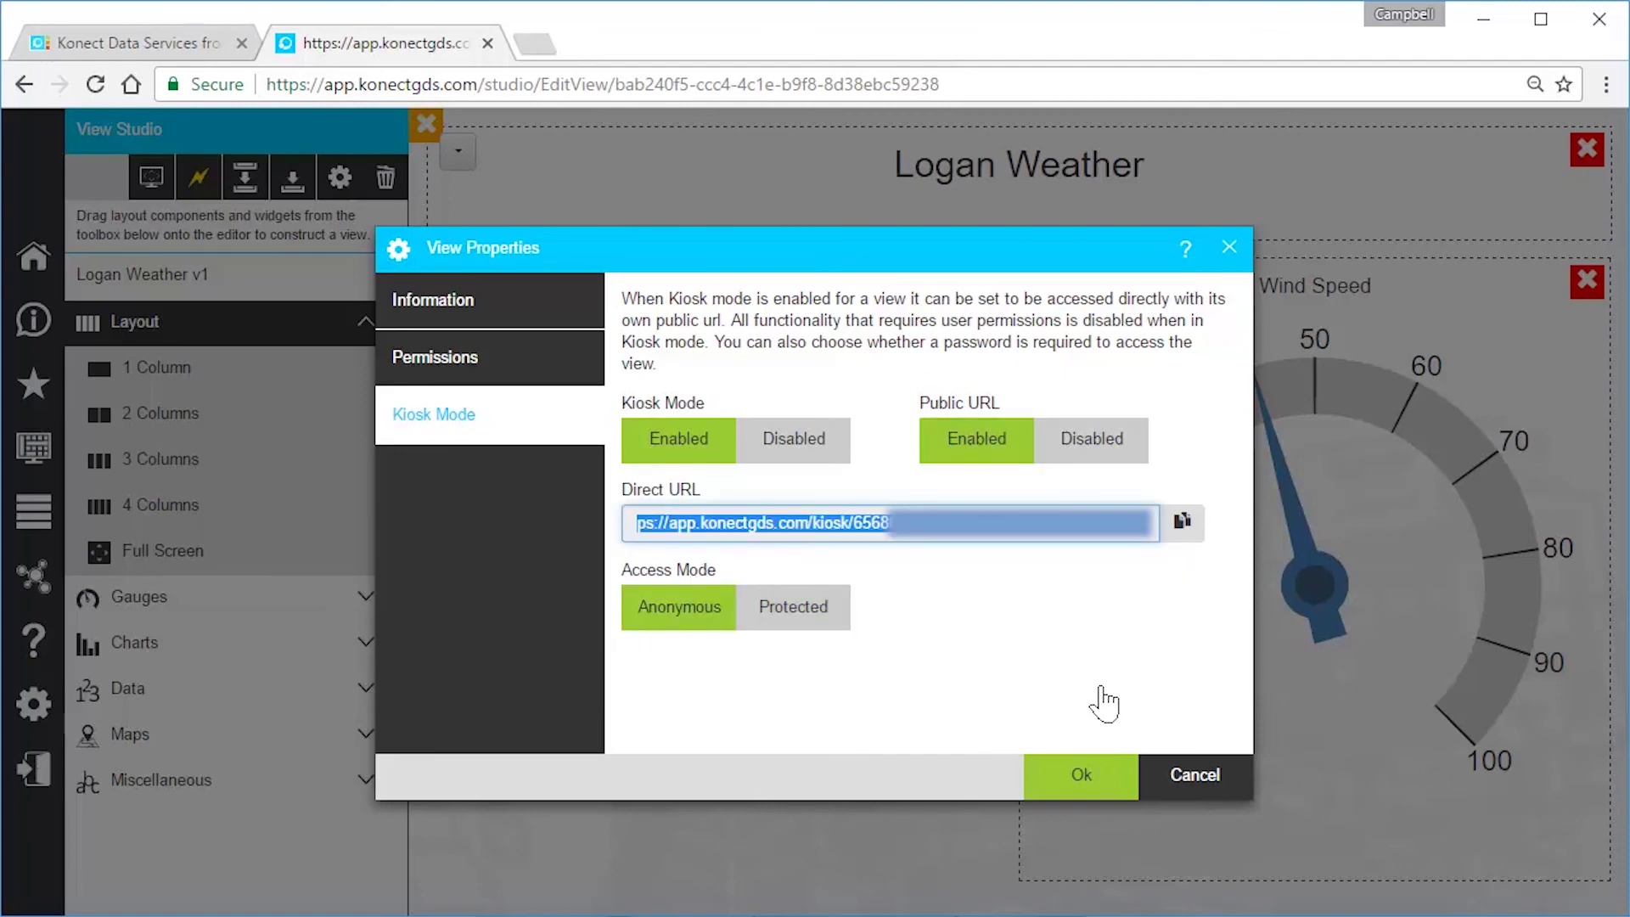
pyautogui.click(1095, 786)
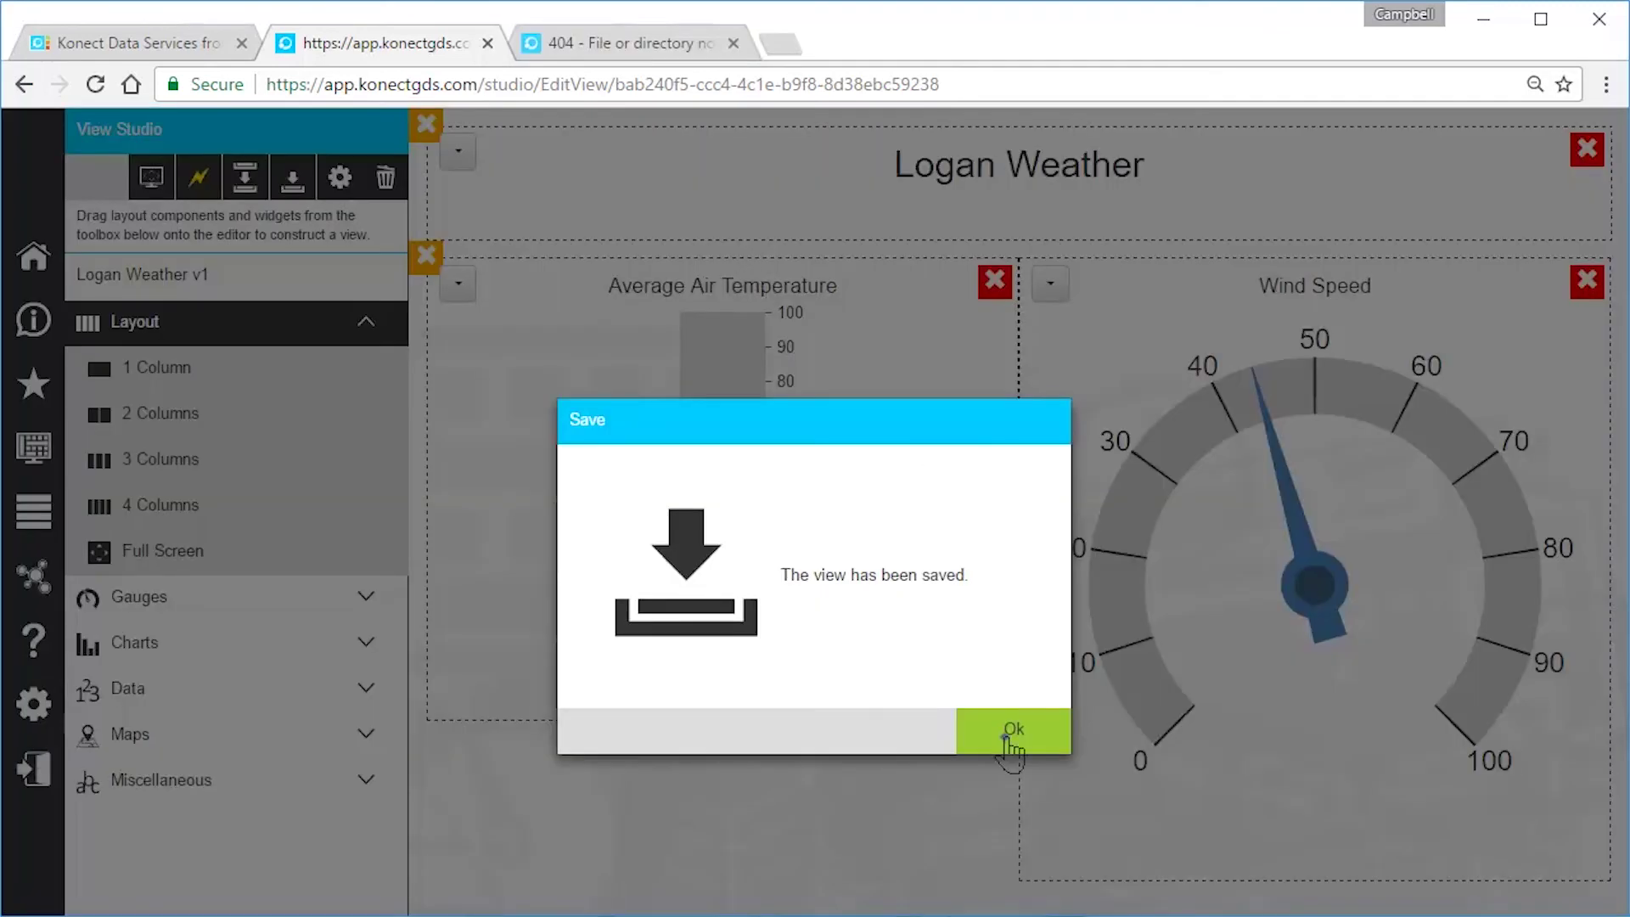
pyautogui.click(1010, 736)
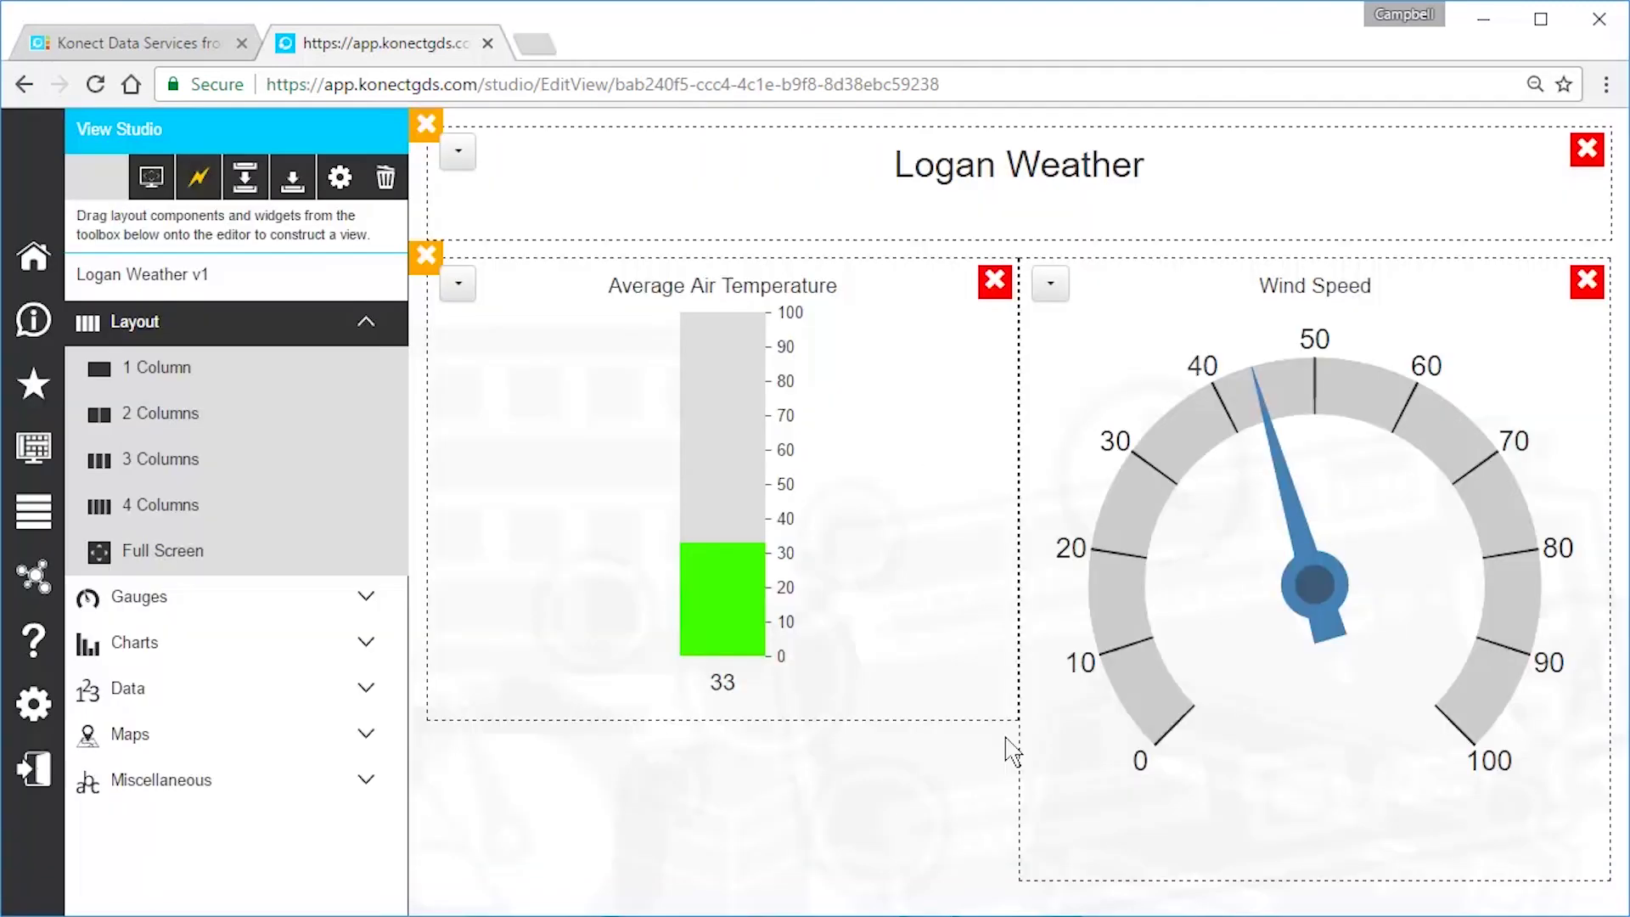
# Examine the CSL Power Monitor and Campbell Utilities kiosk views in a new browser tab.
pyautogui.click(535, 42)
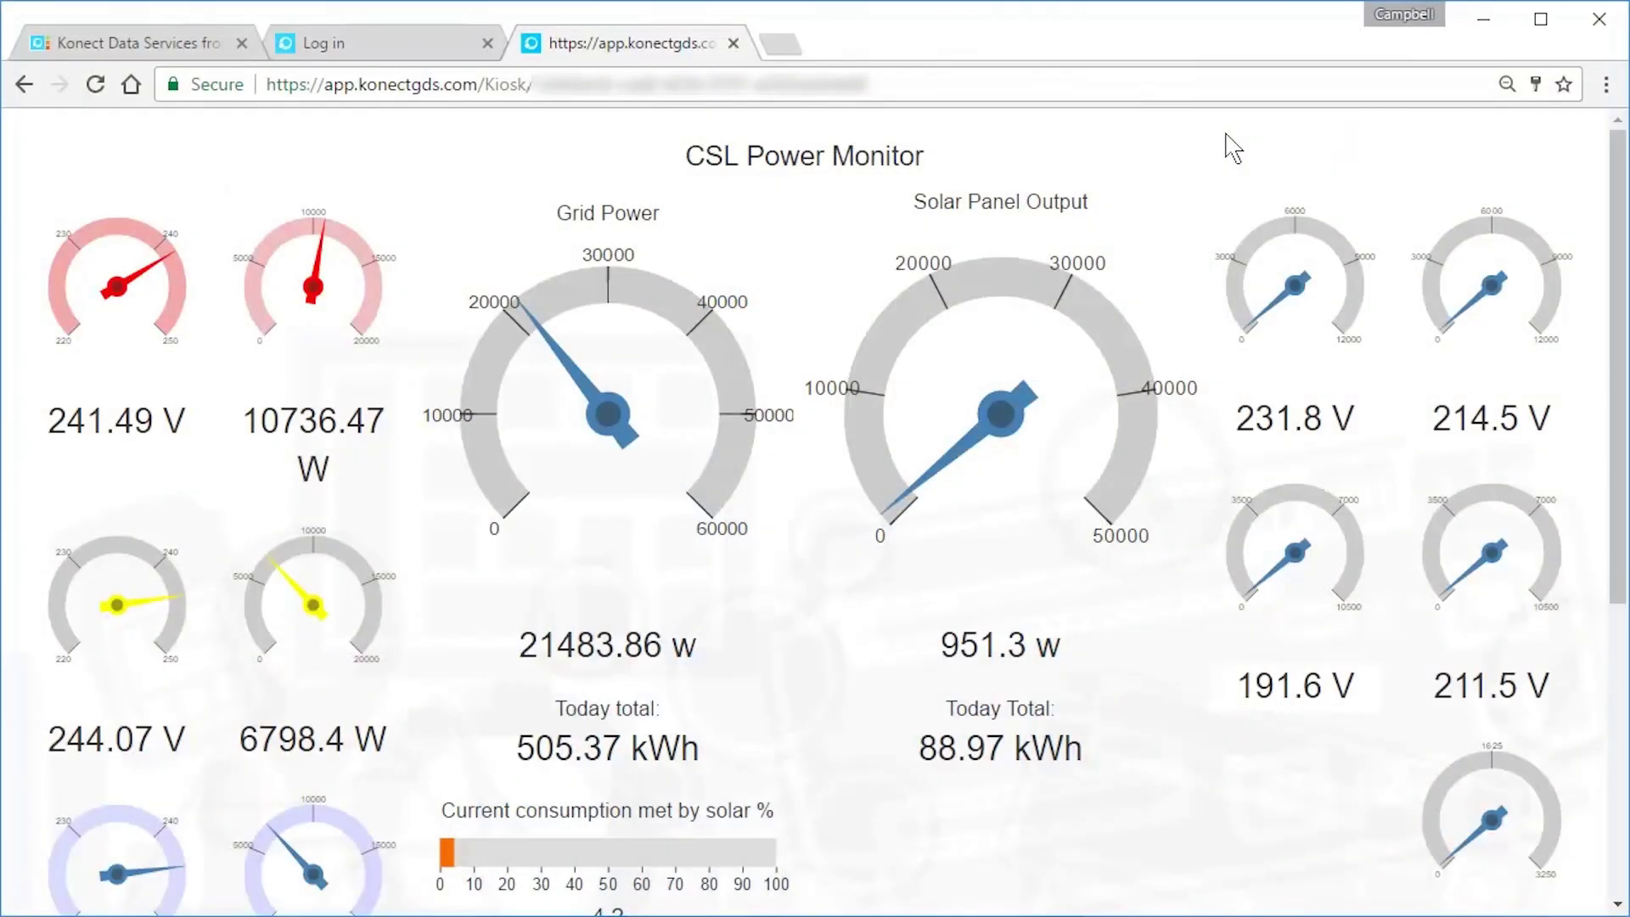
pyautogui.click(1621, 866)
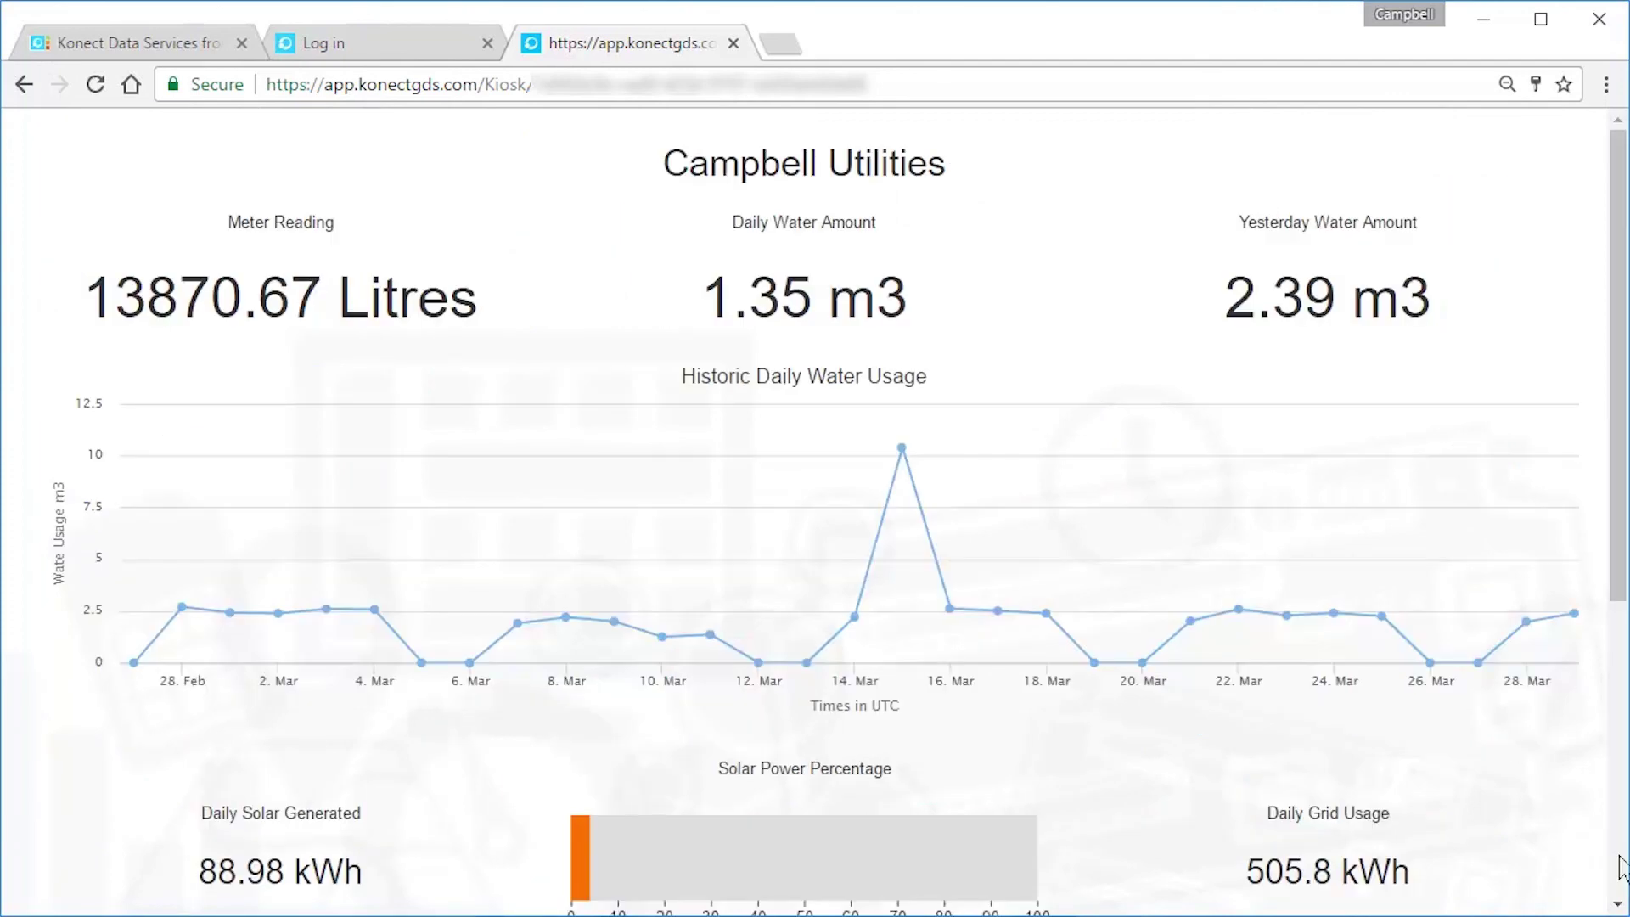
pyautogui.click(1622, 867)
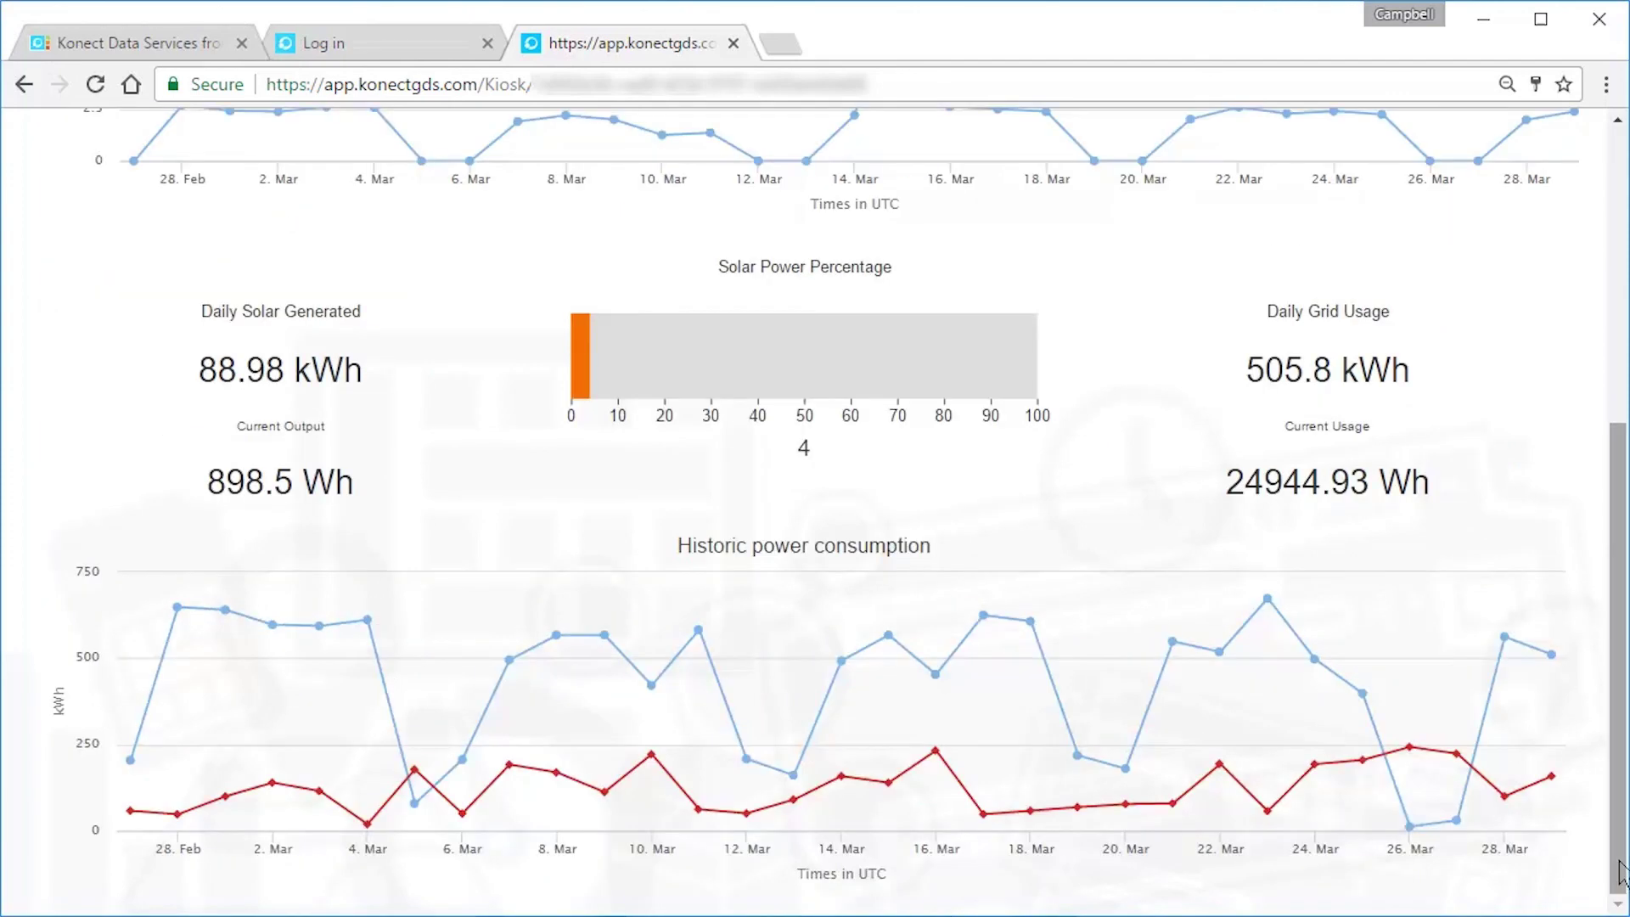